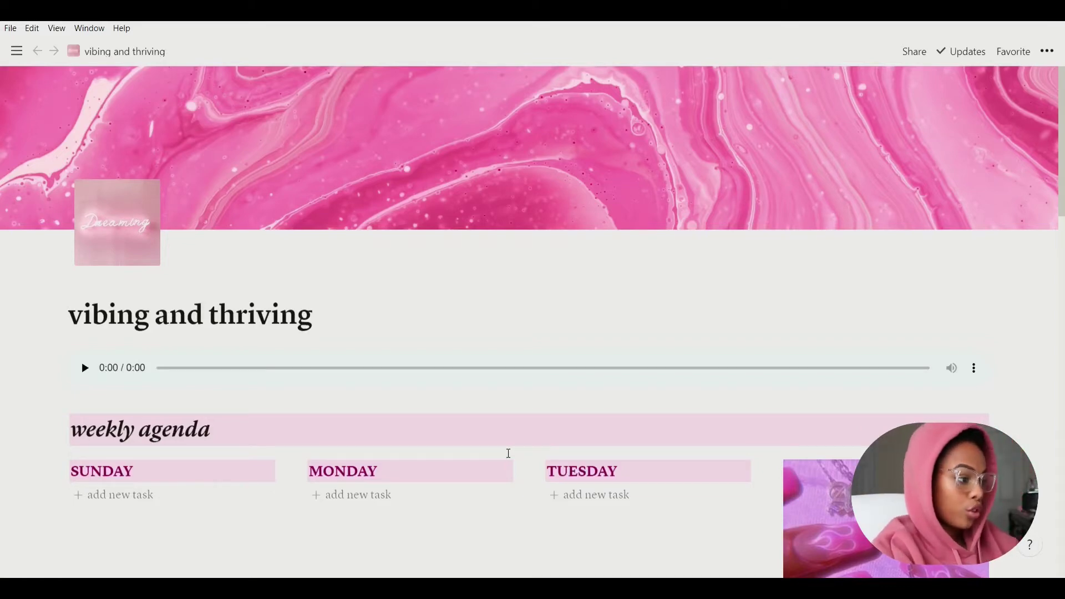
# Step: Look through the whole vibing and thriving page, from the weekly agenda to the content, personal, school, playlist and business sections
pyautogui.scroll(-3, 509, 453)
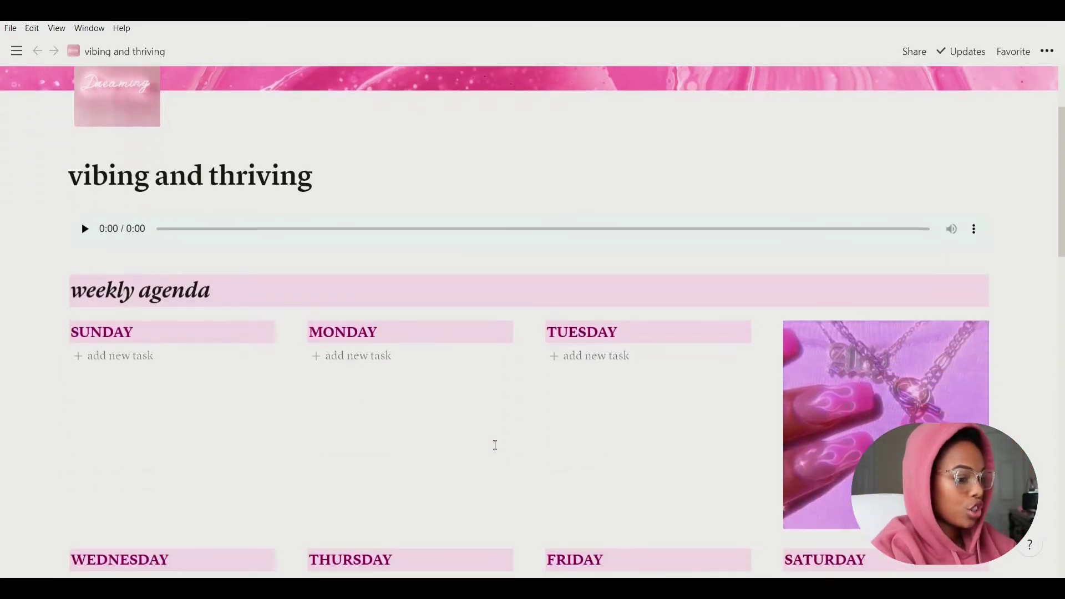
pyautogui.scroll(-5, 1047, 301)
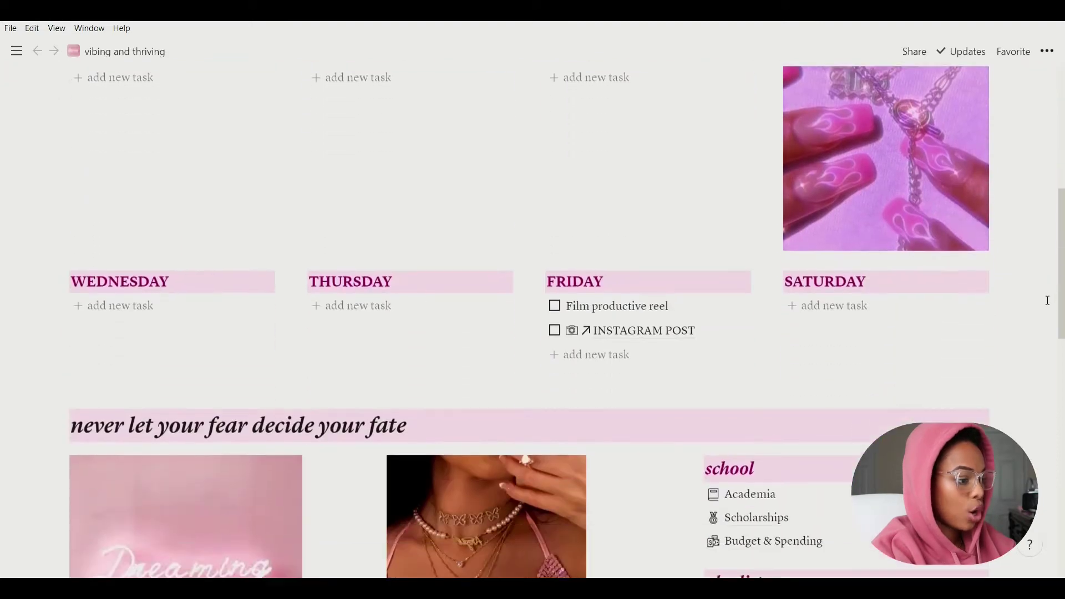
pyautogui.scroll(-9, 1047, 300)
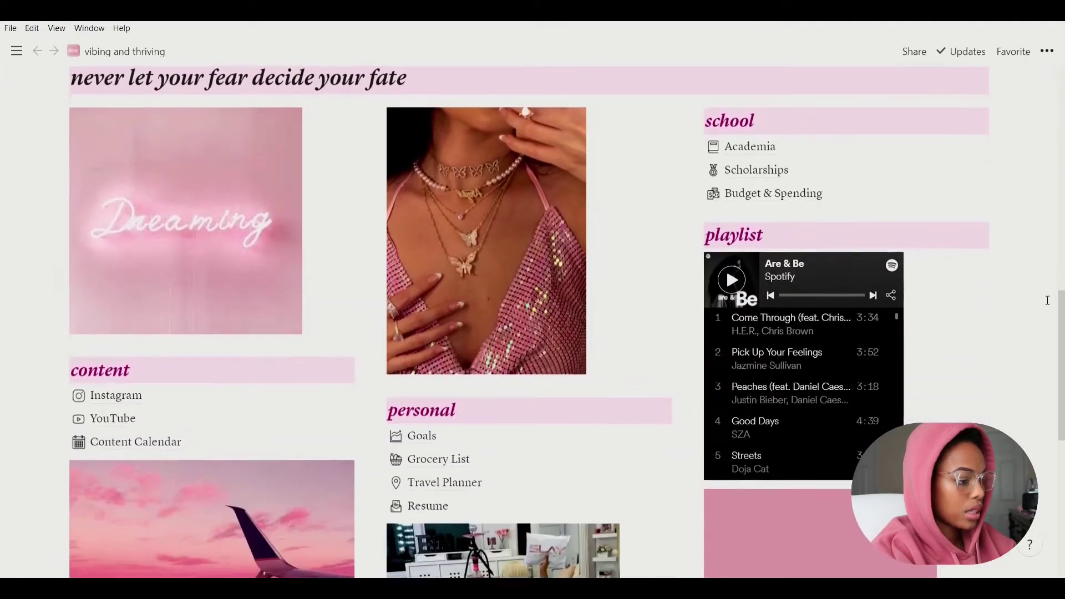
pyautogui.scroll(-6, 1047, 301)
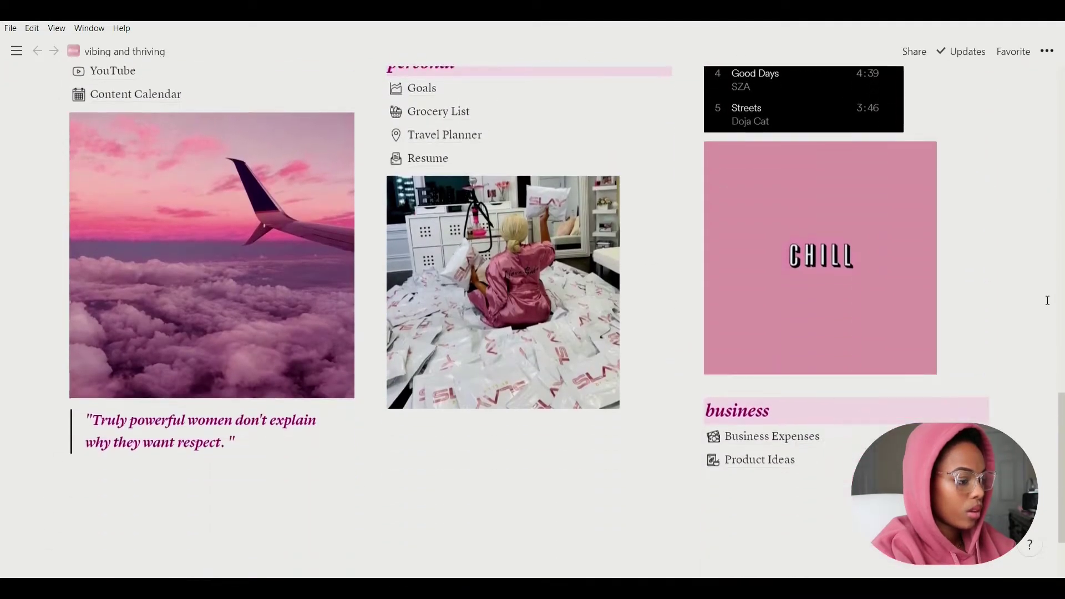
pyautogui.scroll(6, 1047, 301)
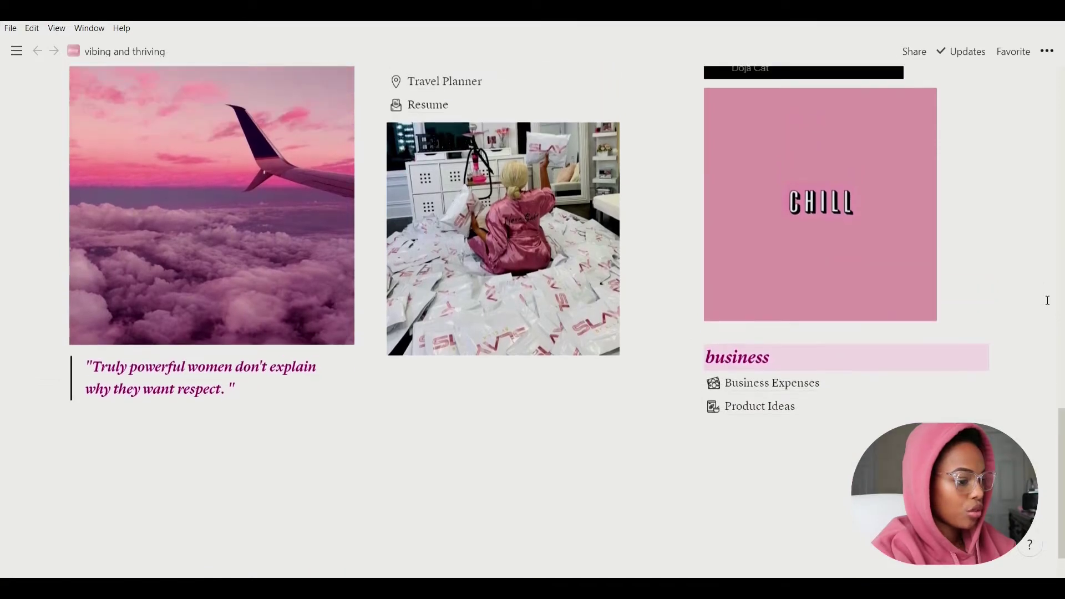
pyautogui.scroll(3, 1047, 301)
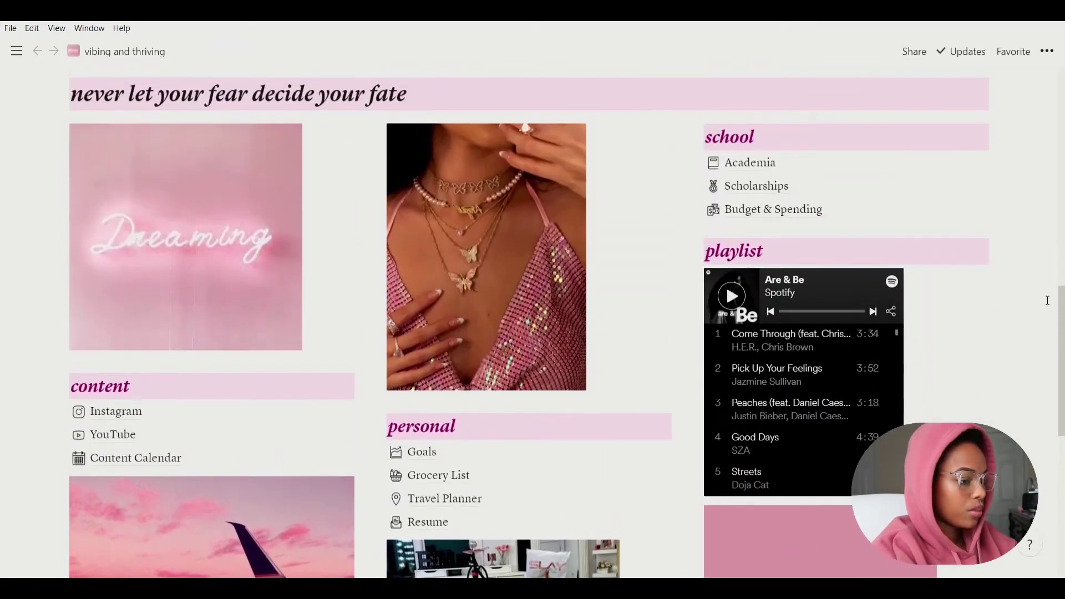
pyautogui.scroll(9, 1047, 301)
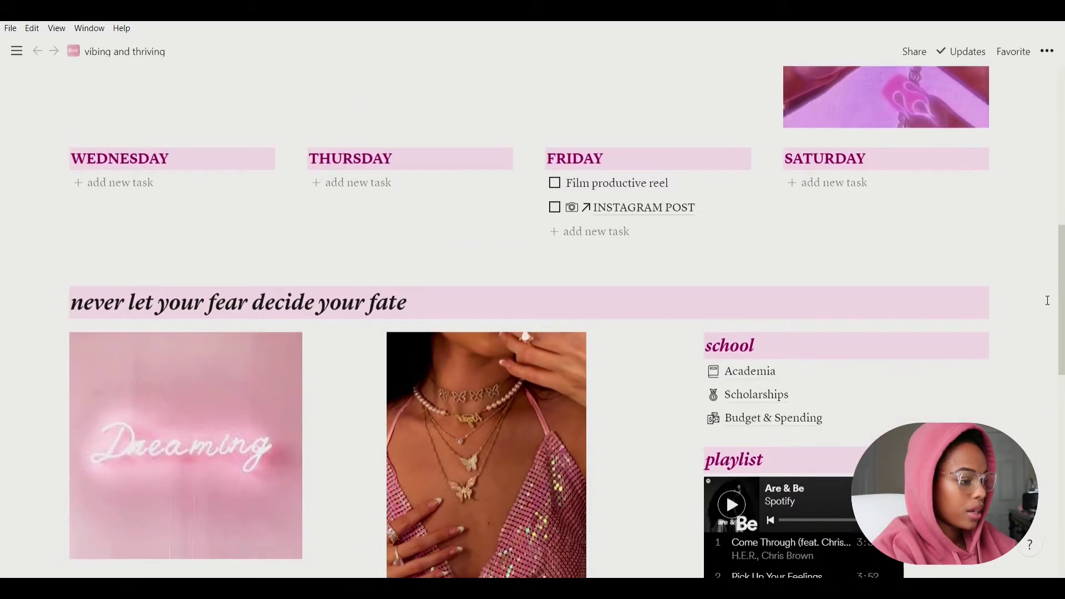
pyautogui.scroll(4, 1048, 301)
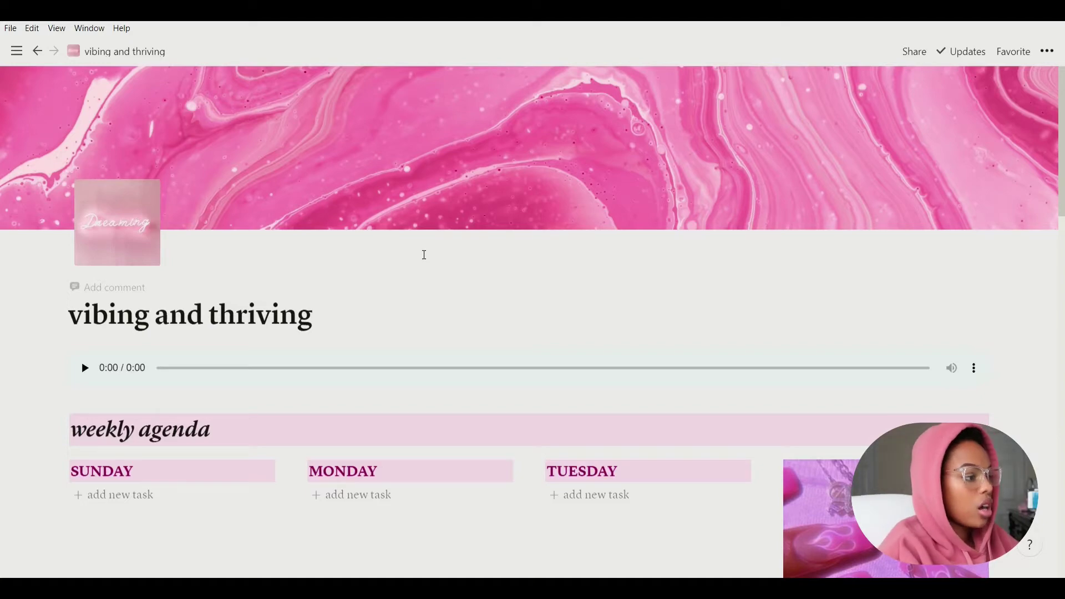
# Step: Open the template gallery and preview the Quick Note and Personal Home templates in the Personal category
pyautogui.click(13, 48)
pyautogui.click(84, 426)
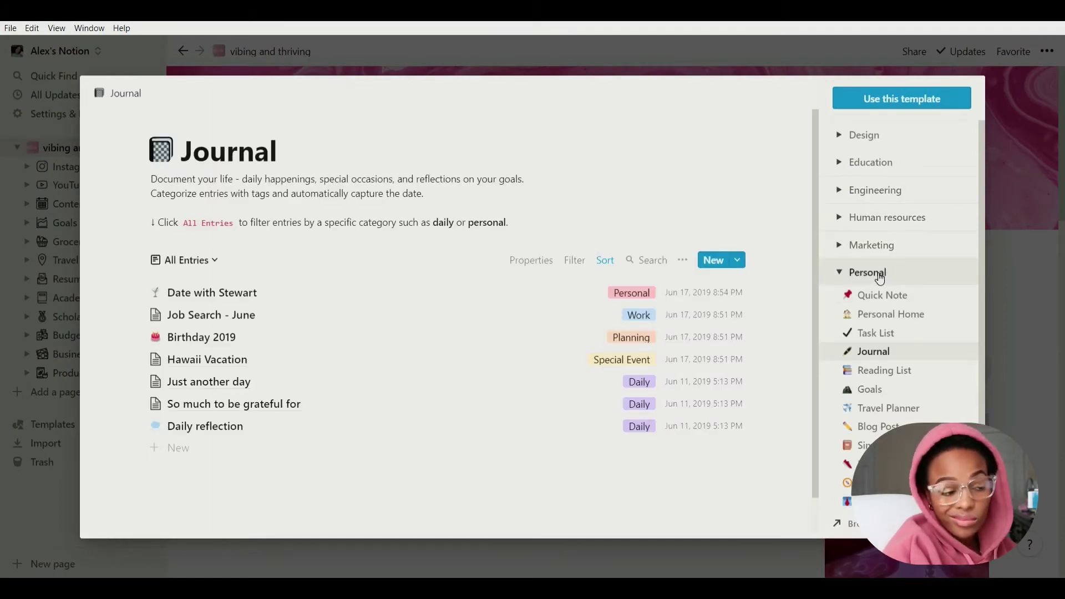
pyautogui.click(880, 299)
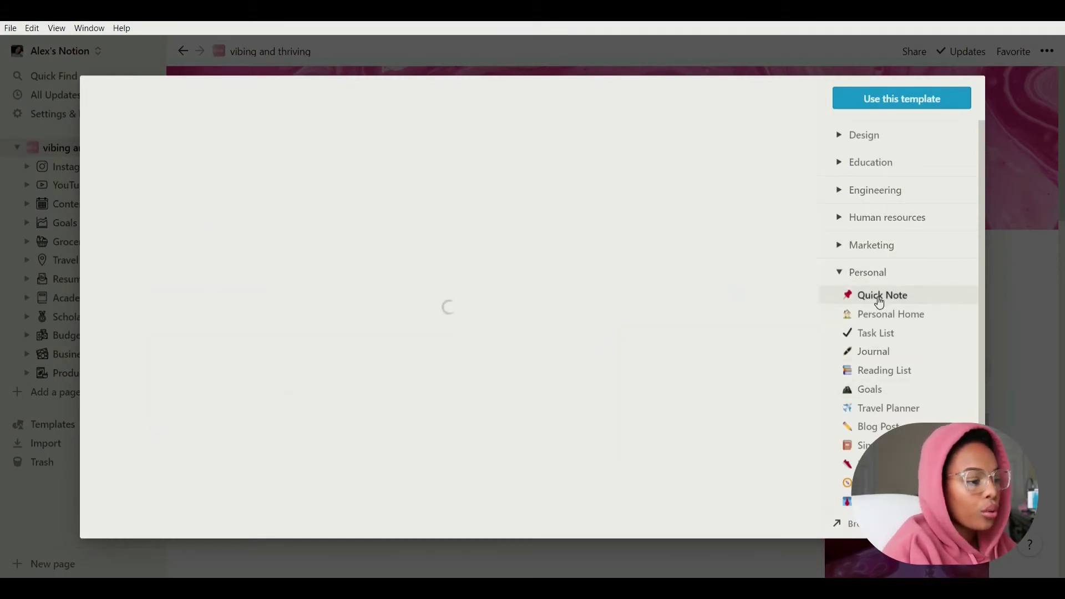
pyautogui.scroll(-10, 434, 361)
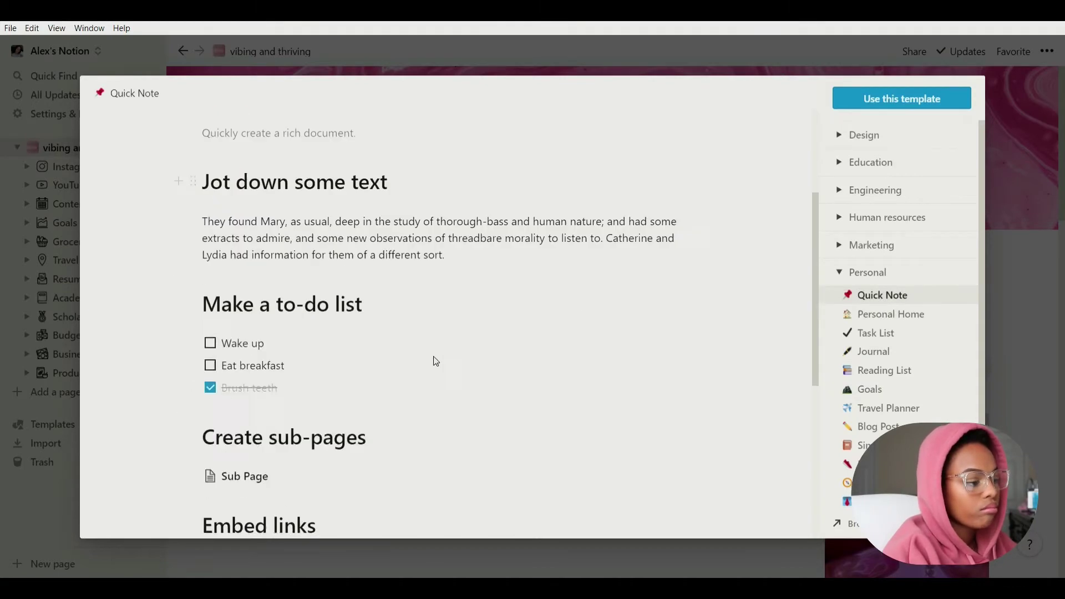
pyautogui.scroll(10, 435, 361)
pyautogui.click(905, 314)
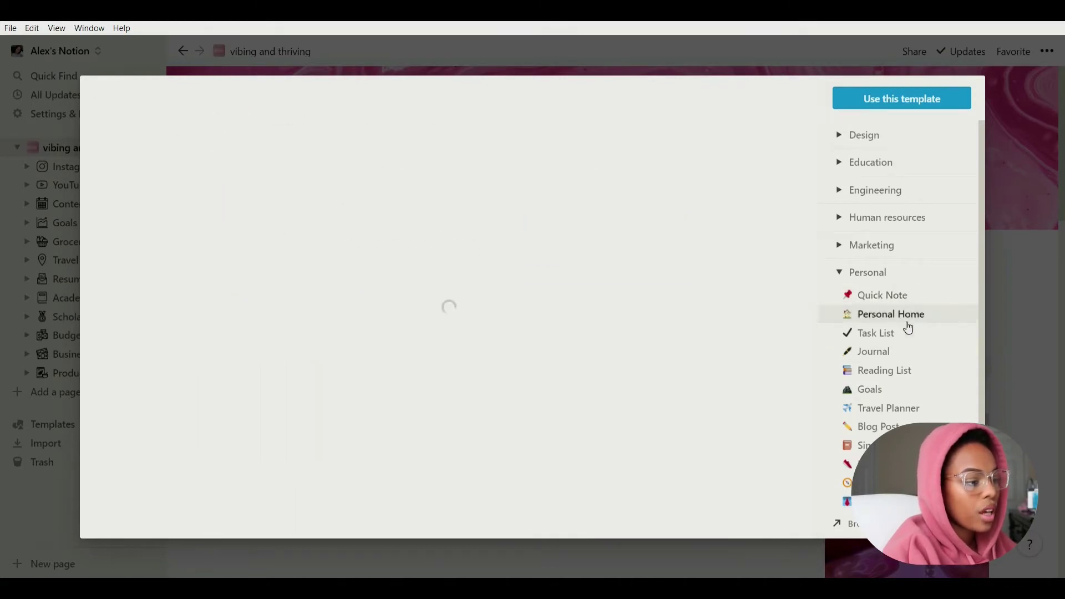
pyautogui.scroll(-3, 503, 305)
pyautogui.scroll(3, 501, 301)
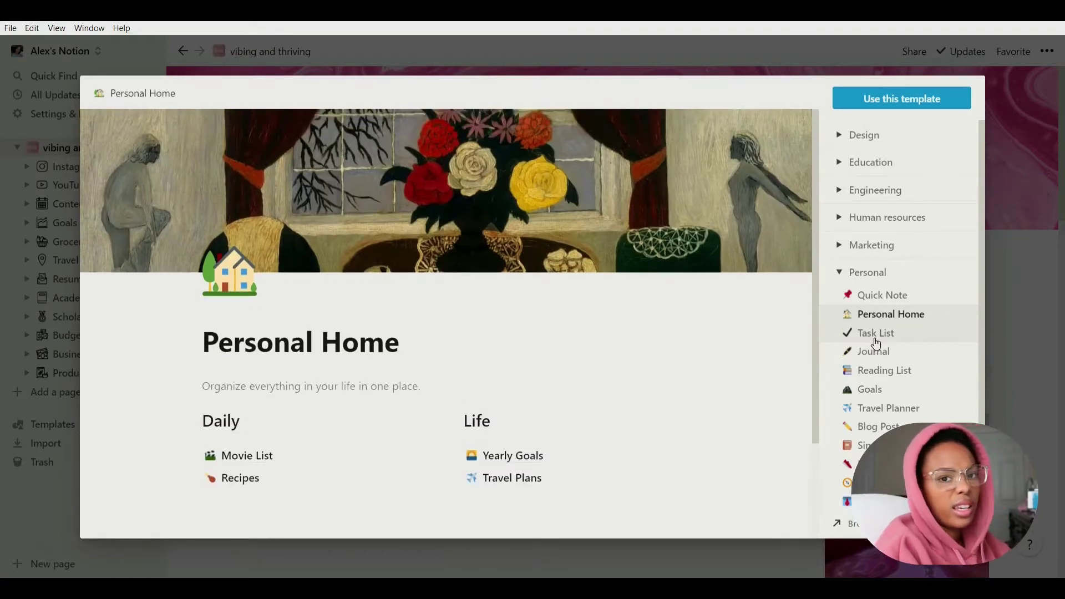
# Step: Preview the Travel Planner template, from its travel dates through the schedule table to the map section
pyautogui.click(887, 408)
pyautogui.scroll(-5, 751, 210)
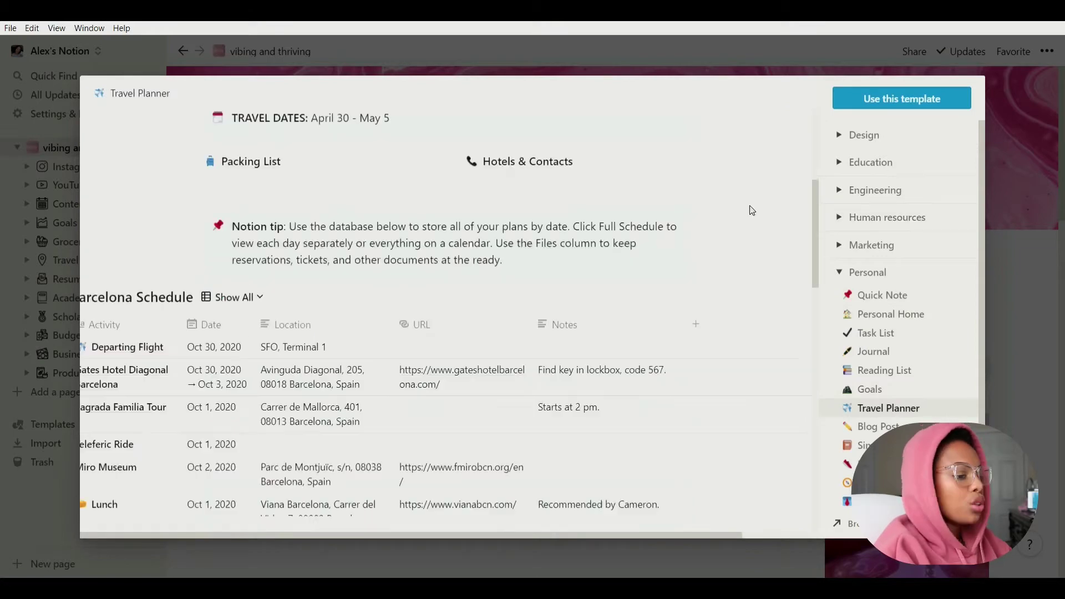
pyautogui.scroll(-5, 642, 418)
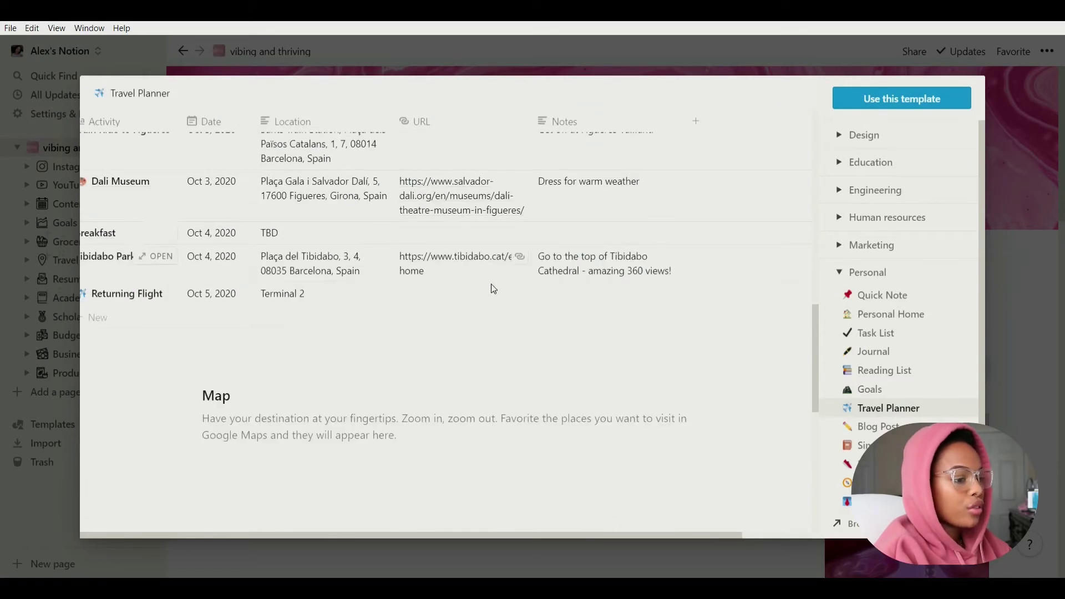
pyautogui.scroll(10, 802, 345)
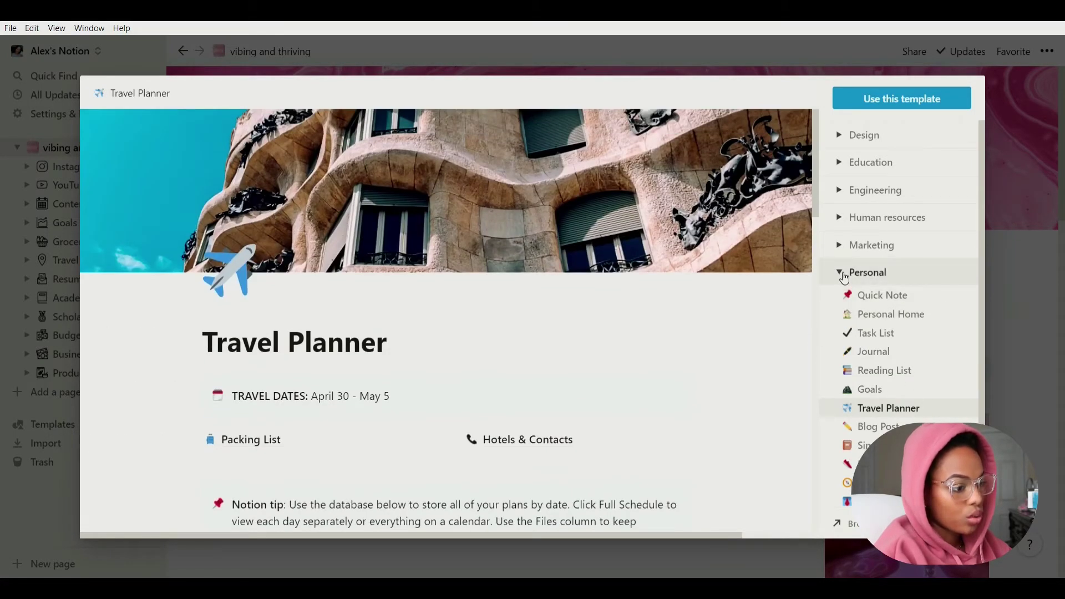
# Step: Preview the Syllabus template in the Education category, then close the template gallery without using a template
pyautogui.click(843, 274)
pyautogui.click(854, 162)
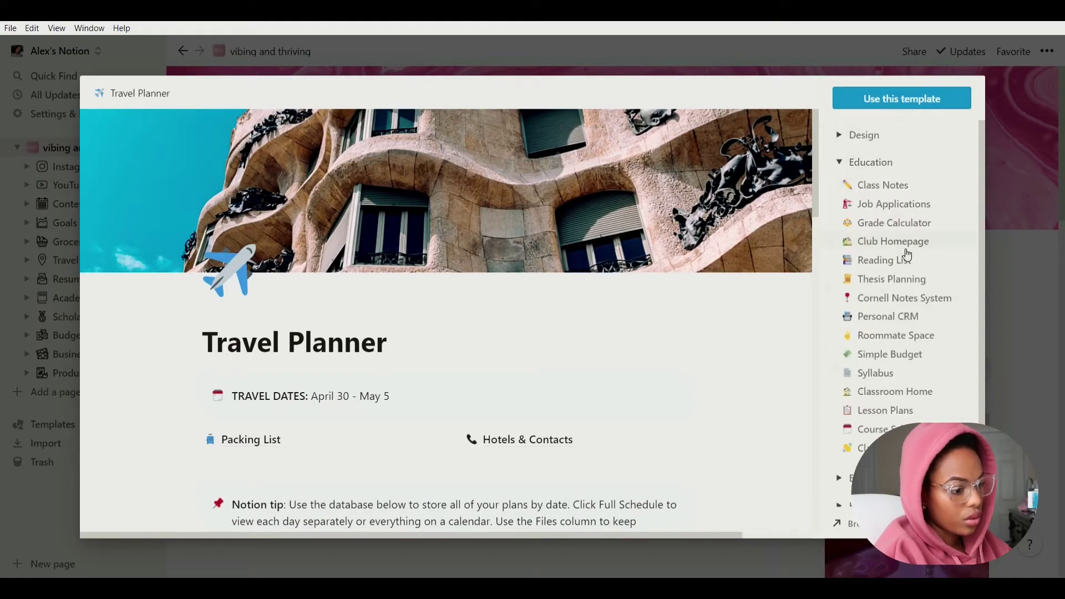
pyautogui.click(918, 373)
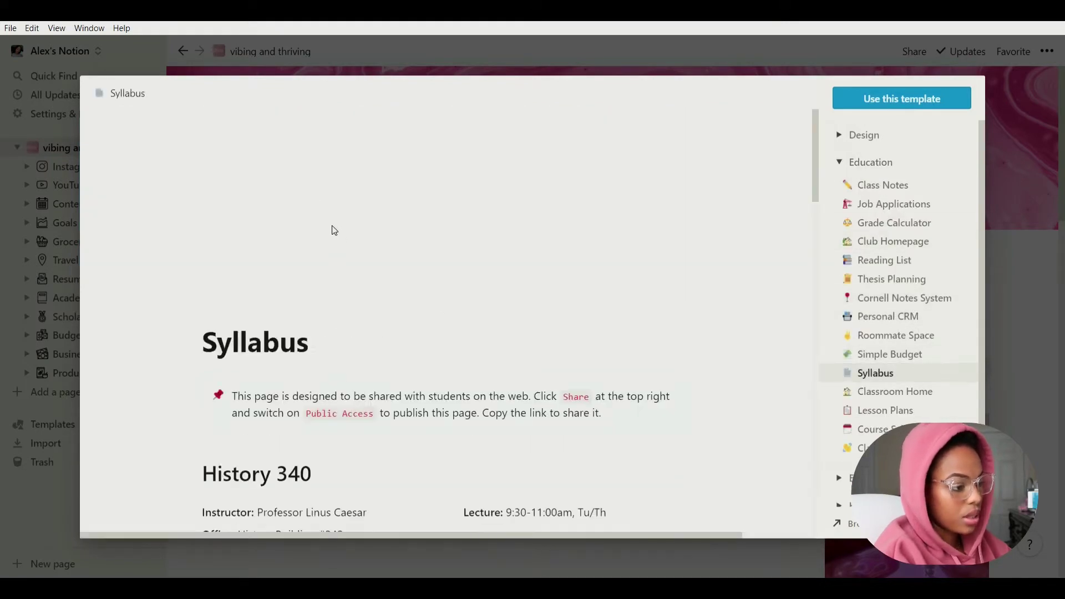
pyautogui.scroll(-10, 387, 271)
pyautogui.scroll(10, 387, 271)
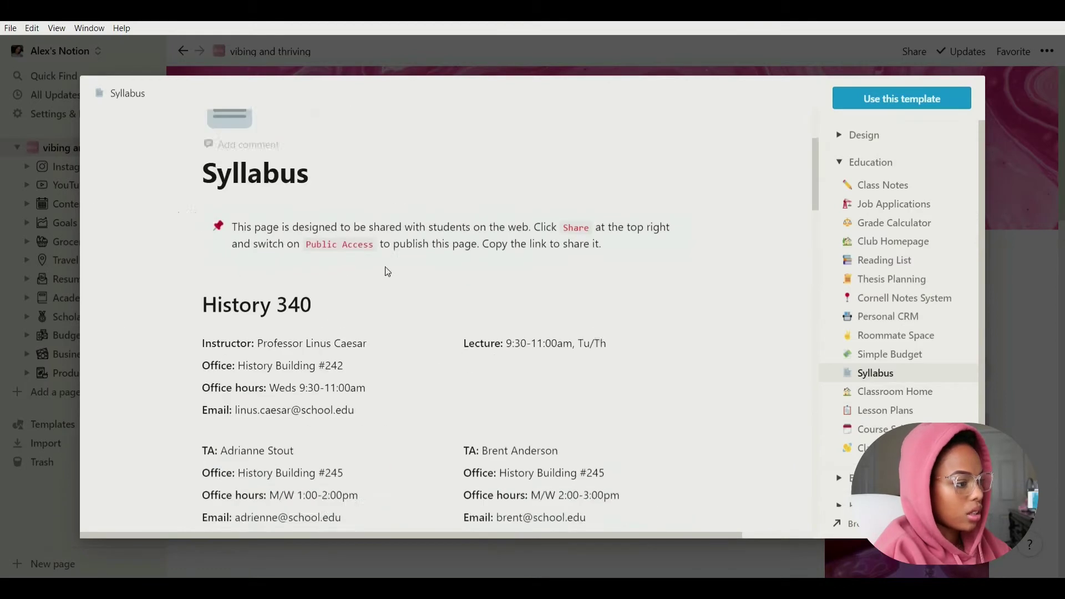
pyautogui.click(1033, 249)
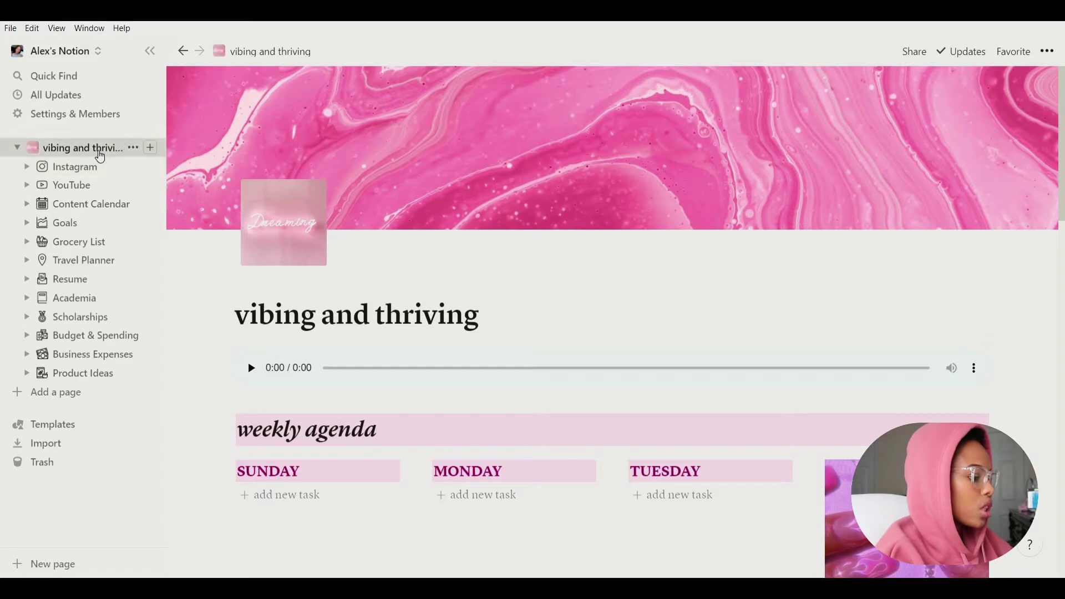
# Step: Collapse the sidebar so the vibing and thriving page fills the window
pyautogui.click(155, 63)
pyautogui.click(151, 50)
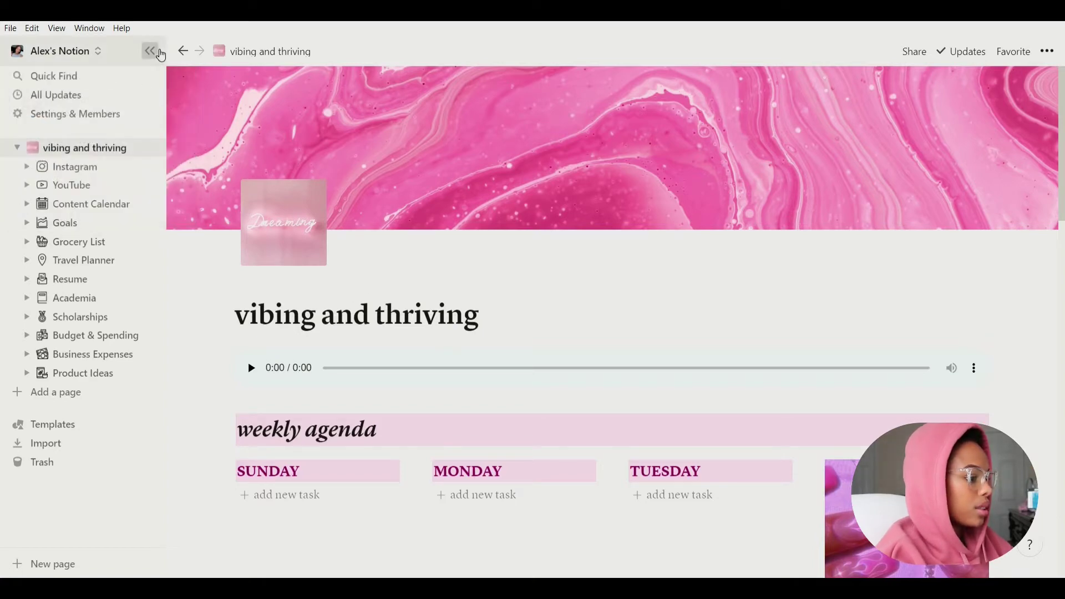
pyautogui.click(151, 50)
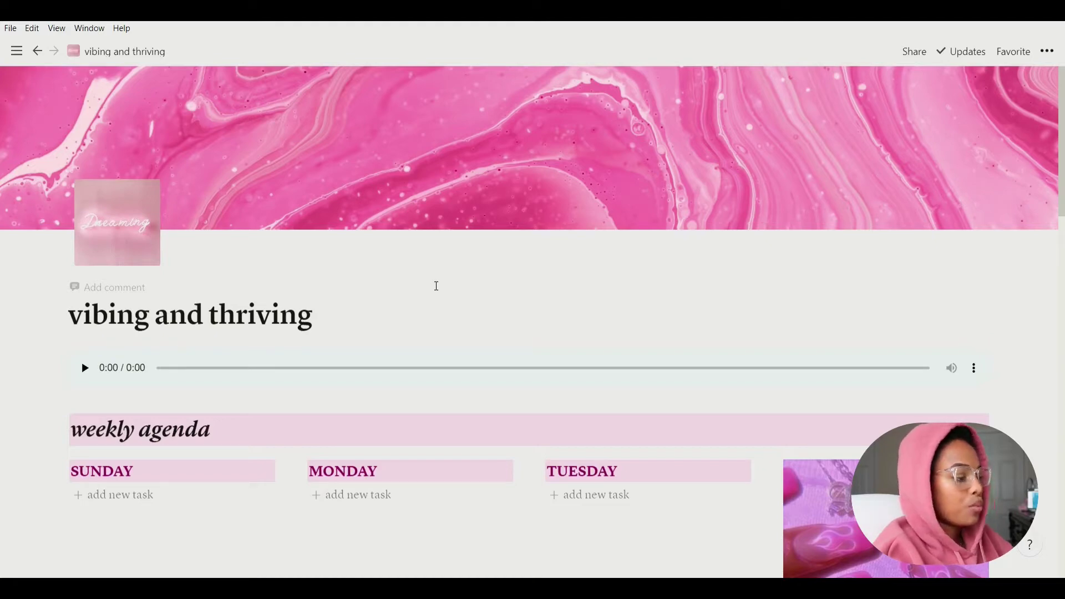
# Step: Review the weekly agenda columns, and briefly play and pause the audio embedded above them
pyautogui.scroll(-3, 436, 287)
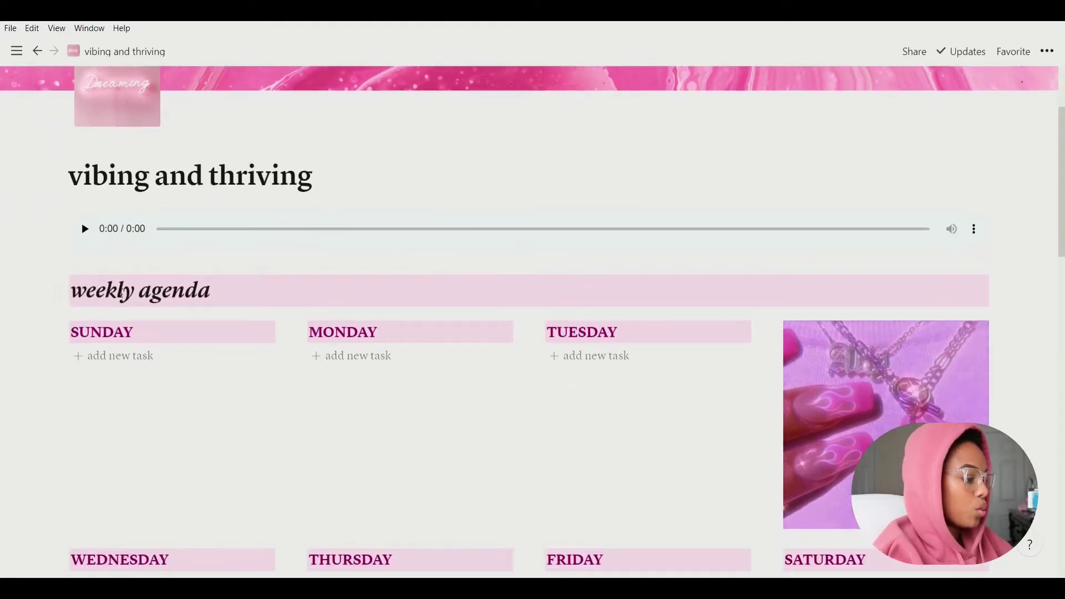
pyautogui.scroll(-3, 255, 292)
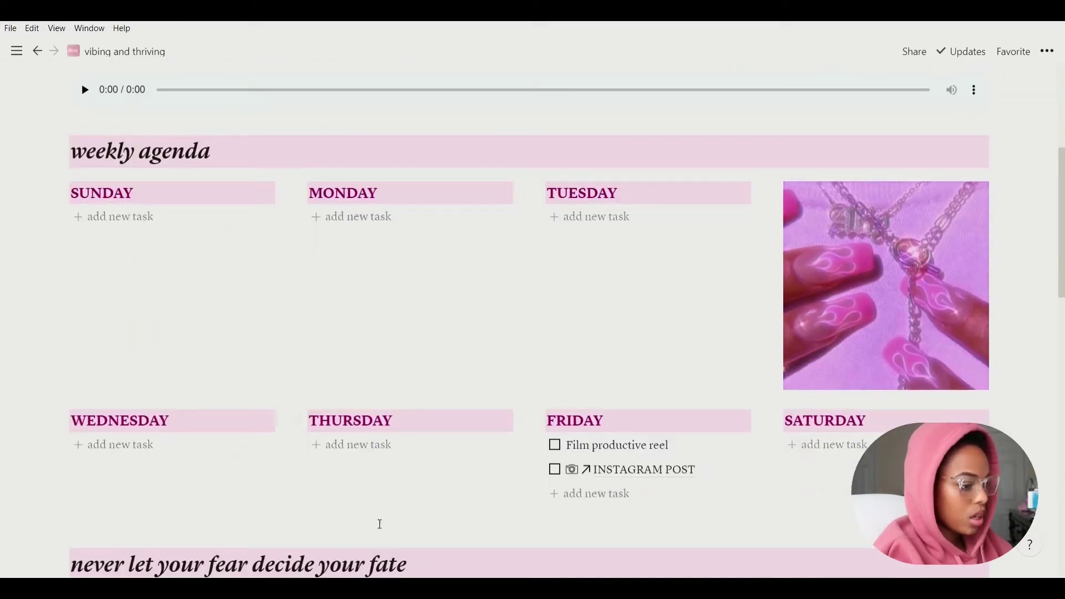
pyautogui.moveTo(17, 51)
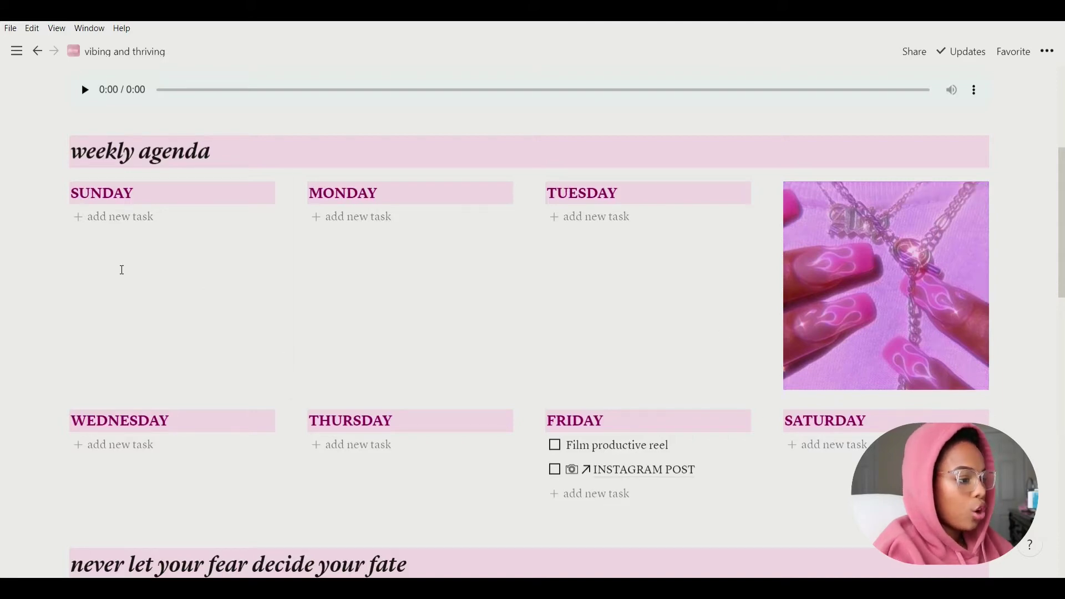
pyautogui.scroll(5, 122, 271)
pyautogui.scroll(-3, 122, 270)
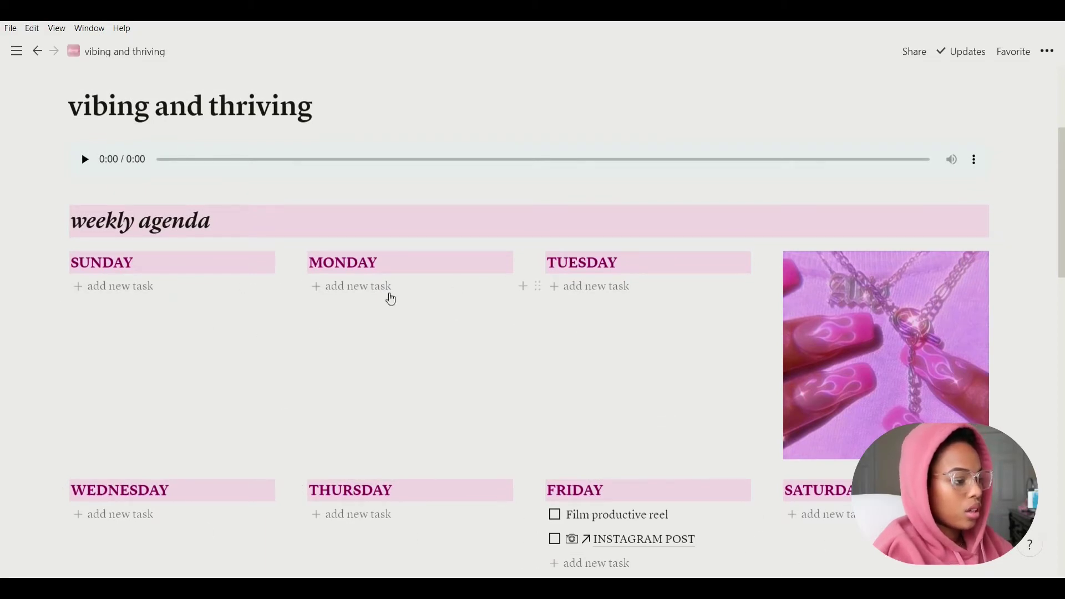
pyautogui.scroll(3, 255, 269)
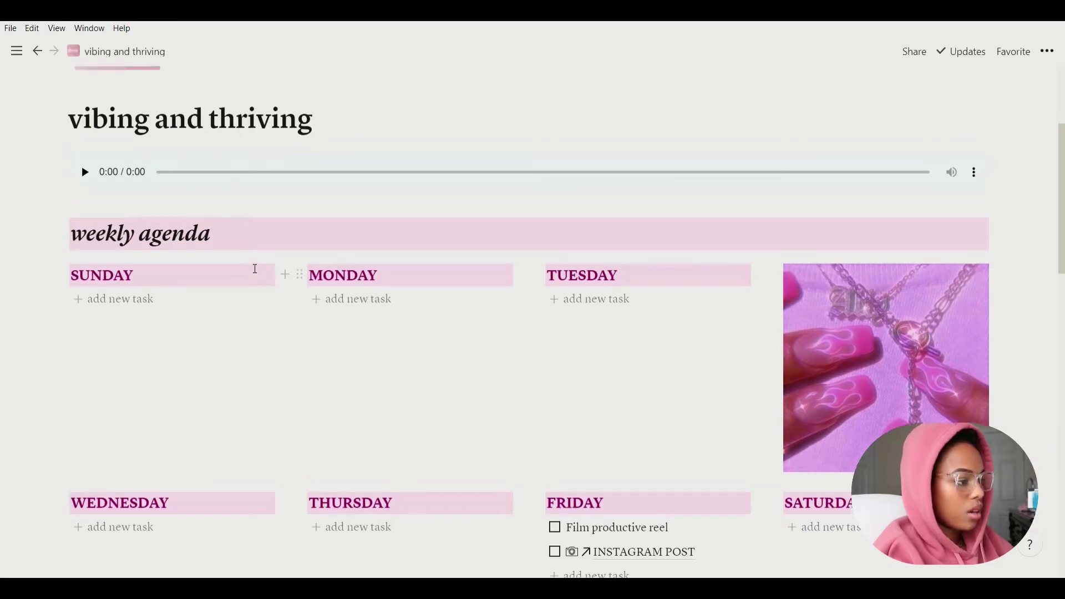
pyautogui.click(93, 237)
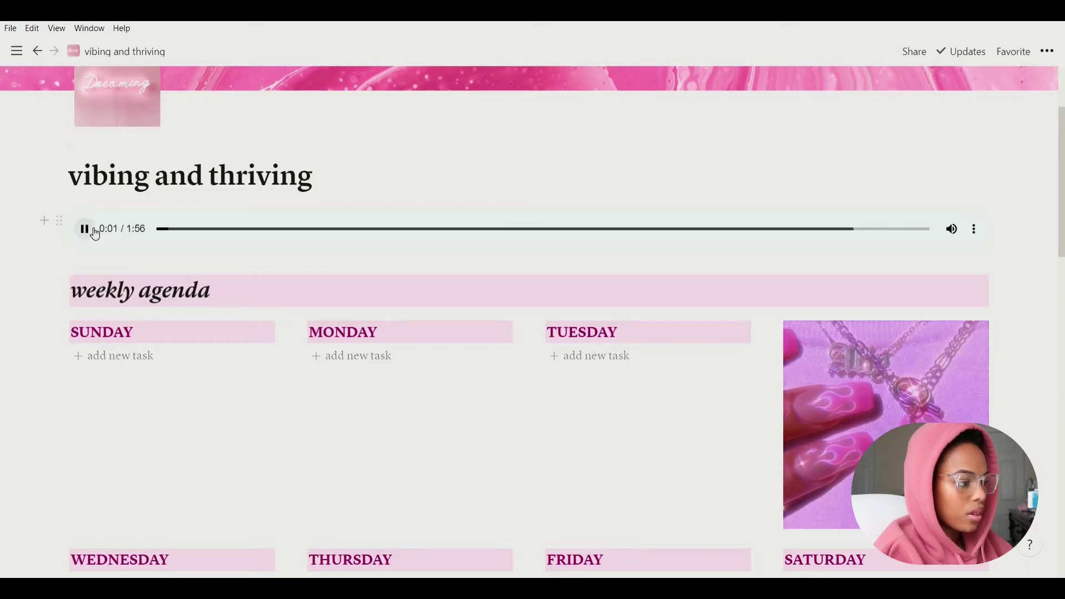
pyautogui.click(95, 233)
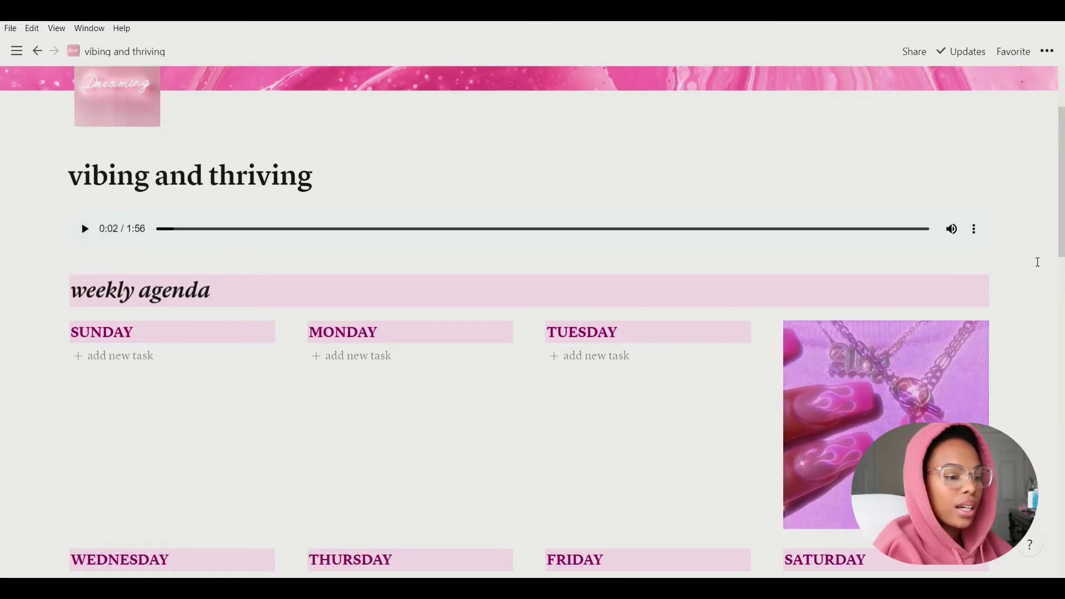
# Step: Examine the page's cover, icon and decorative images, along with the linked sections and playlist below the weekly agenda
pyautogui.scroll(-9, 1037, 262)
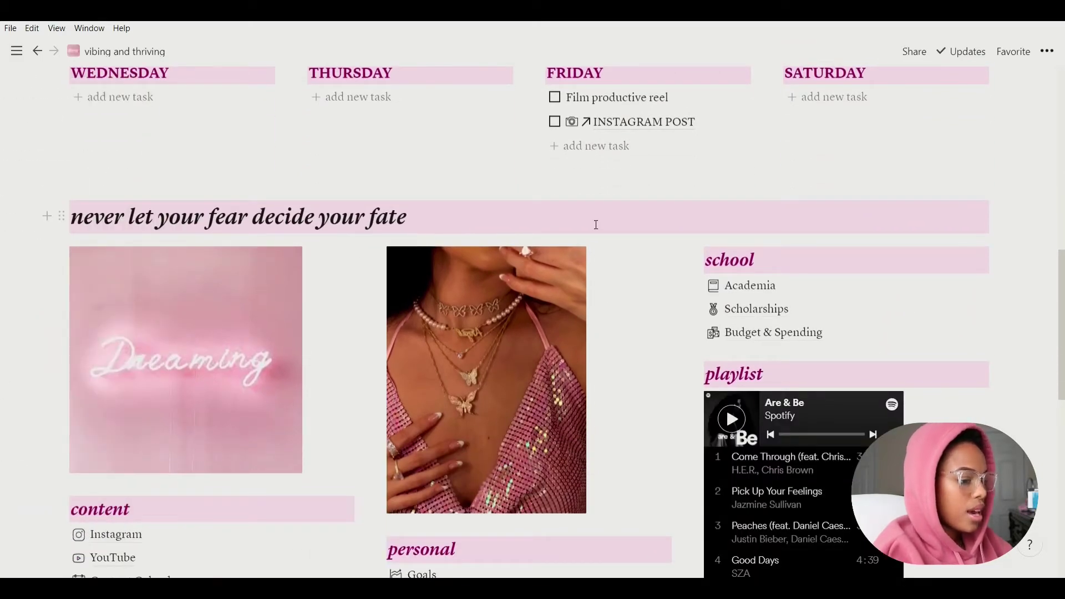
pyautogui.scroll(3, 913, 241)
pyautogui.scroll(5, 904, 243)
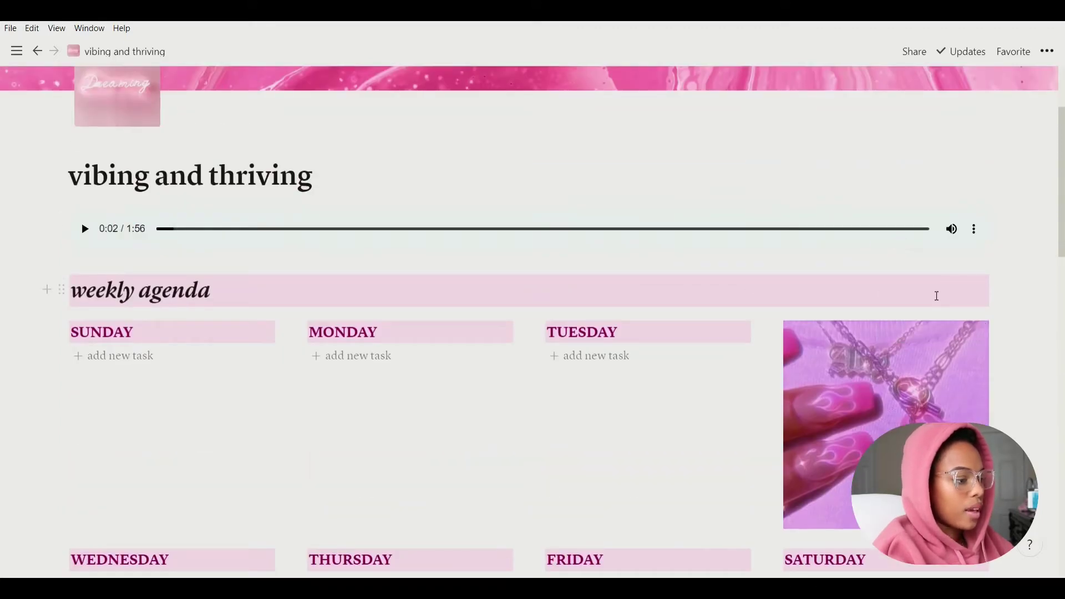
pyautogui.scroll(-6, 997, 291)
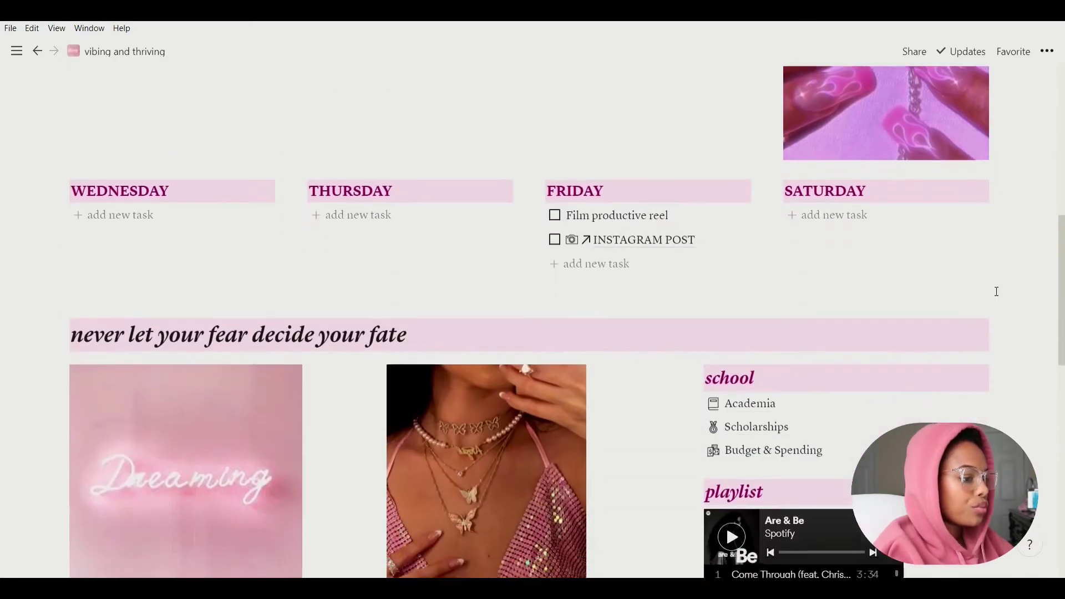
pyautogui.scroll(-2, 997, 291)
pyautogui.scroll(-1, 483, 251)
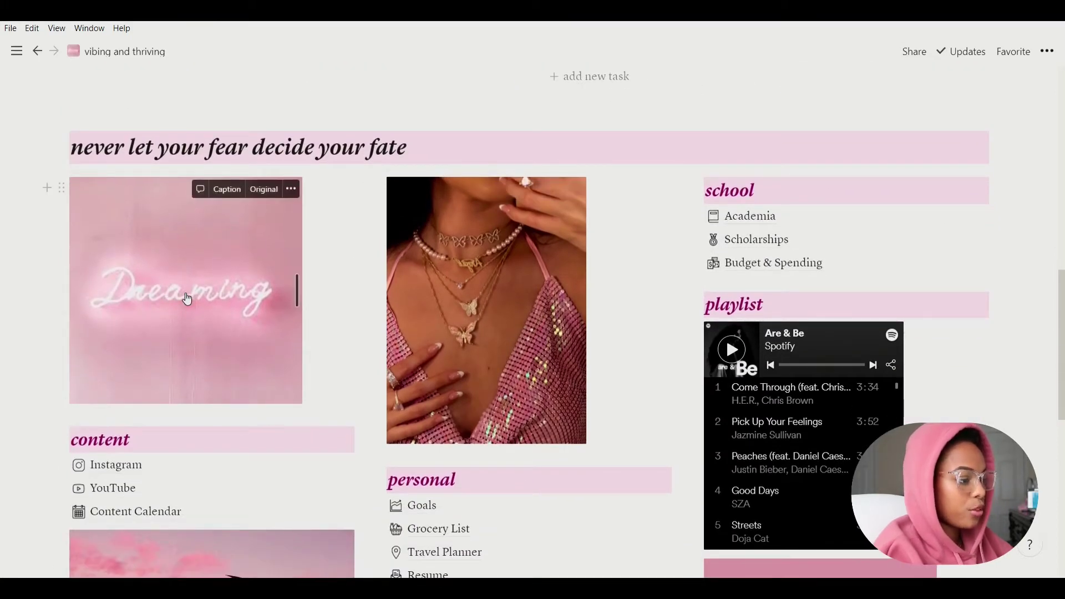
pyautogui.scroll(10, 145, 327)
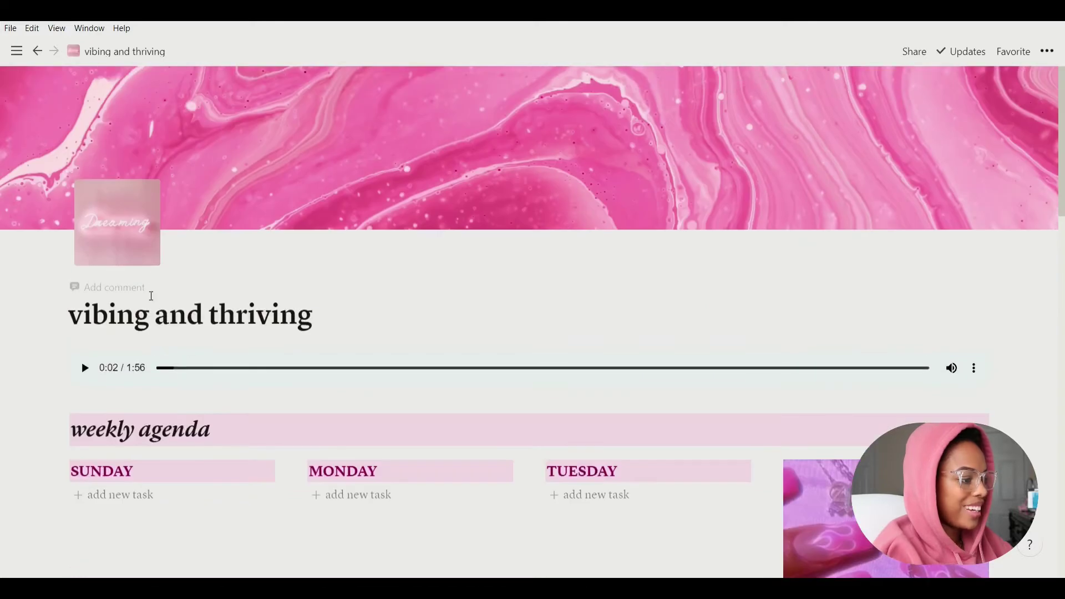
pyautogui.scroll(-4, 135, 241)
pyautogui.scroll(-6, 136, 245)
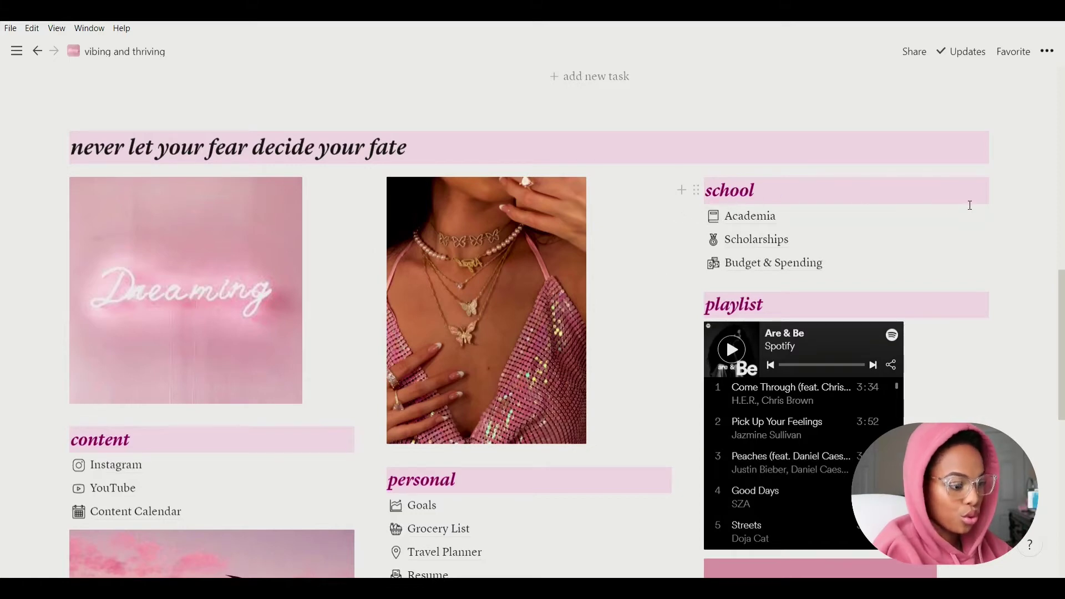
# Step: Open the Academia page from the school section and look over its cover, Guide links and Fall 2021 course gallery
pyautogui.click(744, 222)
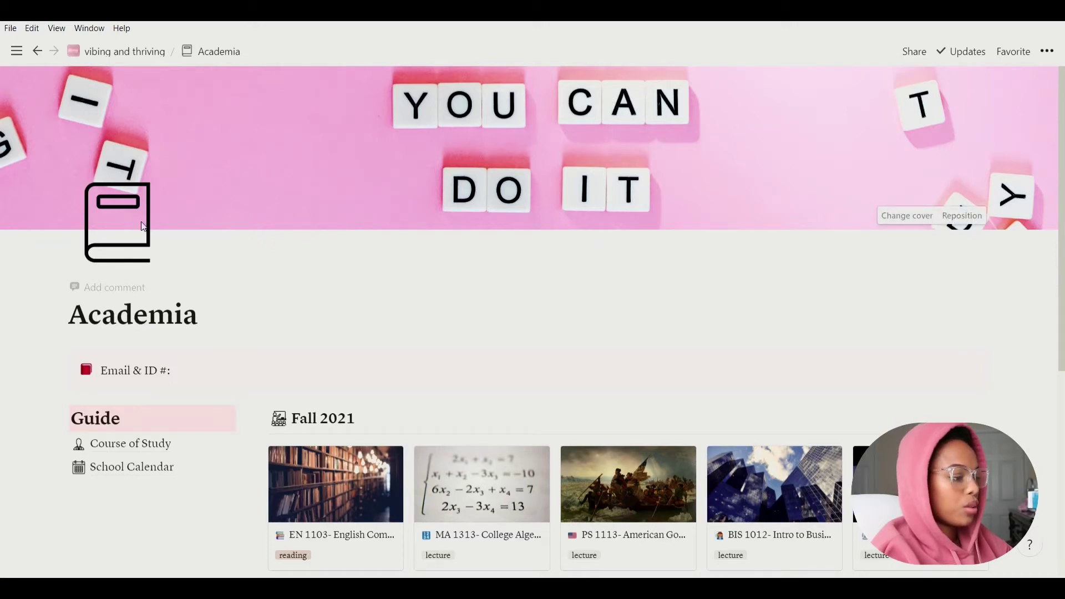
pyautogui.scroll(-1, 430, 255)
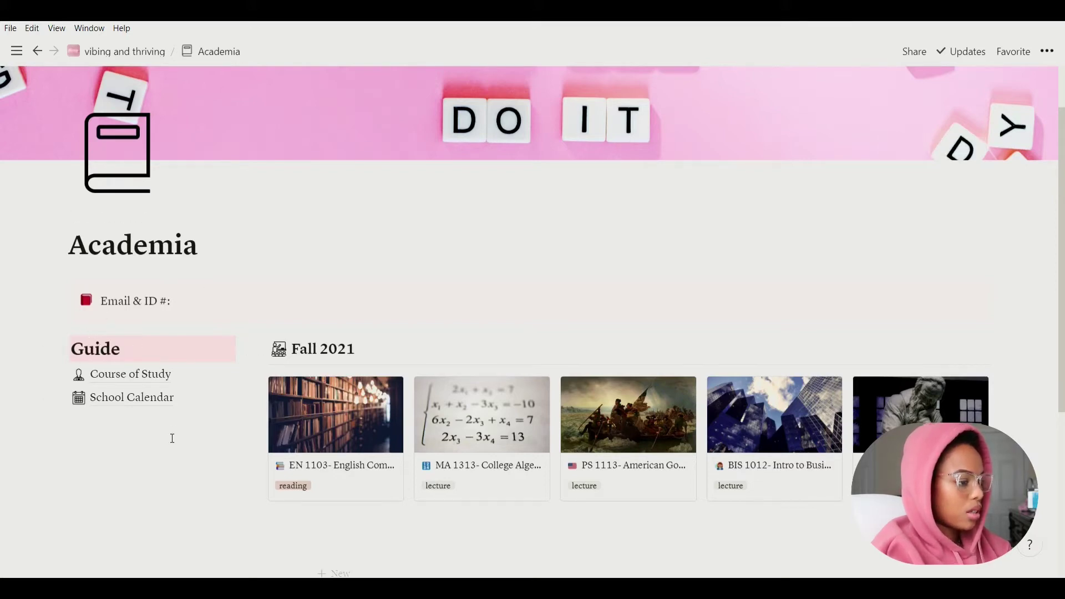
pyautogui.scroll(2, 172, 438)
pyautogui.scroll(-4, 305, 249)
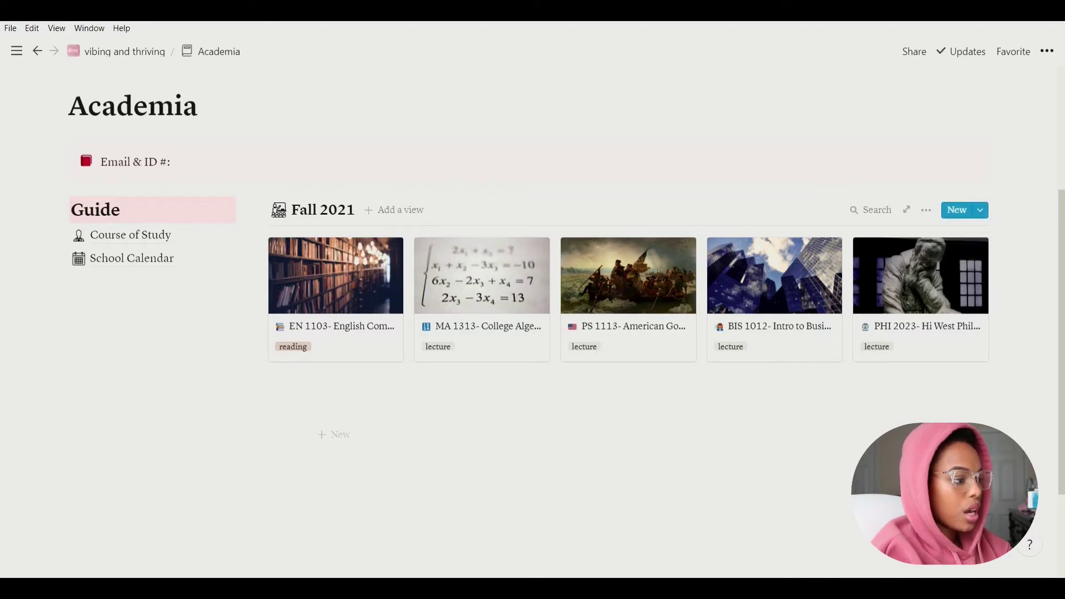
# Step: Open the EN 1103- English Comp I course card, review its properties, description, readings and course schedule, and close it
pyautogui.click(349, 310)
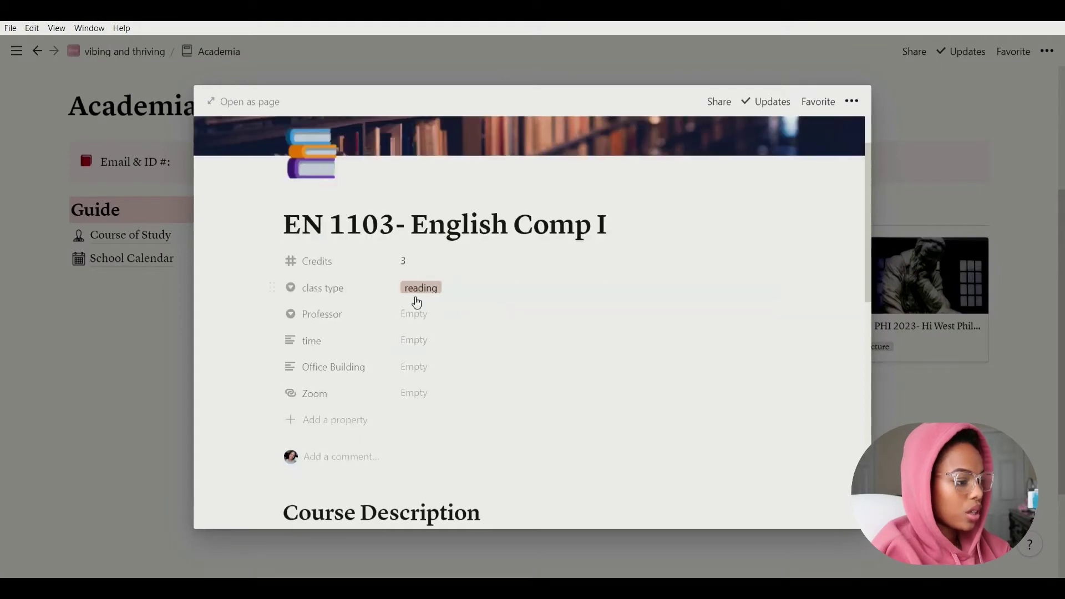
pyautogui.scroll(-5, 435, 397)
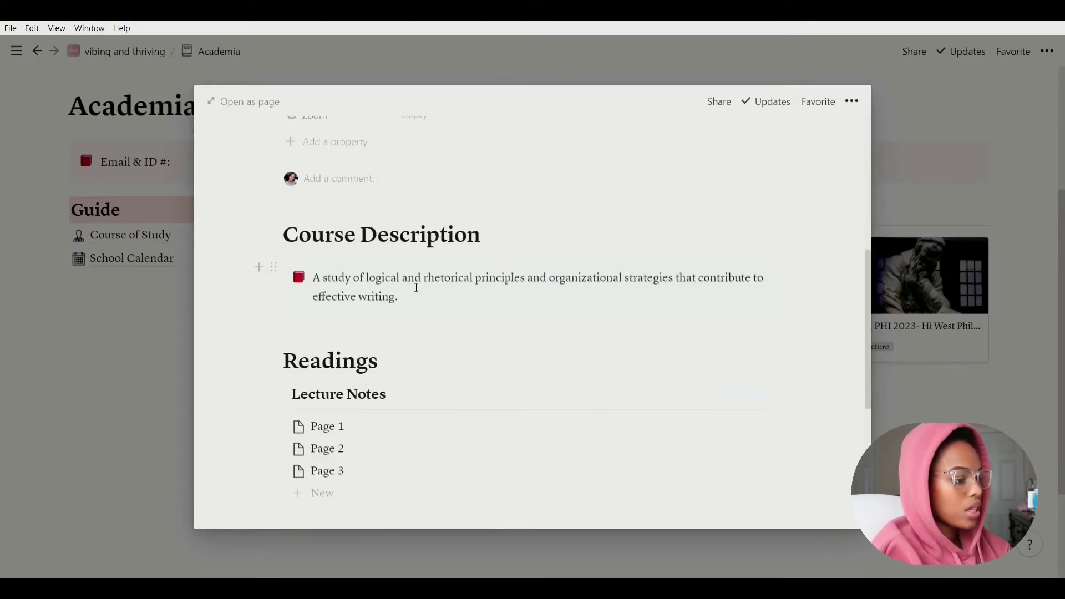
pyautogui.scroll(-5, 417, 288)
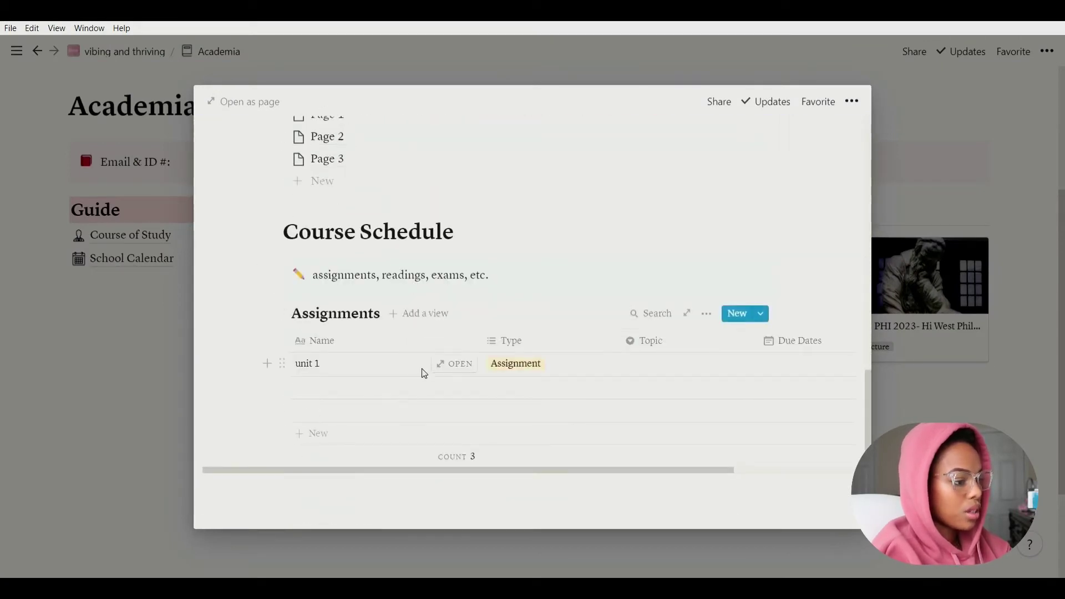
pyautogui.scroll(10, 749, 210)
pyautogui.scroll(-10, 749, 209)
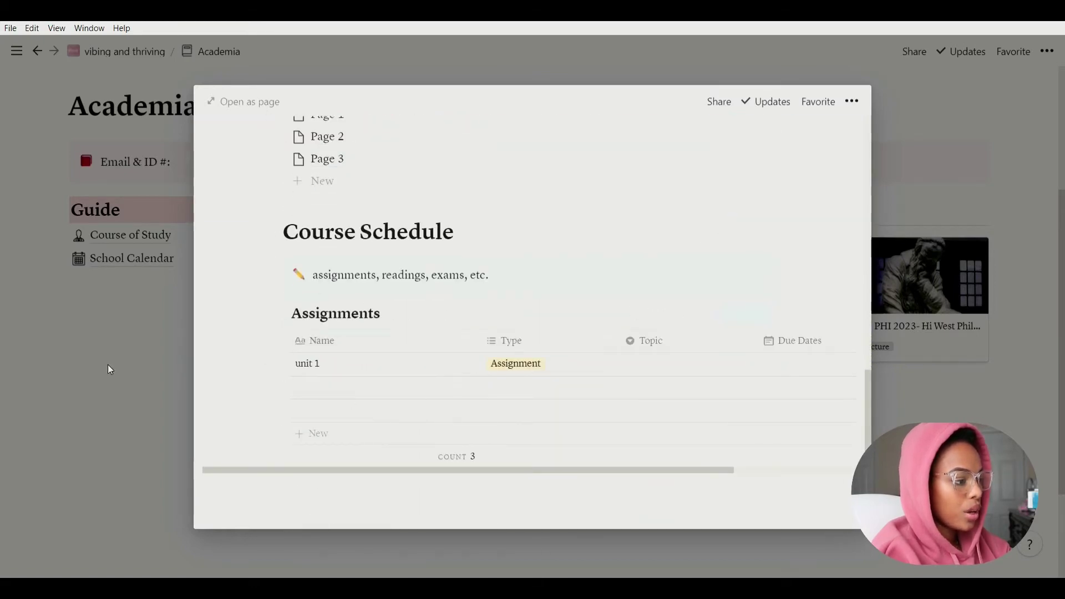
pyautogui.click(142, 386)
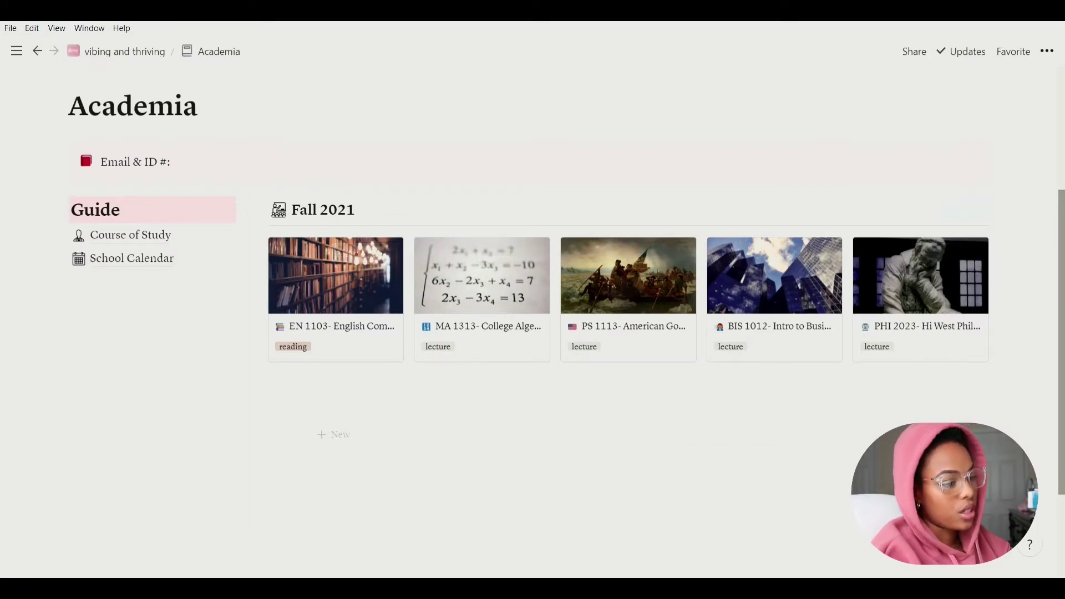
# Step: Reopen the EN 1103 course card to view its Lecture Notes pages and Assignments table, then return to the Academia page
pyautogui.click(381, 318)
pyautogui.scroll(-5, 440, 335)
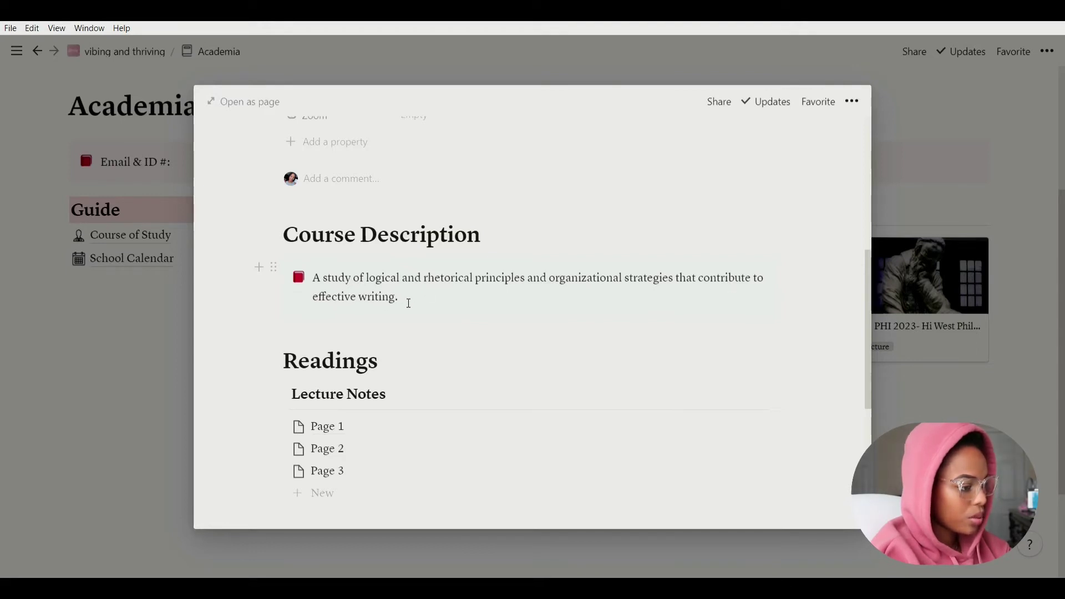
pyautogui.scroll(-4, 409, 303)
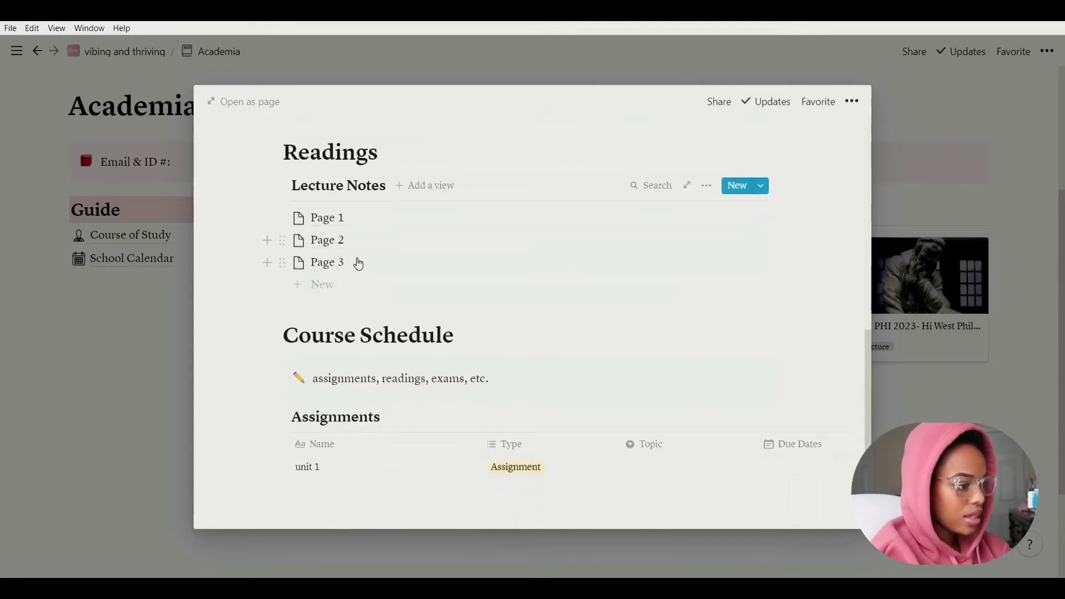
pyautogui.scroll(-2, 357, 267)
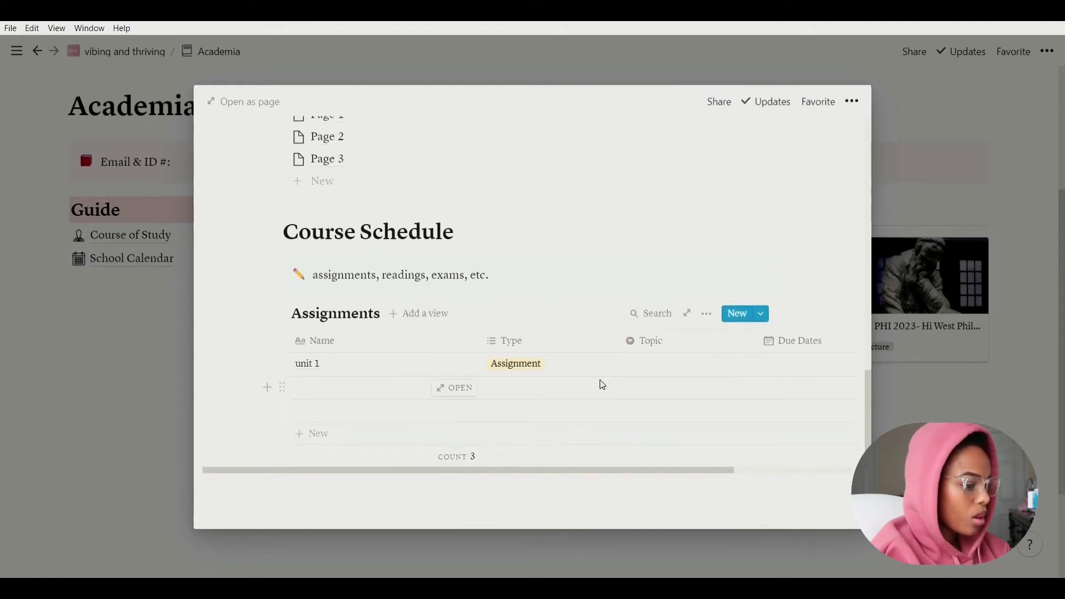
pyautogui.press('Escape')
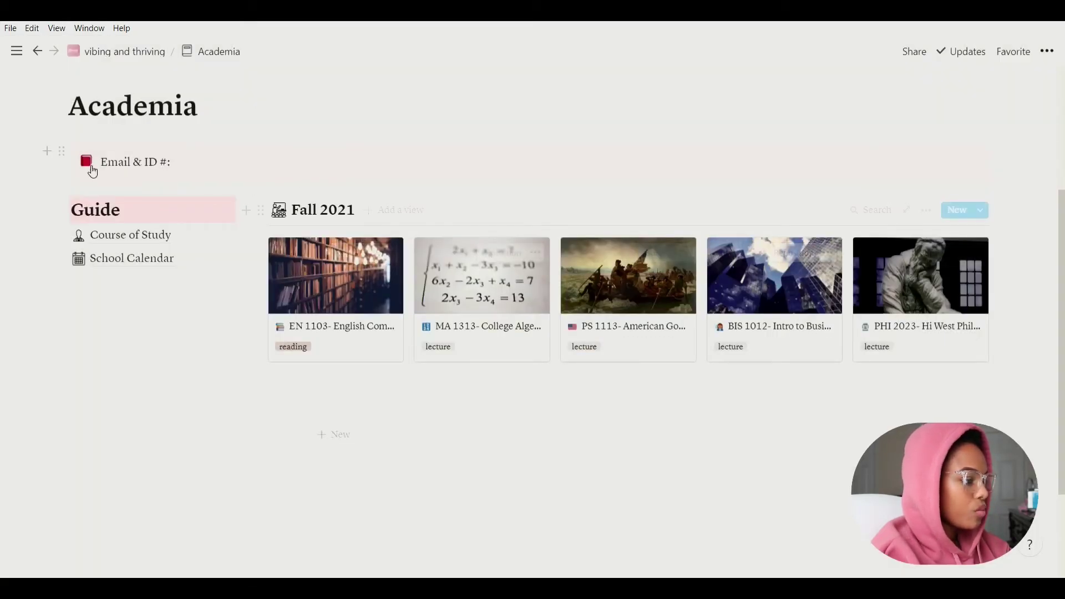
# Step: Open the Course of Study page from the Guide and correct the board's title to "Business Administration"
pyautogui.click(162, 236)
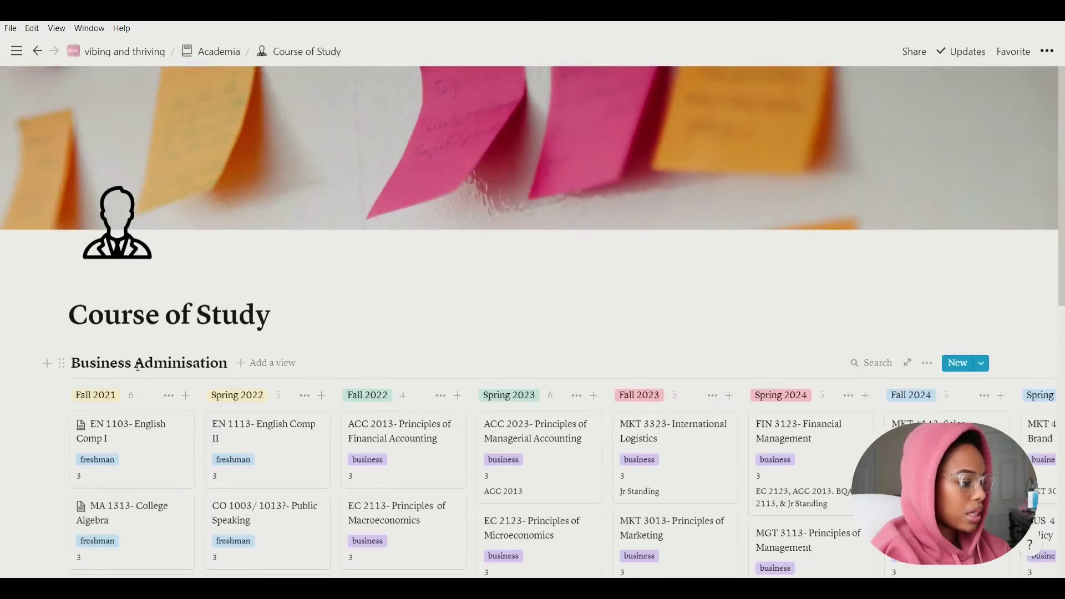
pyautogui.click(201, 370)
pyautogui.write('tr')
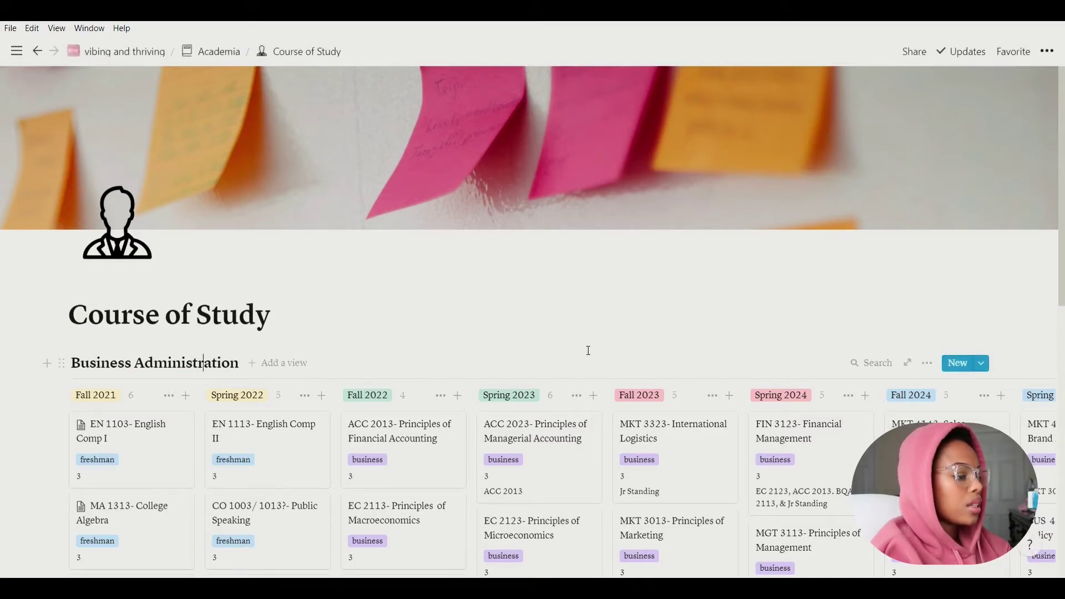
# Step: Examine the Business Administration board's semester columns, including each course card's type tags, credits and prerequisites
pyautogui.scroll(-6, 587, 349)
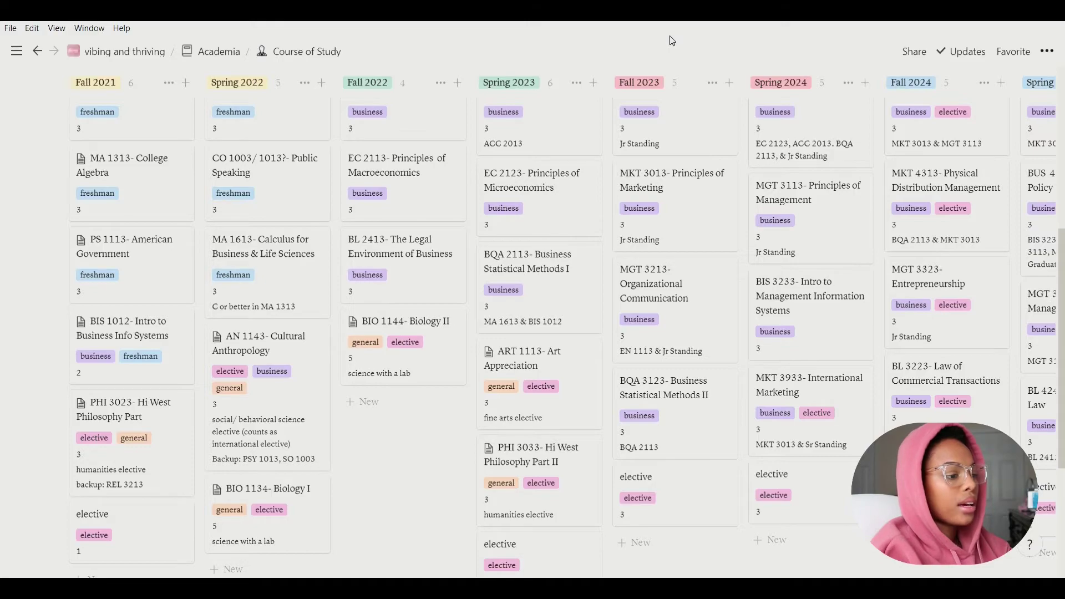
pyautogui.scroll(6, 633, 133)
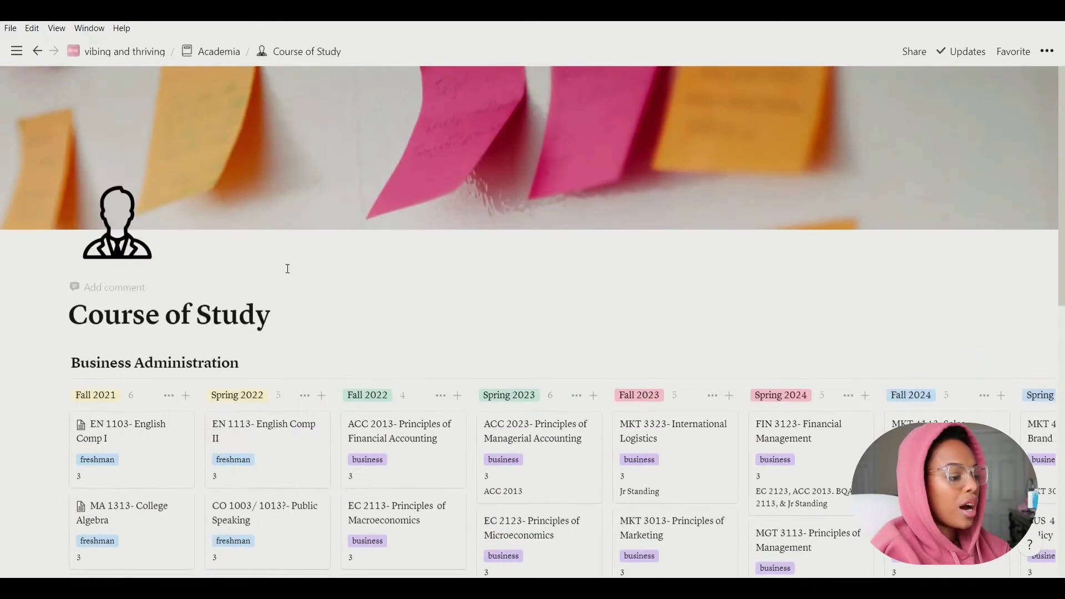
pyautogui.scroll(-8, 433, 271)
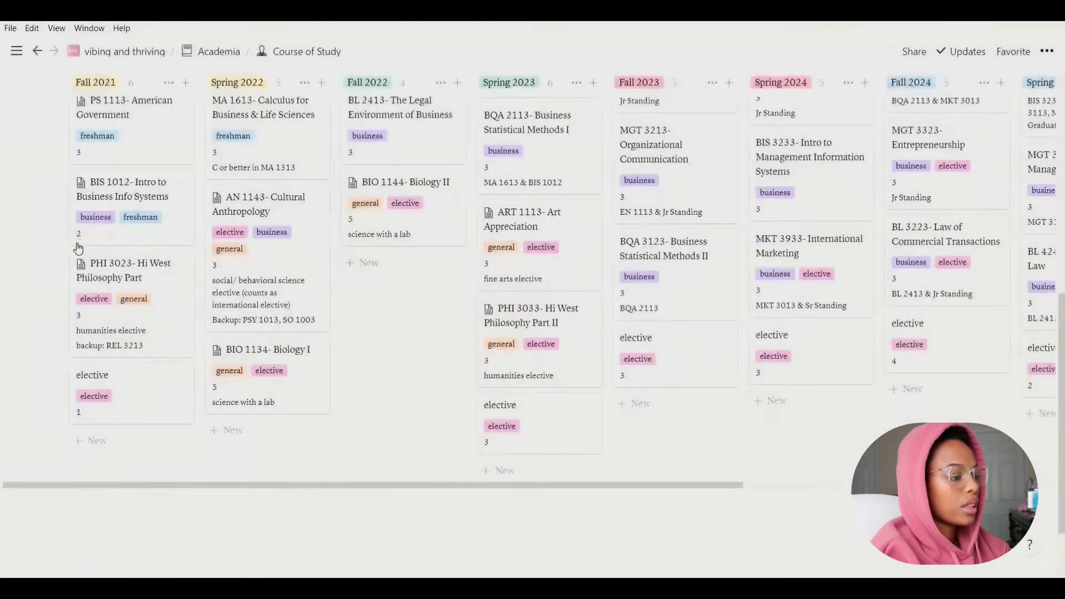
pyautogui.scroll(8, 403, 213)
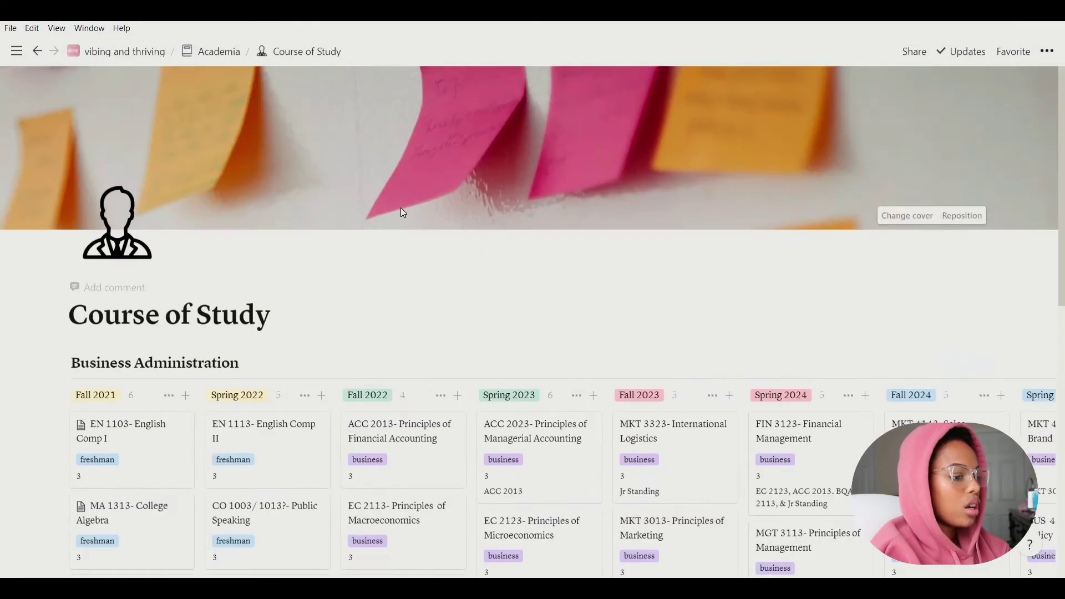
pyautogui.scroll(-2, 284, 184)
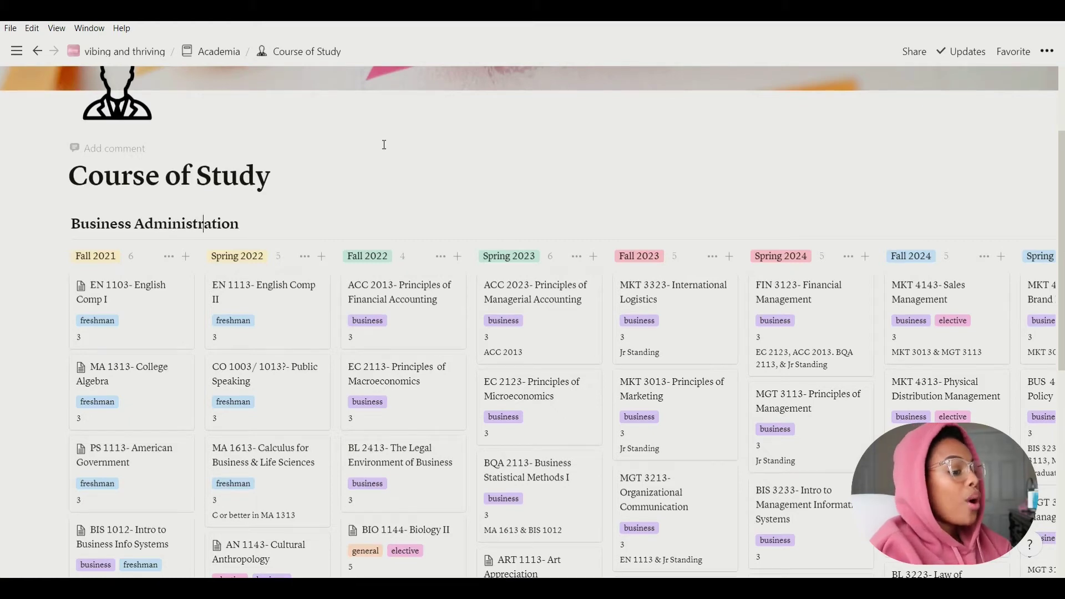
pyautogui.scroll(-8, 384, 144)
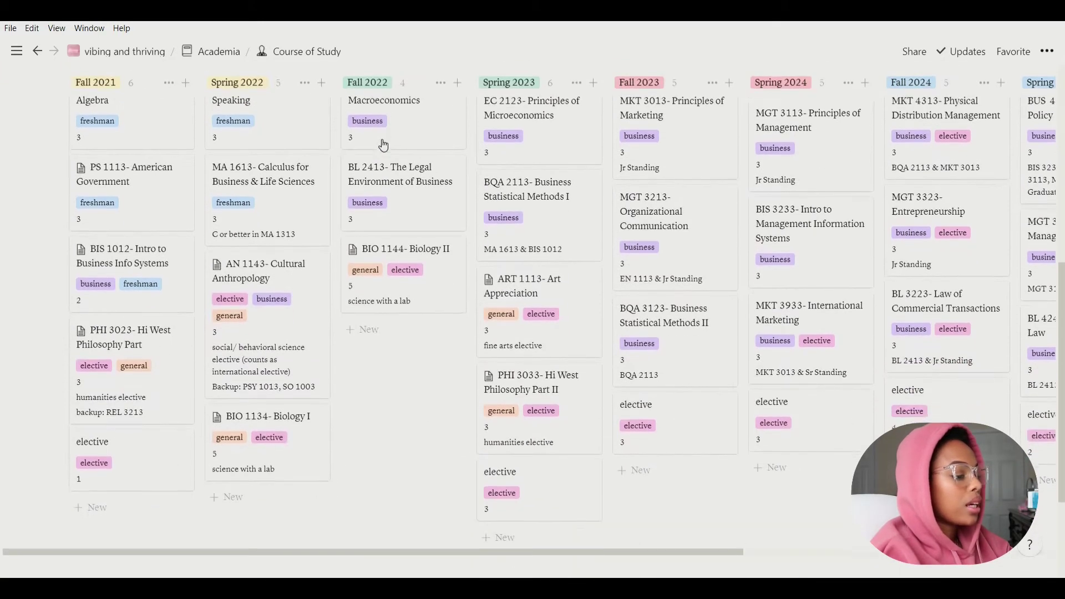
pyautogui.scroll(10, 367, 388)
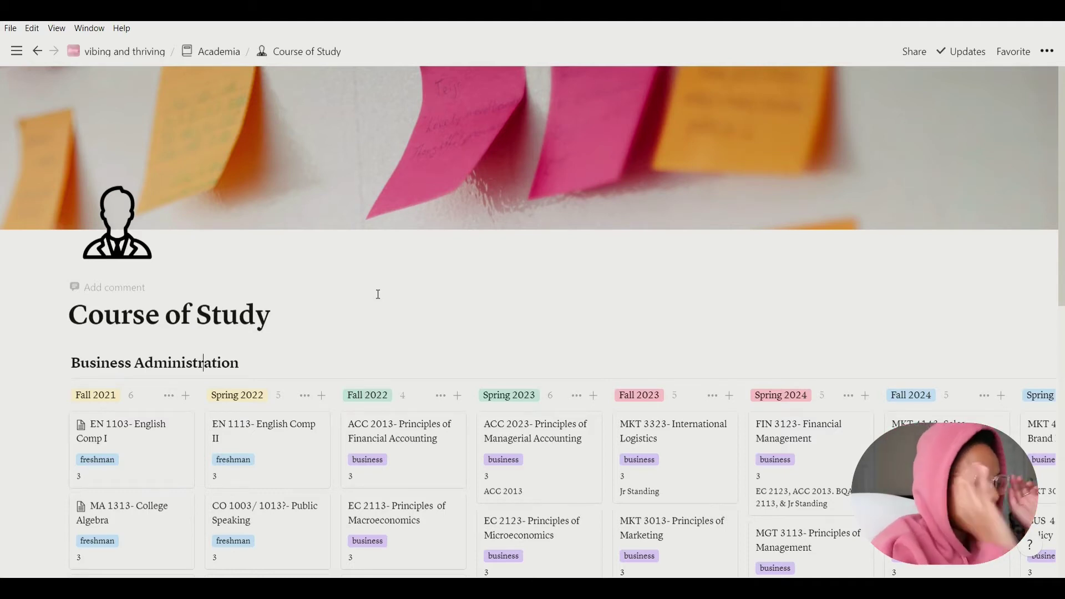
pyautogui.scroll(-4, 131, 335)
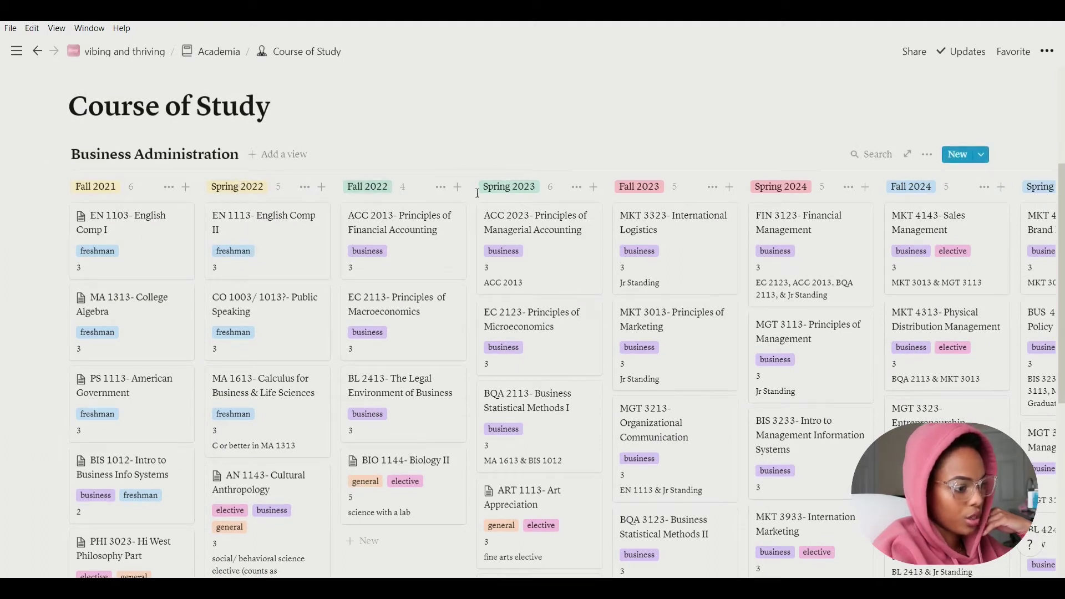
pyautogui.scroll(-1, 64, 230)
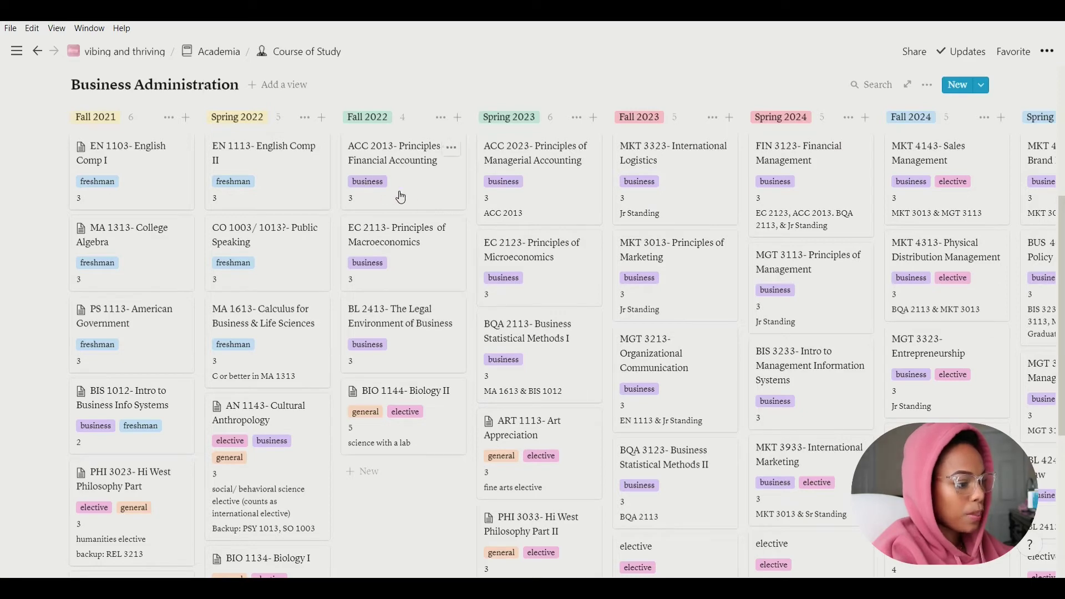
pyautogui.scroll(-3, 399, 200)
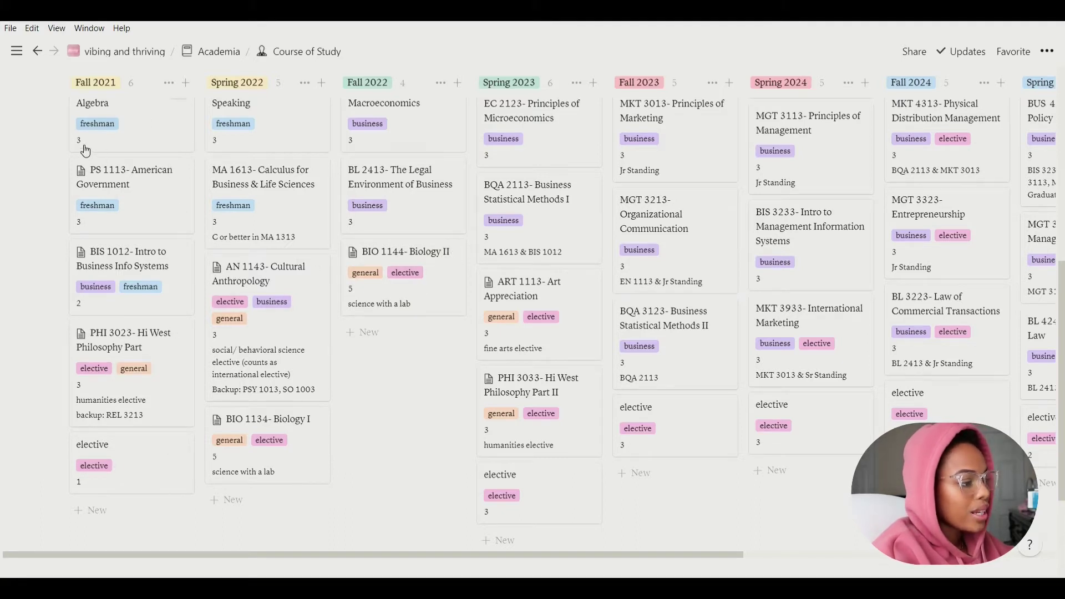
pyautogui.scroll(4, 111, 149)
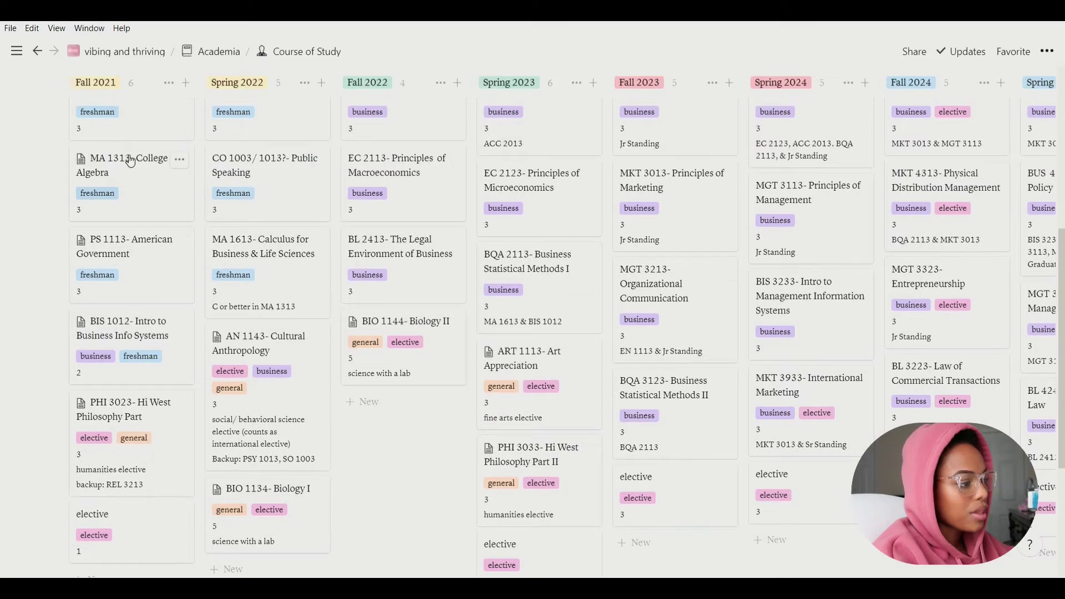
# Step: Open the EN 1103- English Comp I card in the Fall 2021 column, read its prerequisite and description, and close it
pyautogui.scroll(2, 131, 151)
pyautogui.click(131, 151)
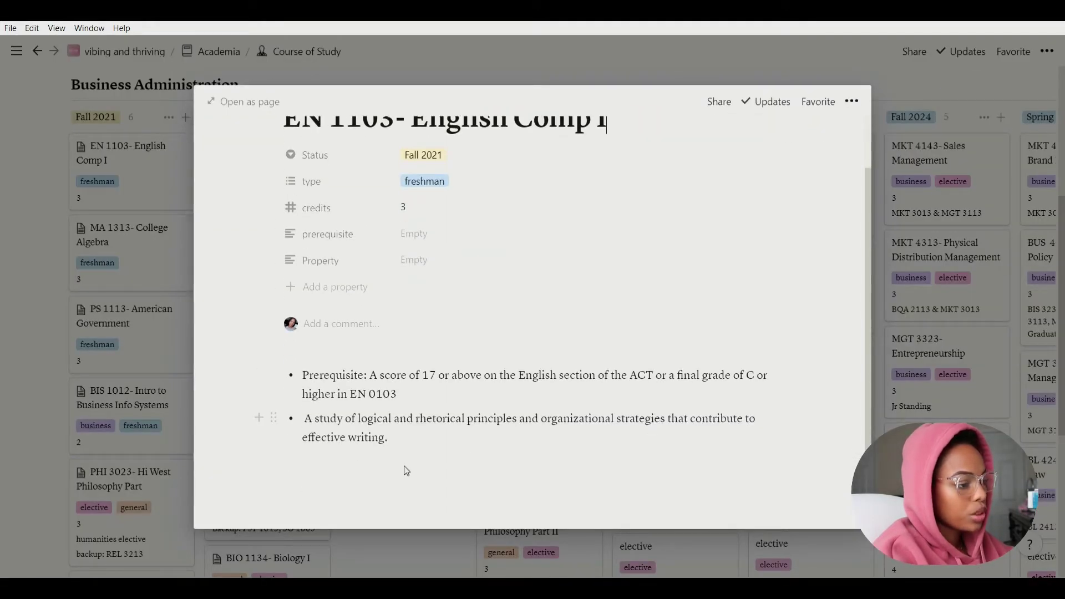
pyautogui.click(157, 359)
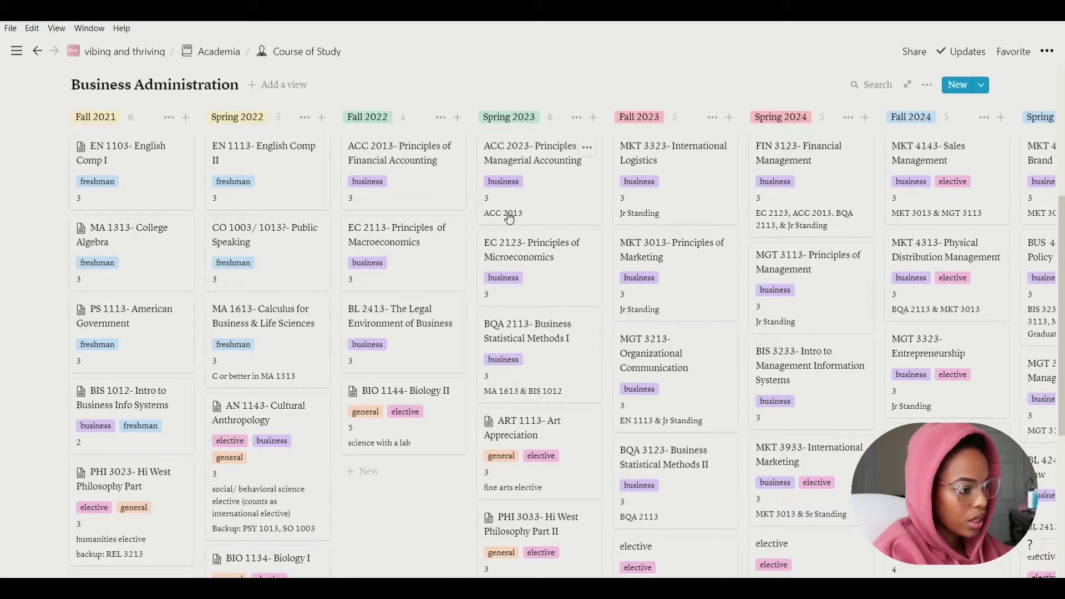
# Step: Review the rest of the Business Administration board across to the Spring 2025 column, including the elective cards ending each semester
pyautogui.scroll(-5, 519, 170)
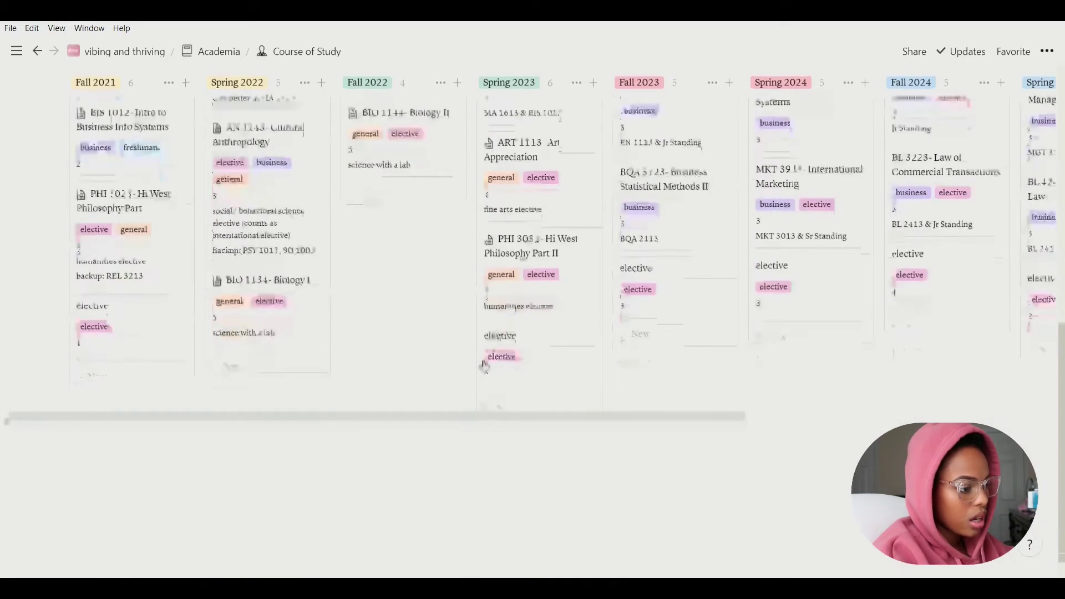
pyautogui.hscroll(2, 610, 437)
pyautogui.hscroll(6, 610, 437)
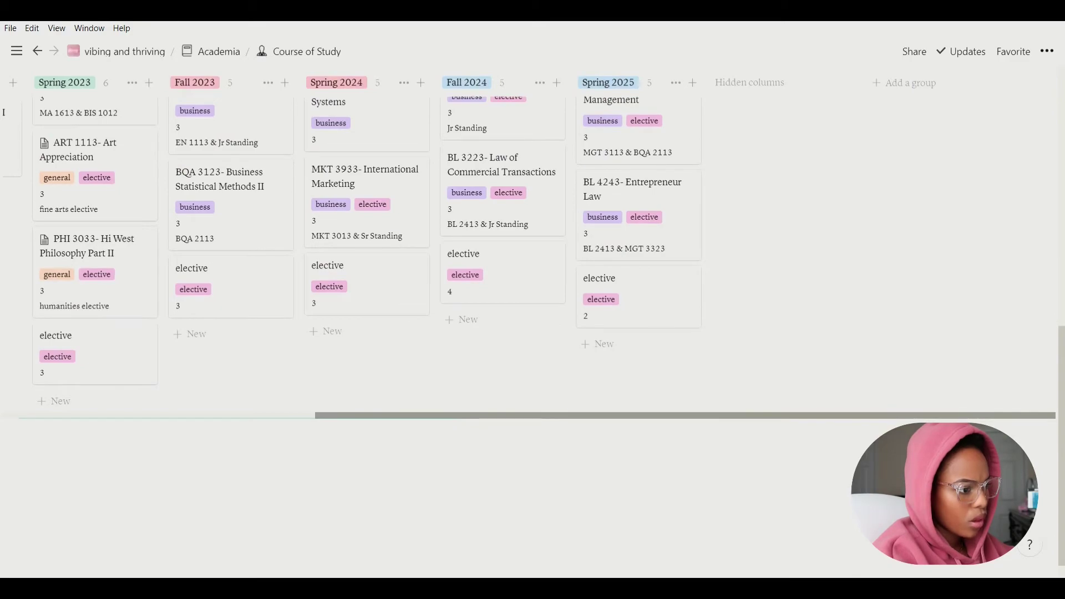
pyautogui.hscroll(-7, 338, 451)
pyautogui.scroll(5, 390, 340)
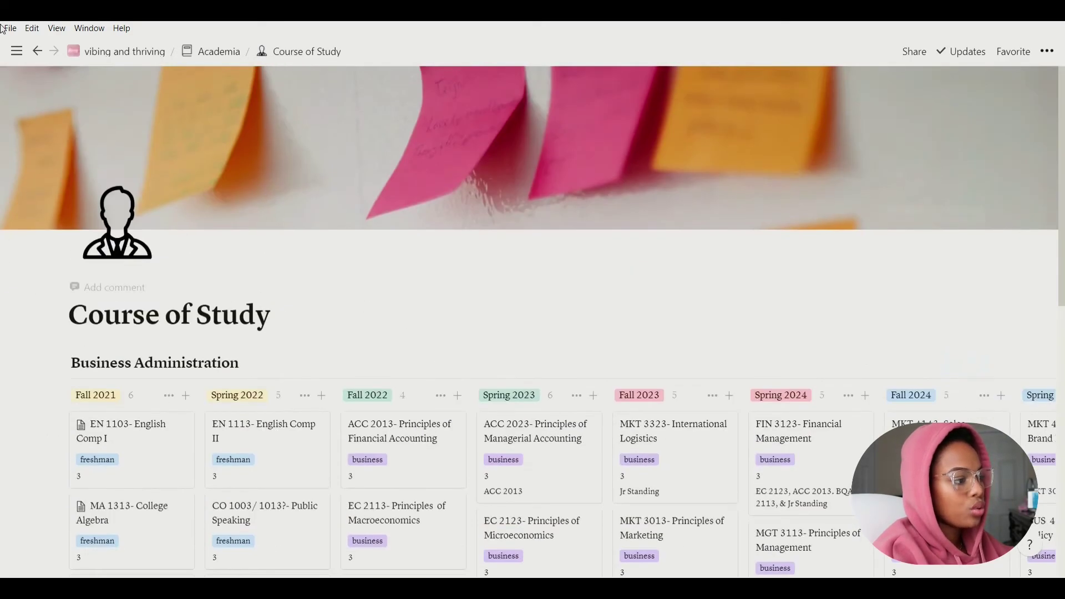
pyautogui.scroll(-6, 433, 310)
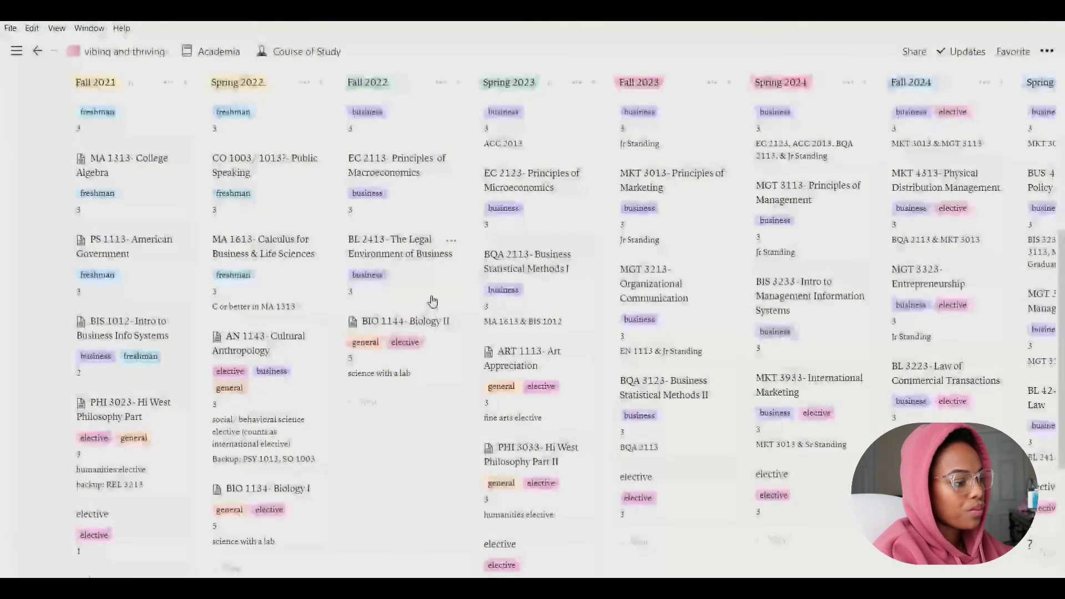
pyautogui.scroll(-3, 432, 301)
pyautogui.scroll(9, 574, 307)
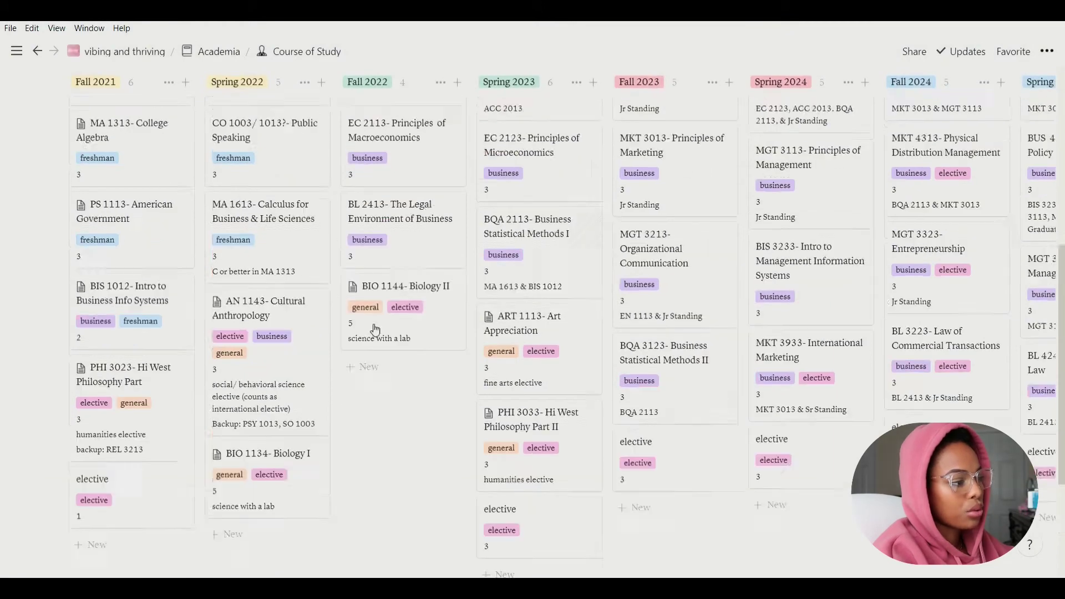
# Step: Go back to the Academia page and open the School Calendar page from its Guide section
pyautogui.click(240, 53)
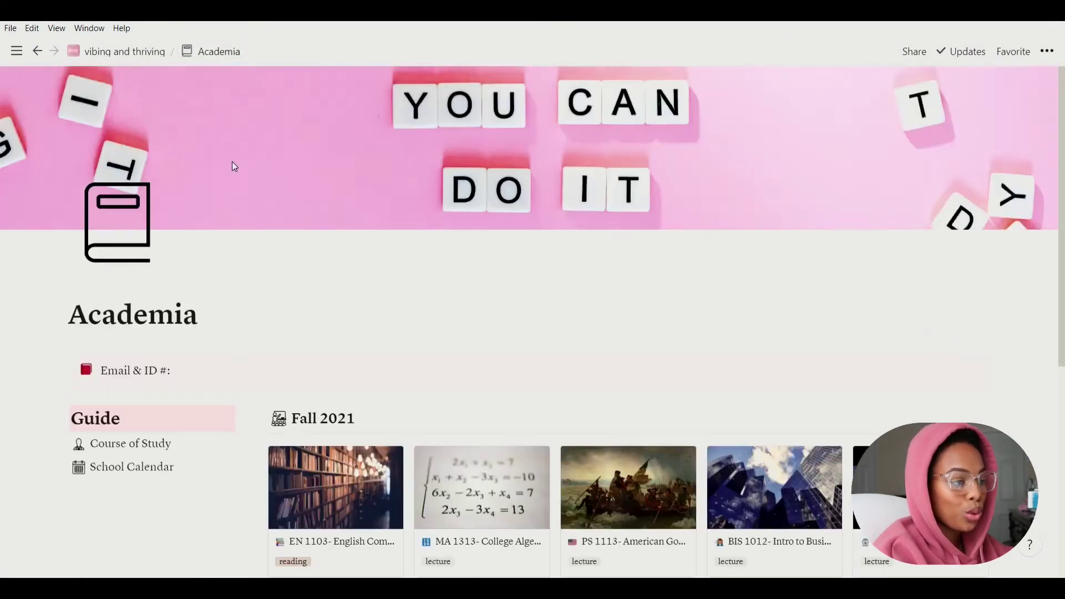
pyautogui.scroll(-1, 225, 354)
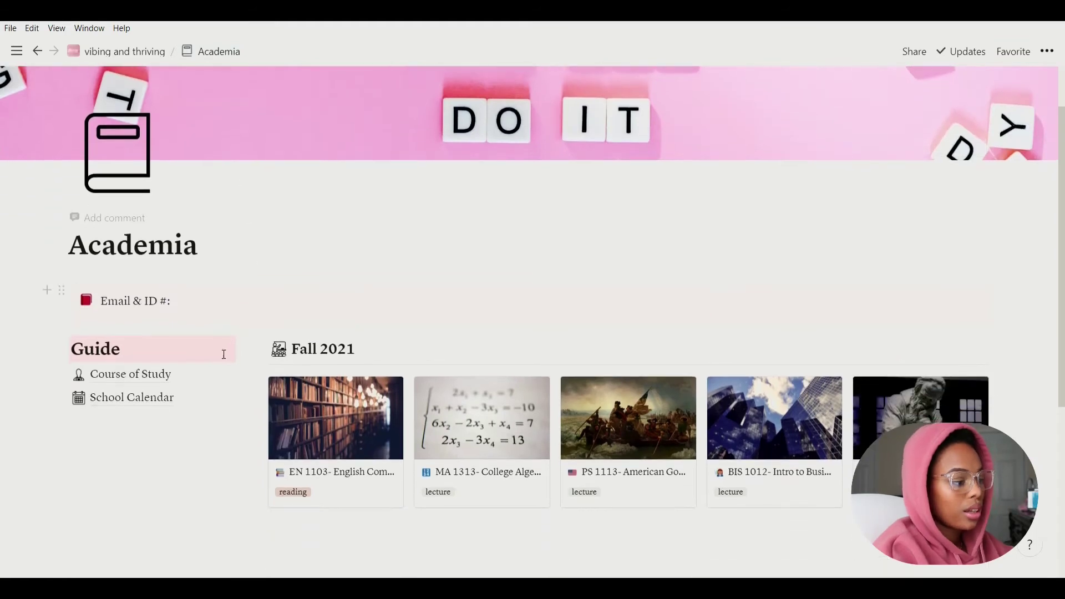
pyautogui.click(156, 406)
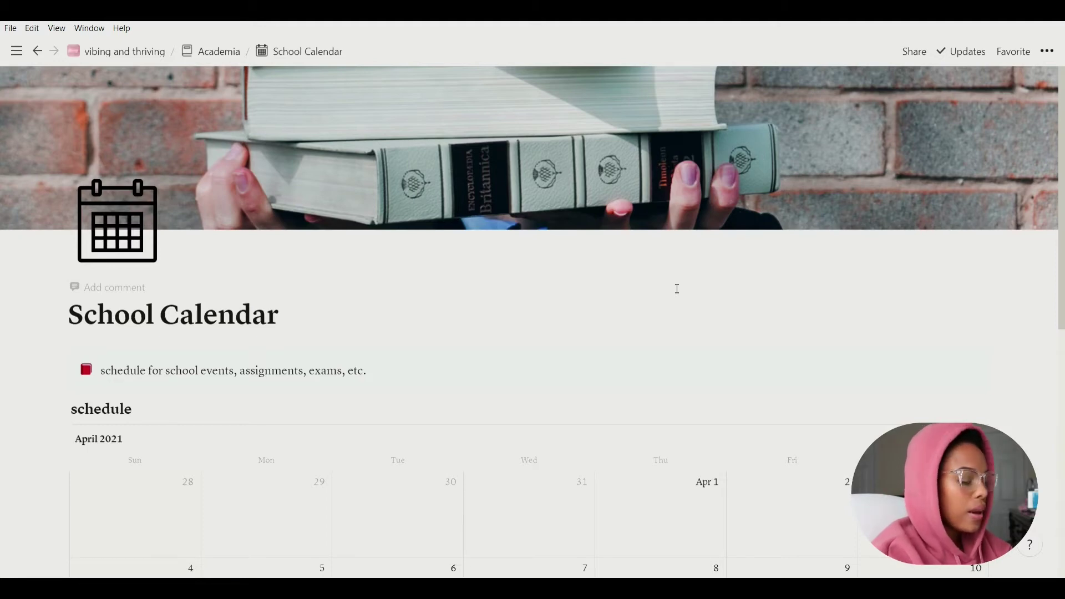
# Step: Create a new entry on April 7, 2021 in the School Calendar's schedule
pyautogui.scroll(-1, 677, 289)
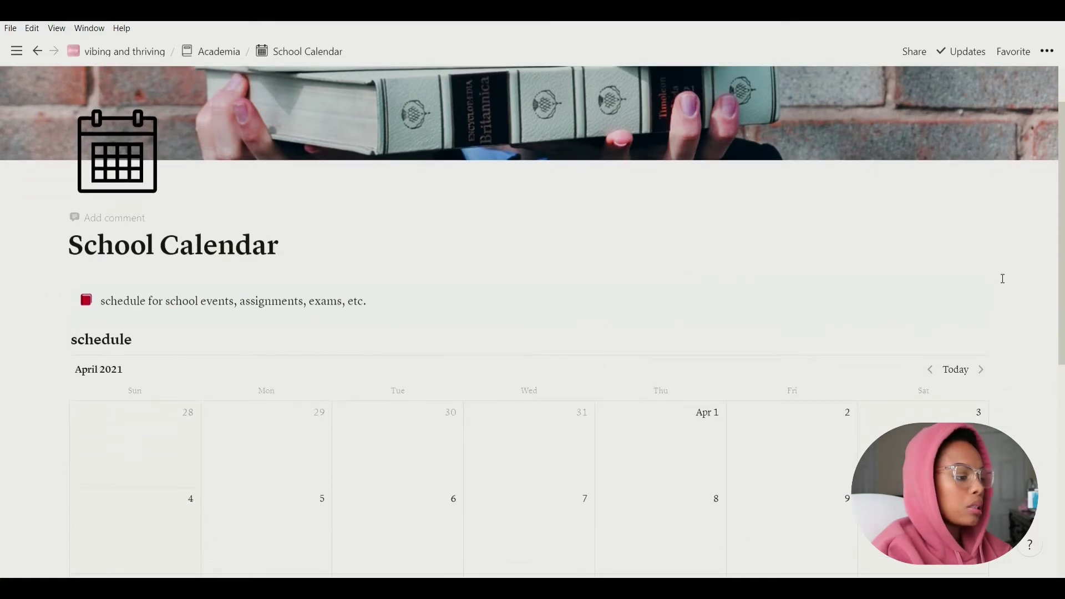
pyautogui.scroll(-2, 1032, 328)
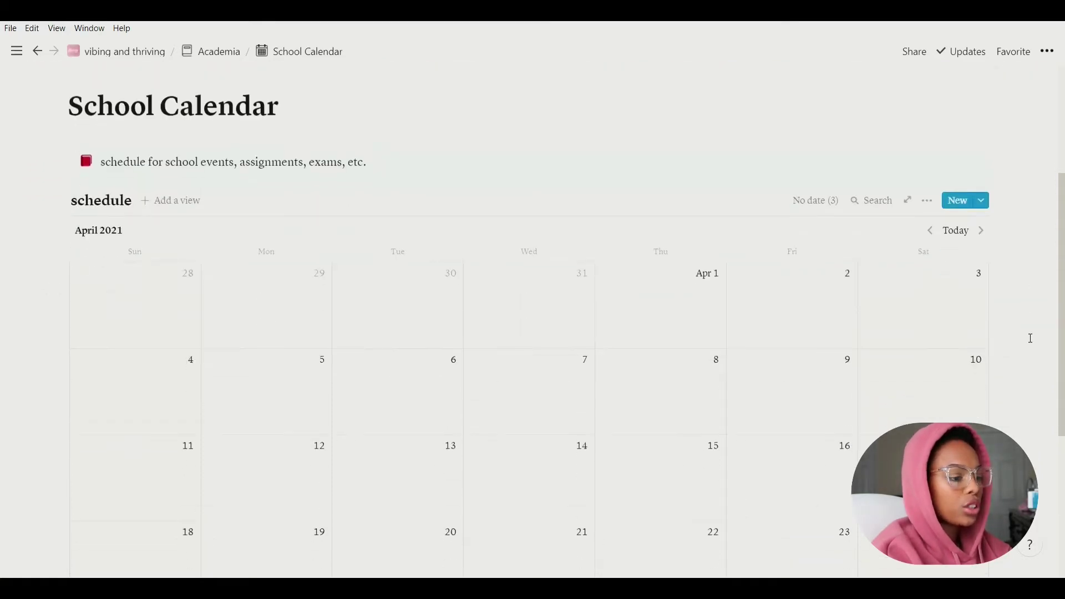
pyautogui.click(479, 368)
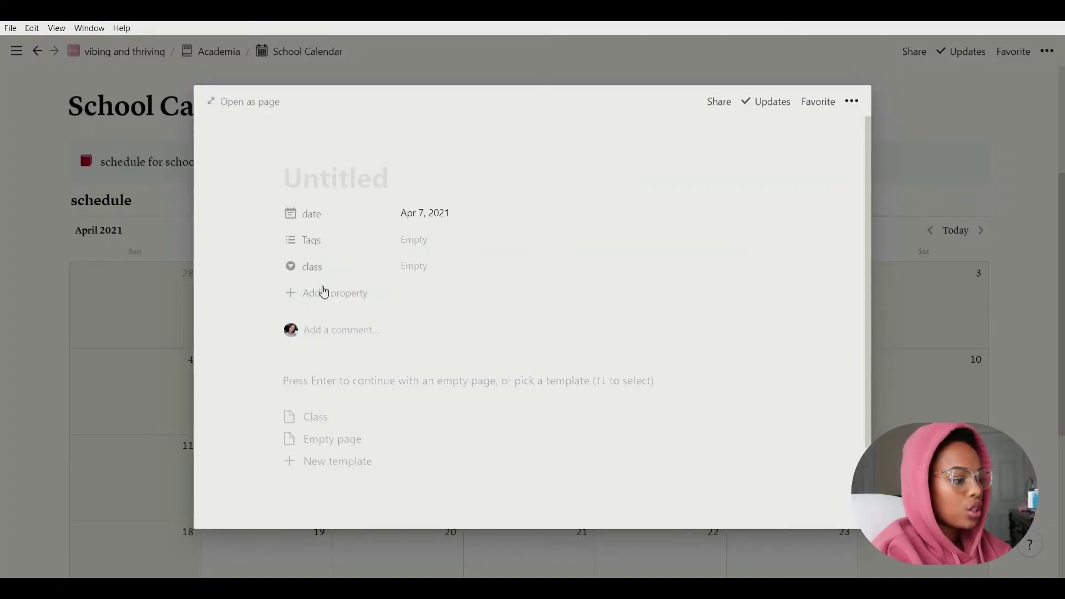
# Step: Add a URL property named "zoom link" to the new calendar entry and close the entry
pyautogui.click(323, 293)
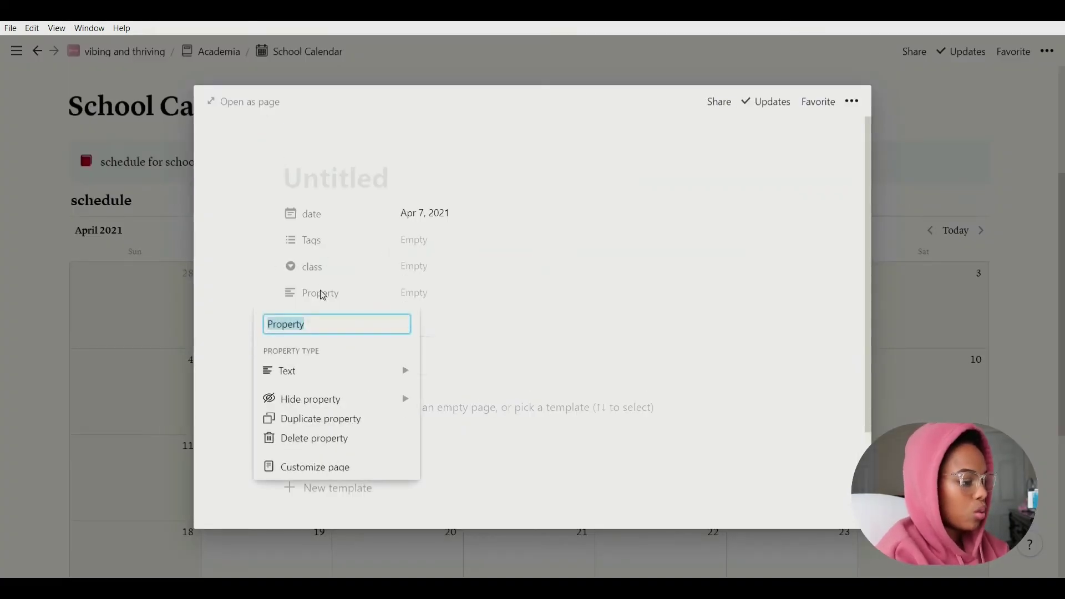
pyautogui.write('zoom link')
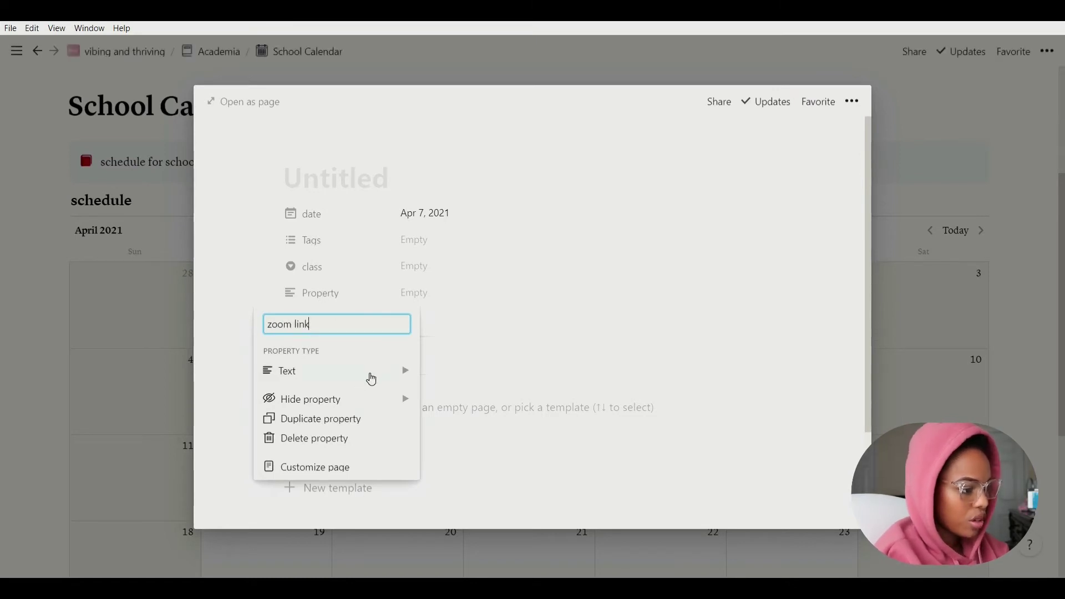
pyautogui.moveTo(369, 376)
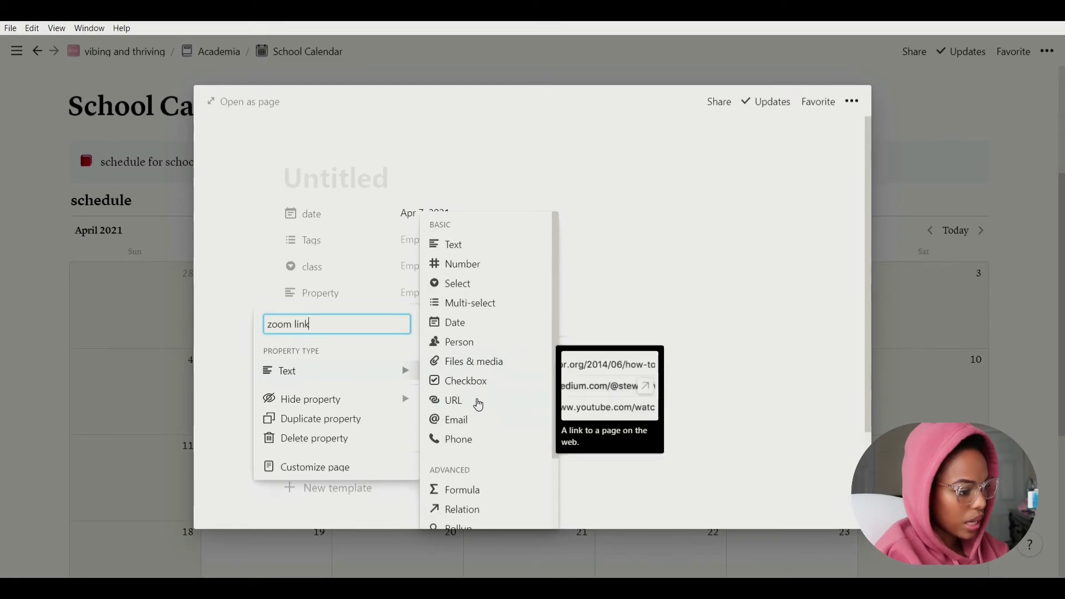
pyautogui.click(479, 404)
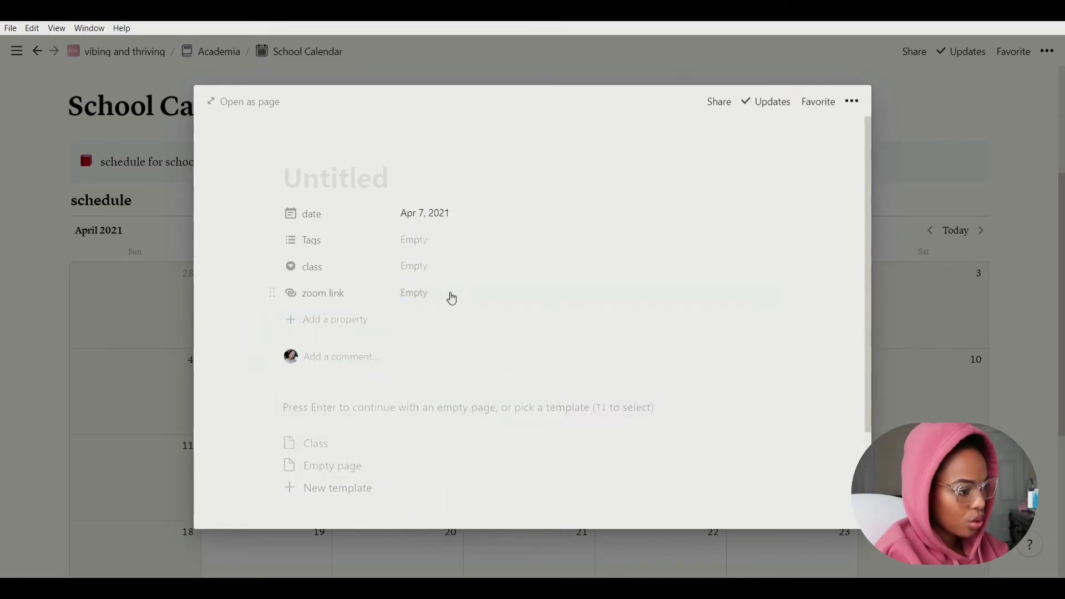
pyautogui.click(998, 301)
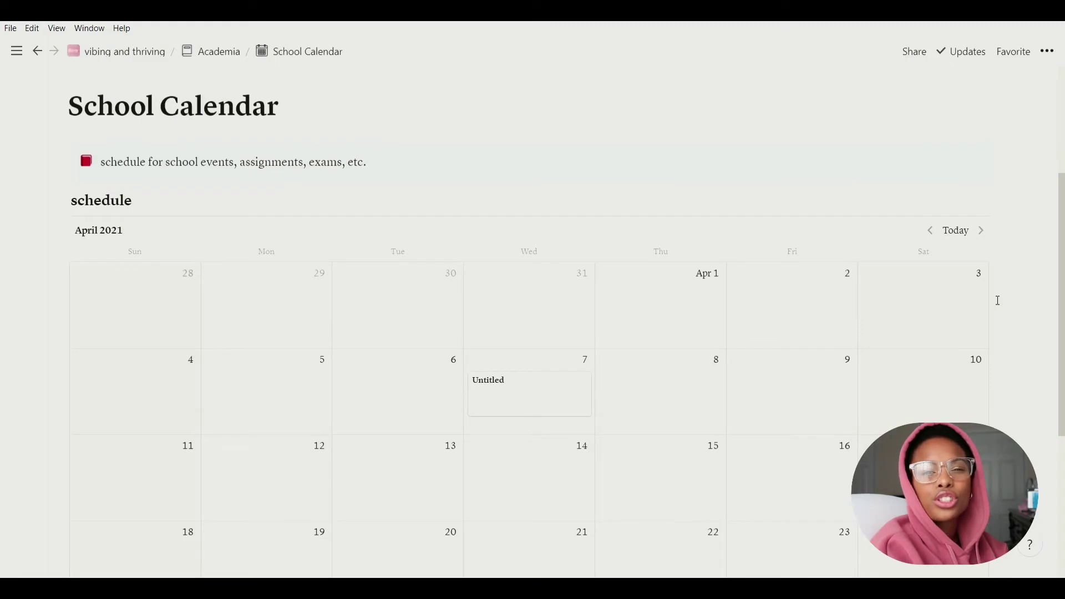
# Step: Go back to the Academia page, look over its contents, and return to the main dashboard
pyautogui.click(556, 397)
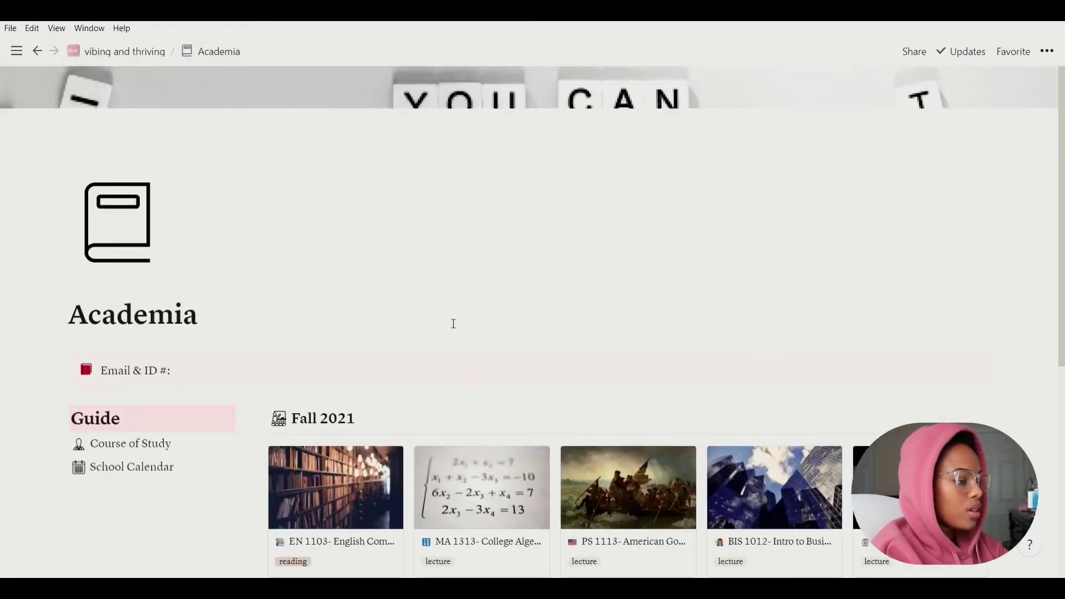
pyautogui.scroll(-6, 454, 324)
pyautogui.scroll(7, 516, 235)
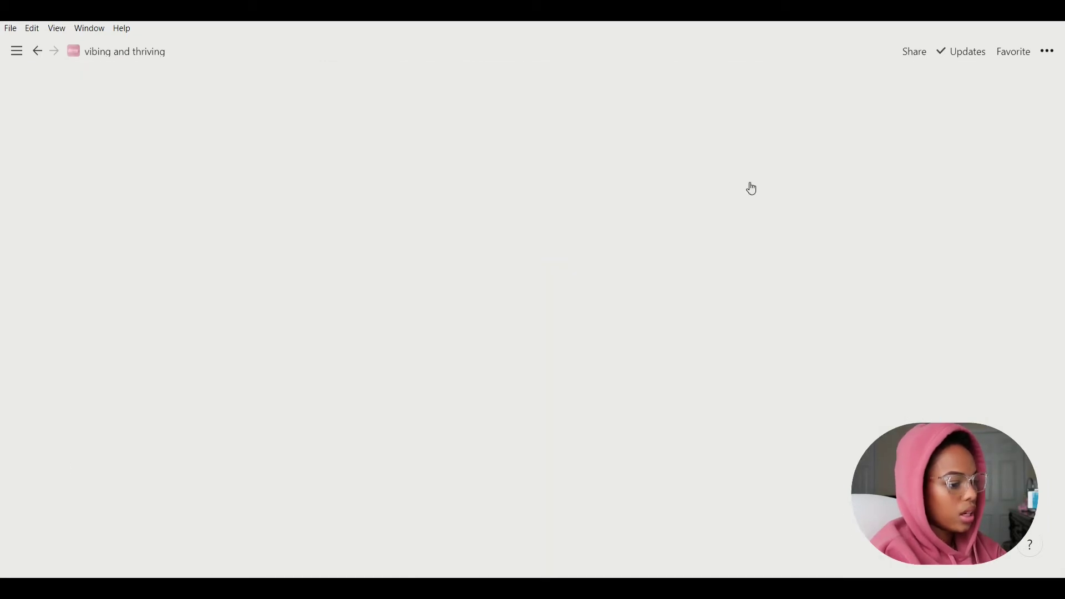
# Step: Open the Scholarships page from the dashboard's school section and review the Scholarships & Awards table
pyautogui.scroll(-9, 835, 335)
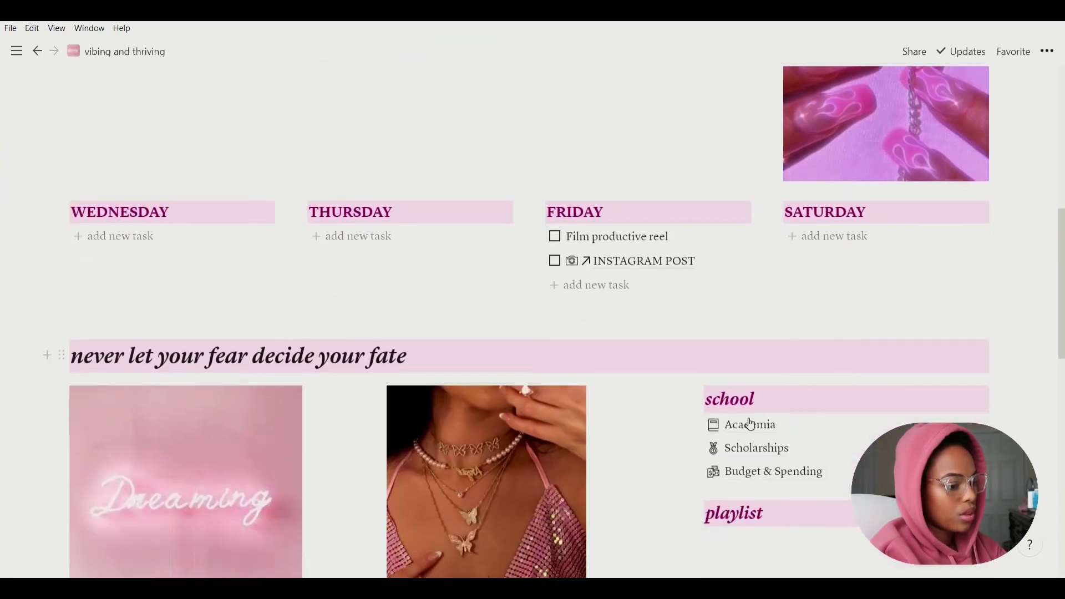
pyautogui.click(751, 448)
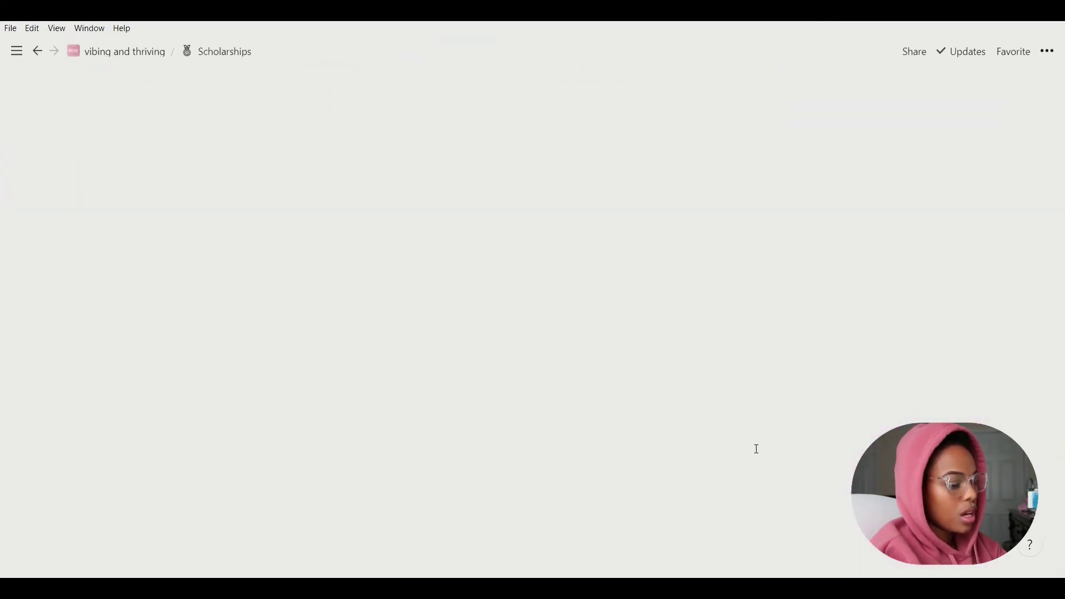
pyautogui.scroll(-3, 750, 448)
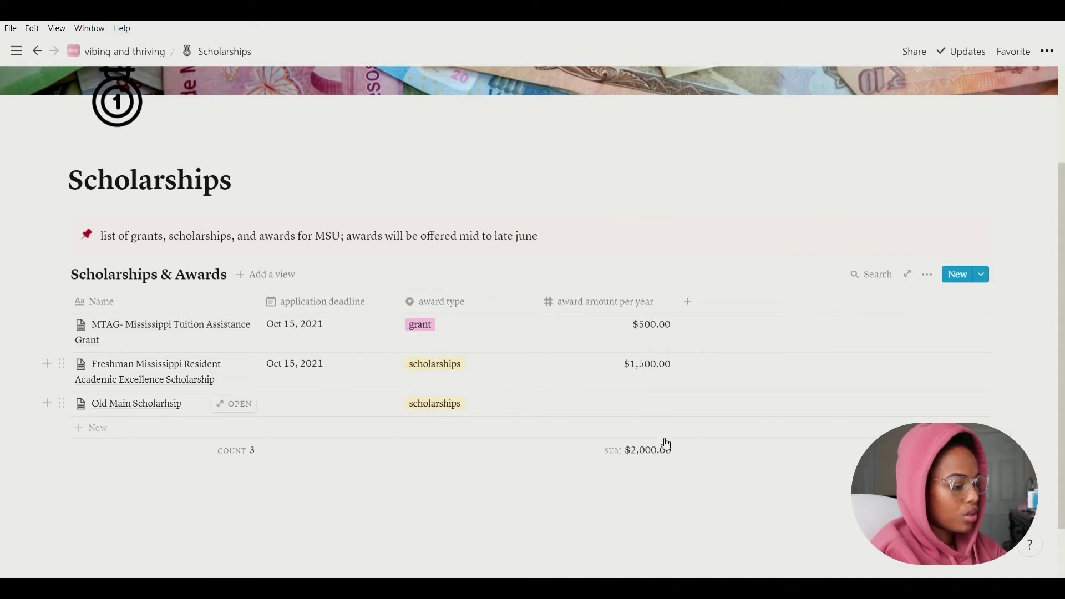
# Step: Return to the dashboard, open the Budget & Spending page from the school section, and review its Expenses table
pyautogui.hotkey('ctrl', '[')
pyautogui.scroll(-8, 908, 385)
pyautogui.scroll(-4, 868, 378)
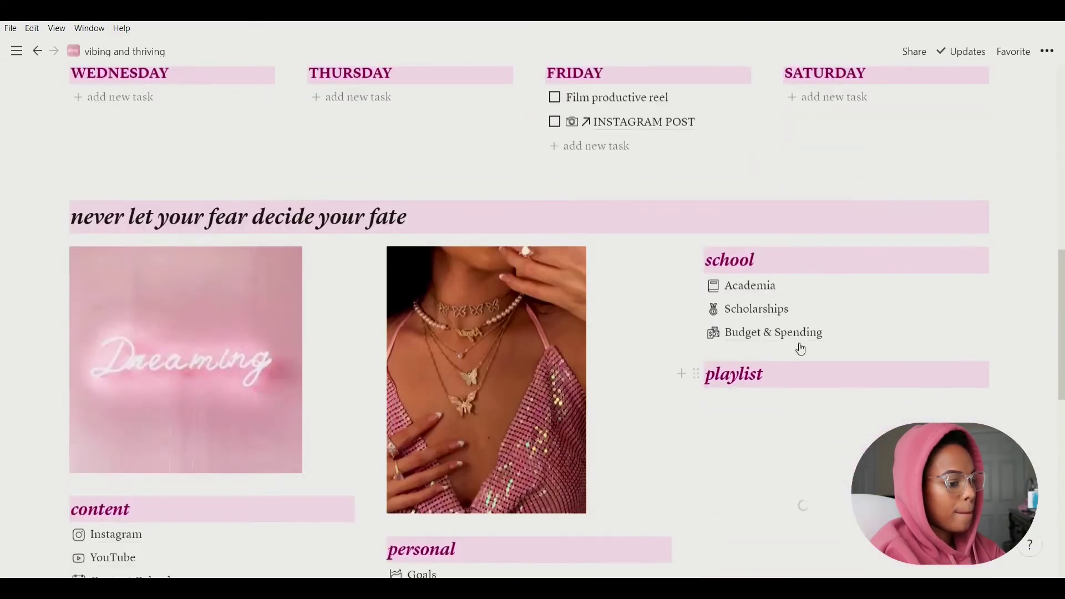
pyautogui.click(799, 343)
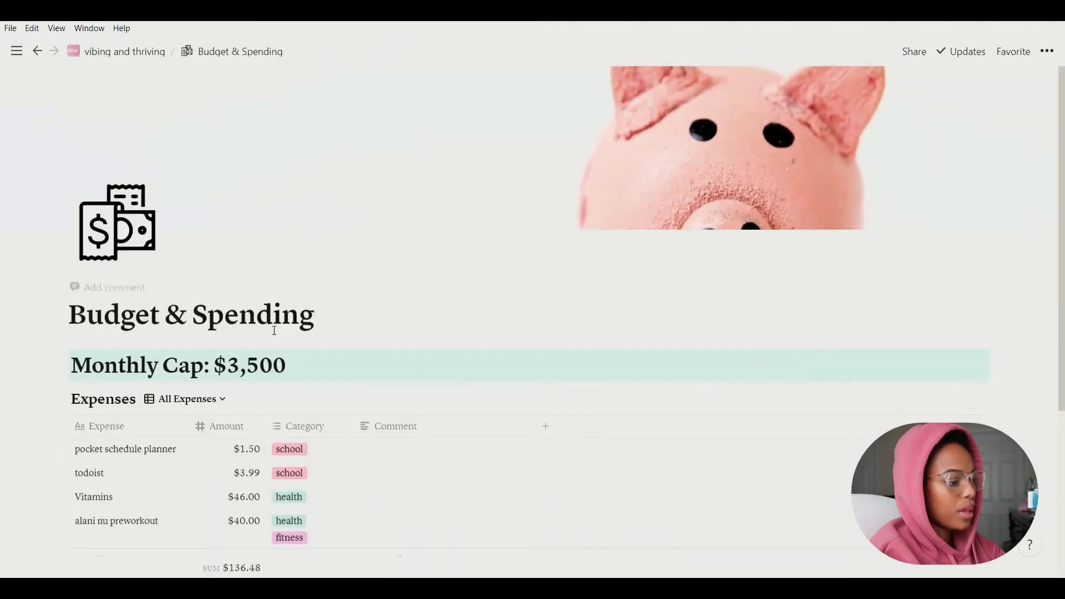
pyautogui.scroll(-5, 280, 465)
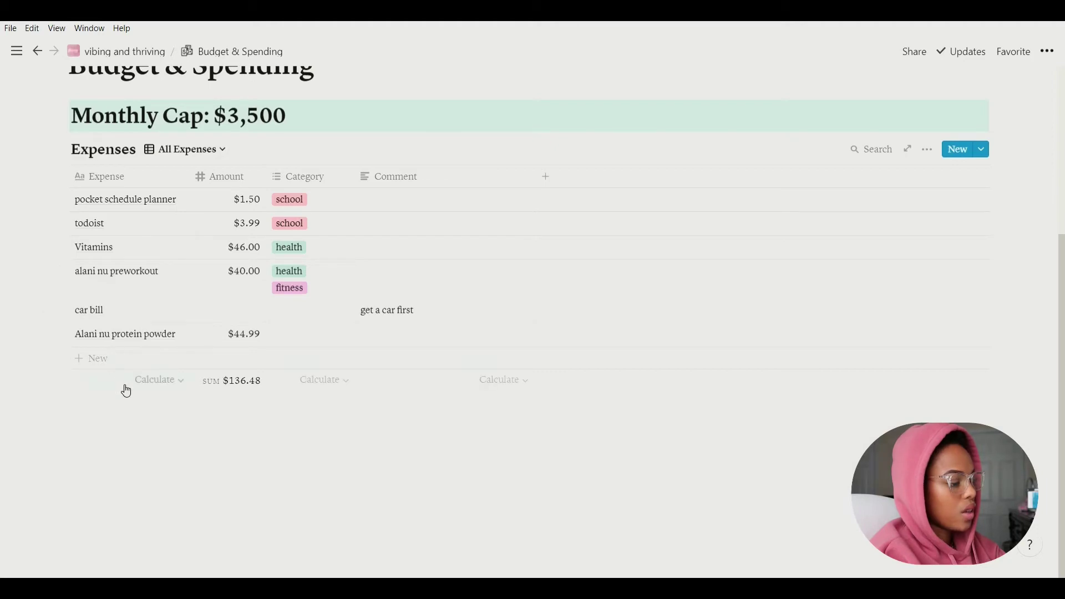
# Step: Return to the dashboard and open the Instagram page from the content section to view its POST IDEAS gallery
pyautogui.hotkey('ctrl', '[')
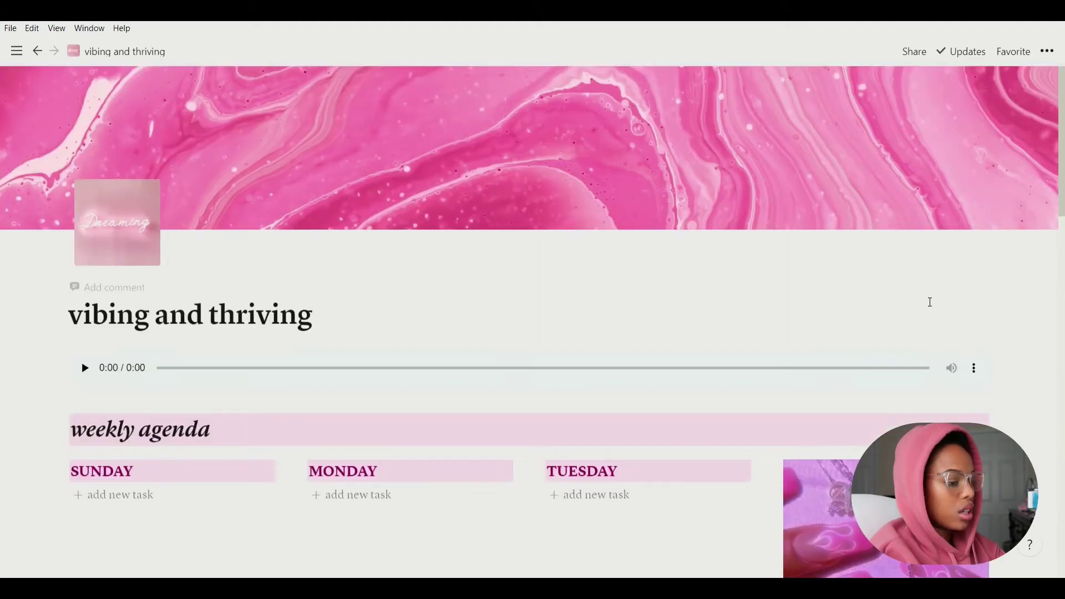
pyautogui.scroll(-8, 937, 261)
pyautogui.scroll(-7, 787, 289)
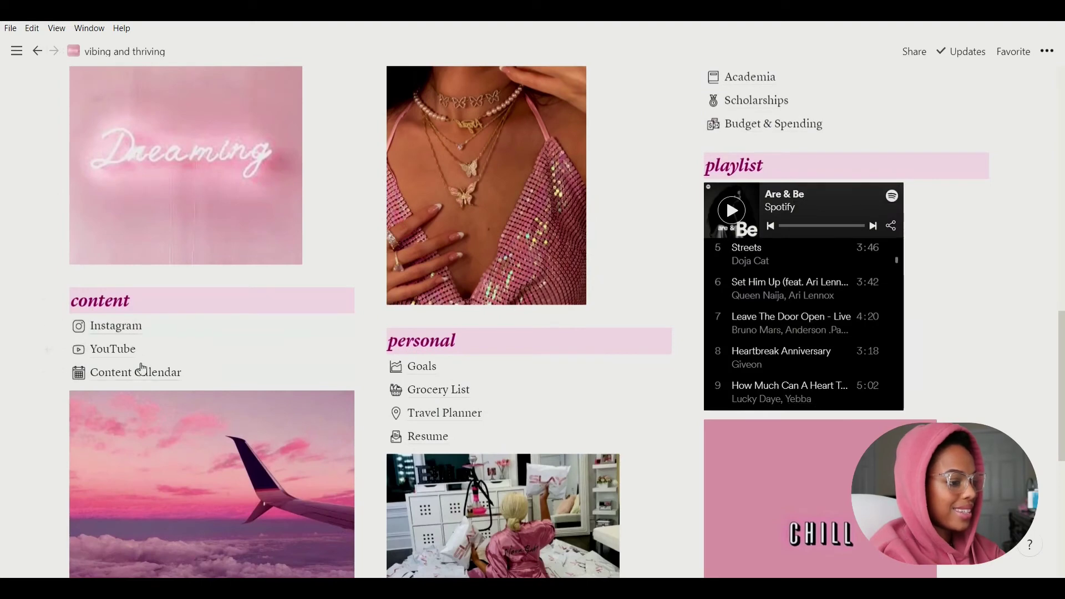
pyautogui.scroll(-3, 379, 258)
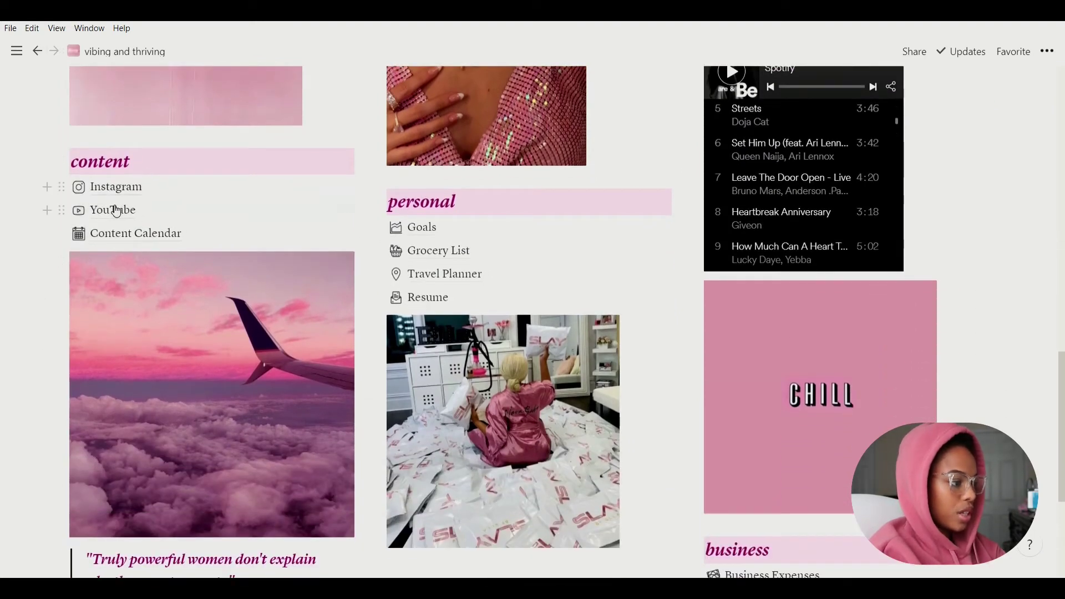
pyautogui.click(117, 187)
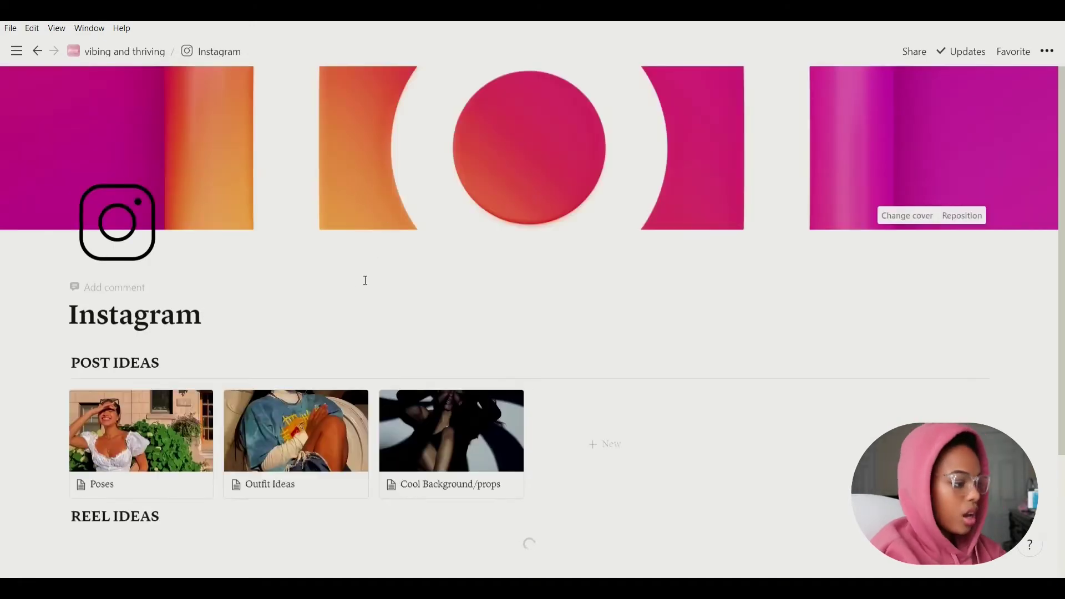
pyautogui.scroll(-2, 188, 307)
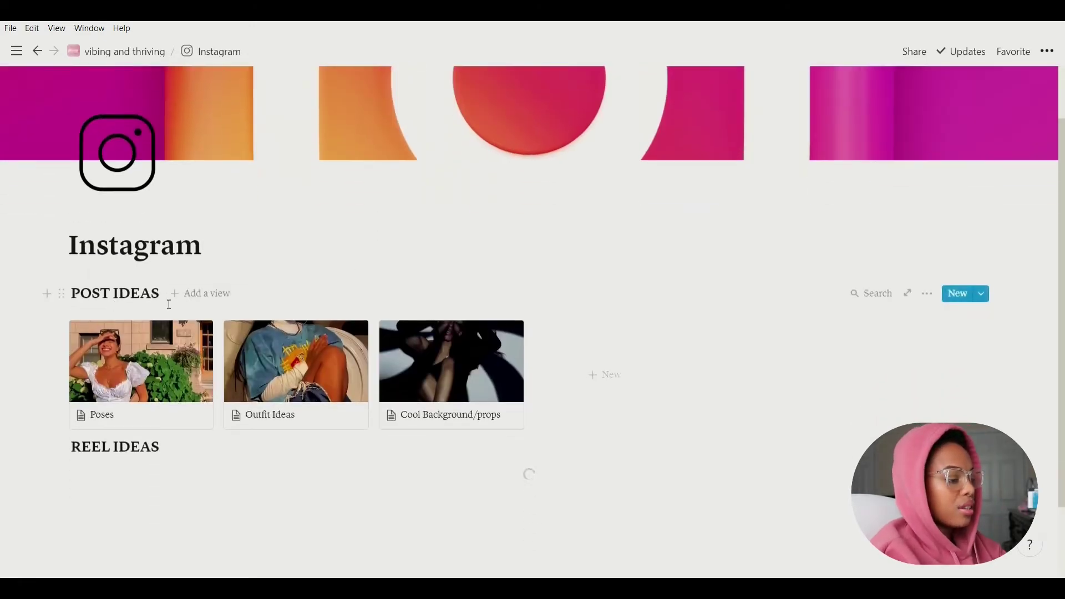
pyautogui.scroll(-2, 169, 304)
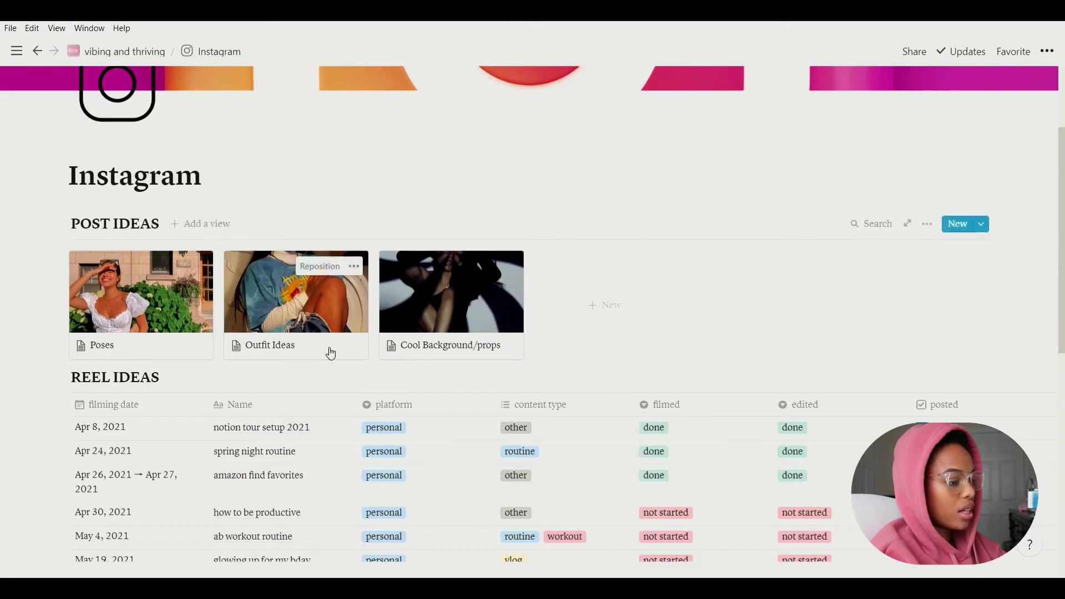
# Step: Open the Poses card from POST IDEAS as a full page and look through its reference photos
pyautogui.click(128, 286)
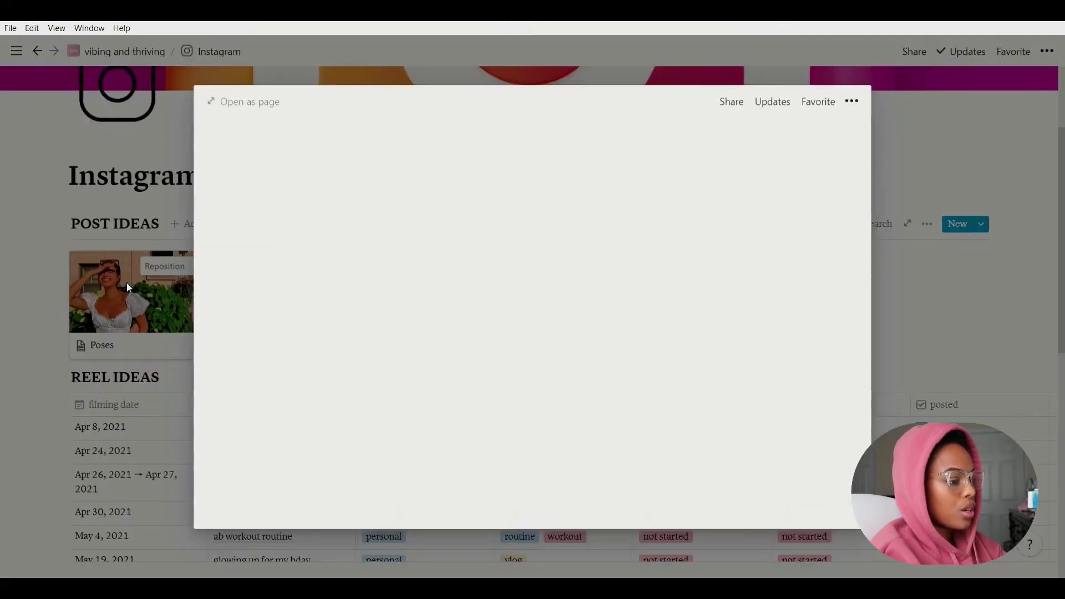
pyautogui.scroll(-2, 477, 219)
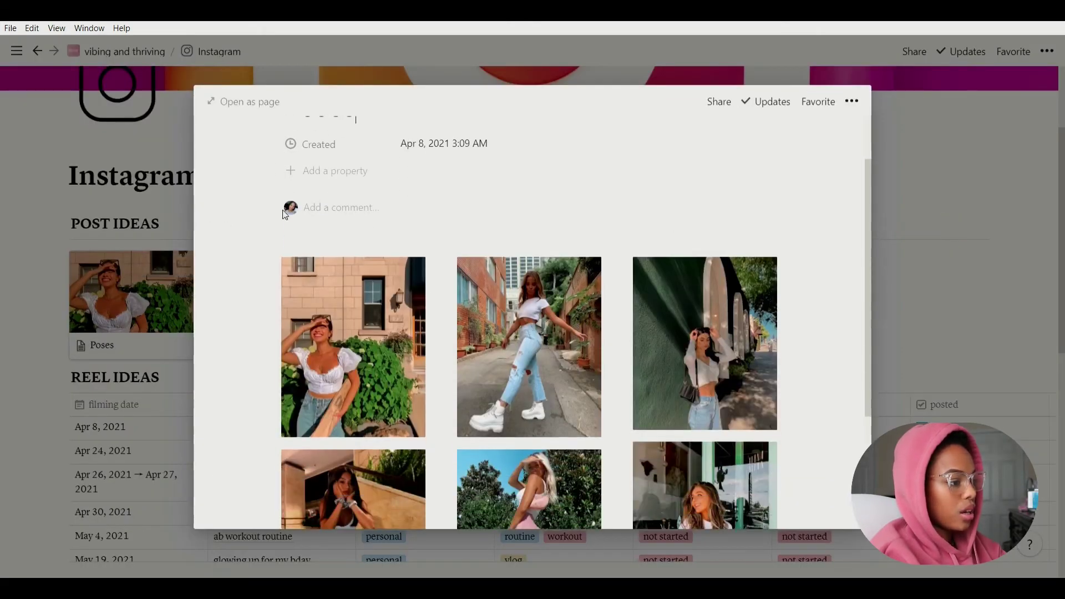
pyautogui.click(234, 105)
pyautogui.scroll(-4, 435, 200)
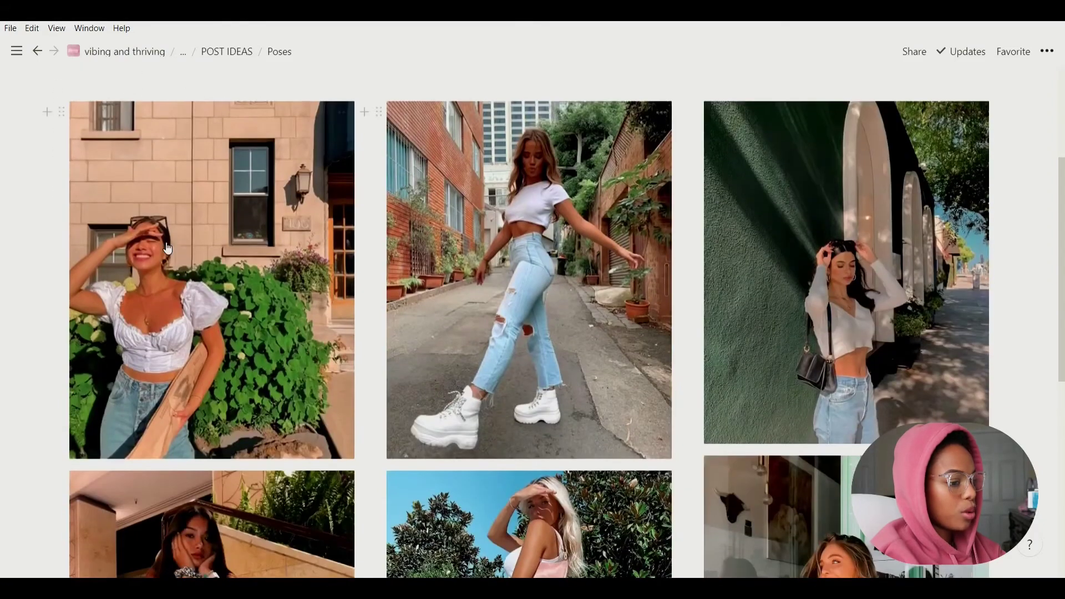
pyautogui.scroll(-6, 749, 311)
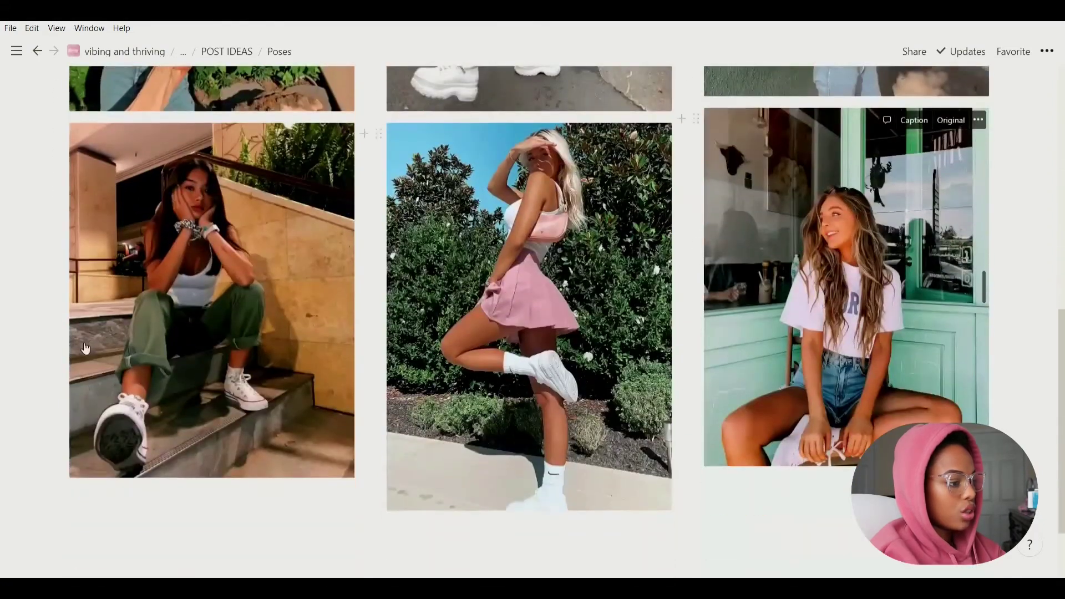
pyautogui.scroll(8, 527, 278)
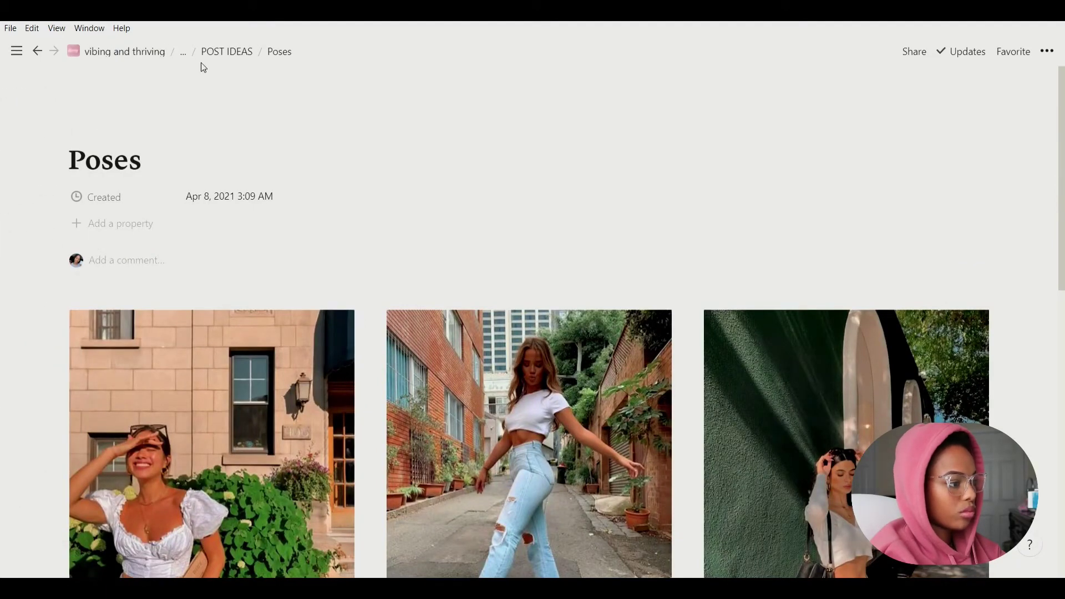
# Step: Go to the POST IDEAS page, open the Outfit Ideas card, look through its photos, and close it
pyautogui.click(216, 53)
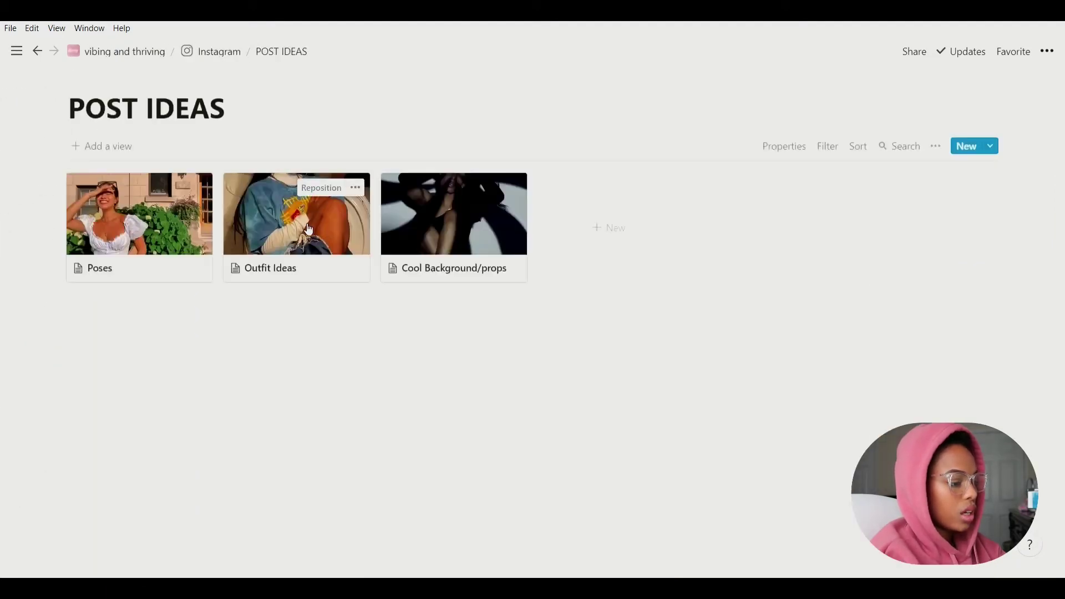
pyautogui.click(308, 230)
pyautogui.scroll(-5, 625, 300)
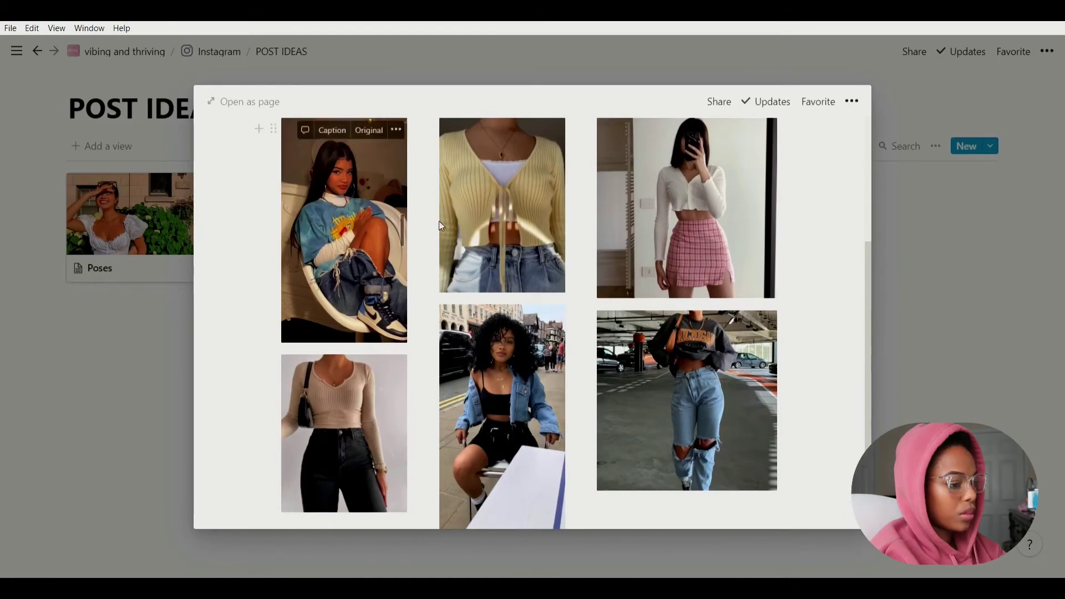
pyautogui.scroll(5, 469, 224)
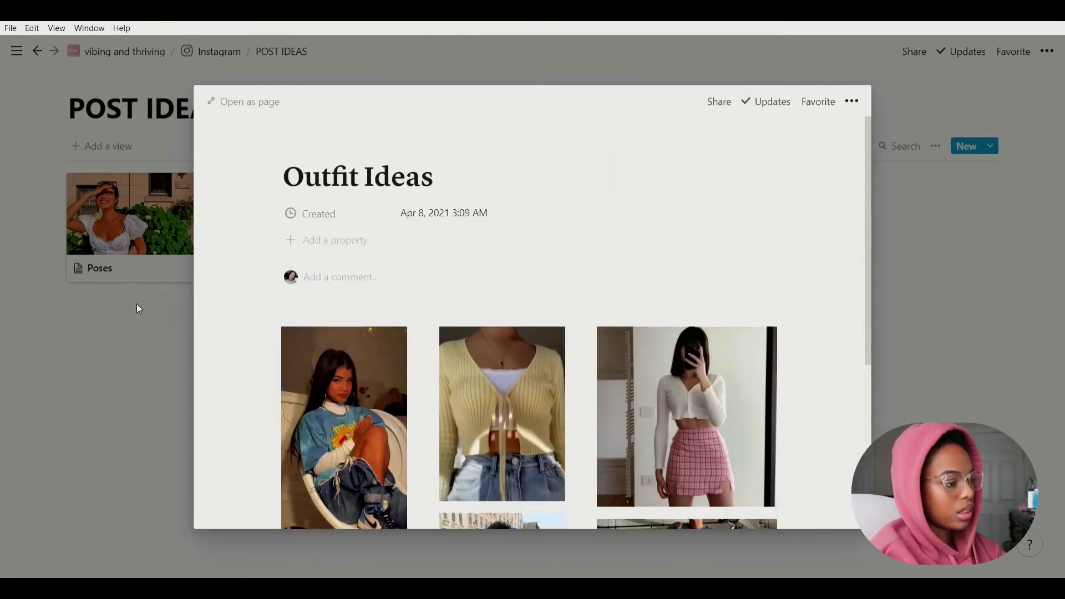
pyautogui.click(138, 309)
# Step: Open the Cool Background/props card, look through its inspiration photos, and close it
pyautogui.click(502, 235)
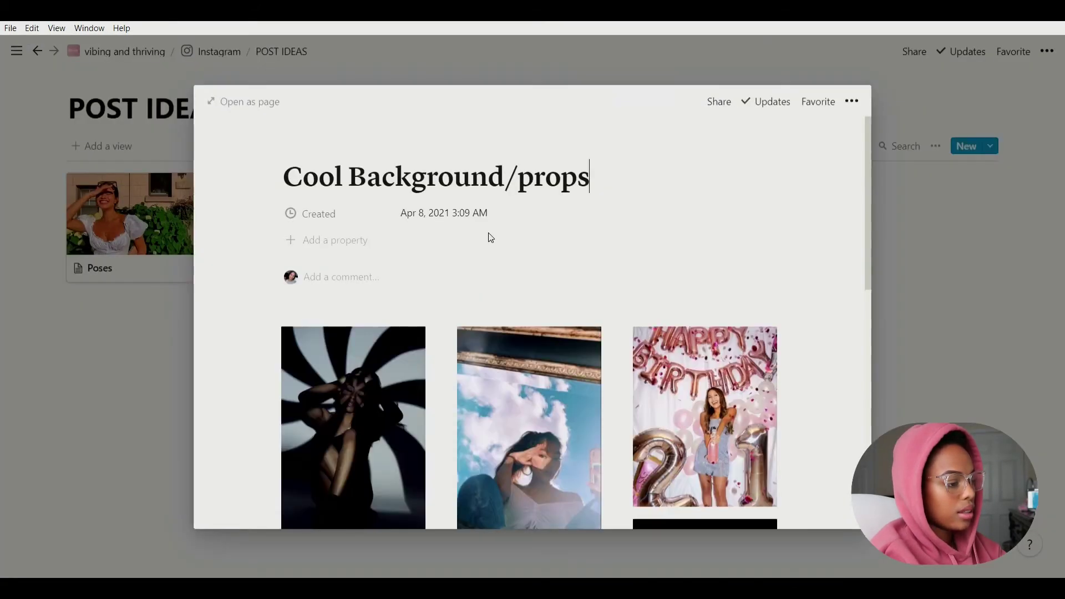
pyautogui.scroll(-8, 492, 241)
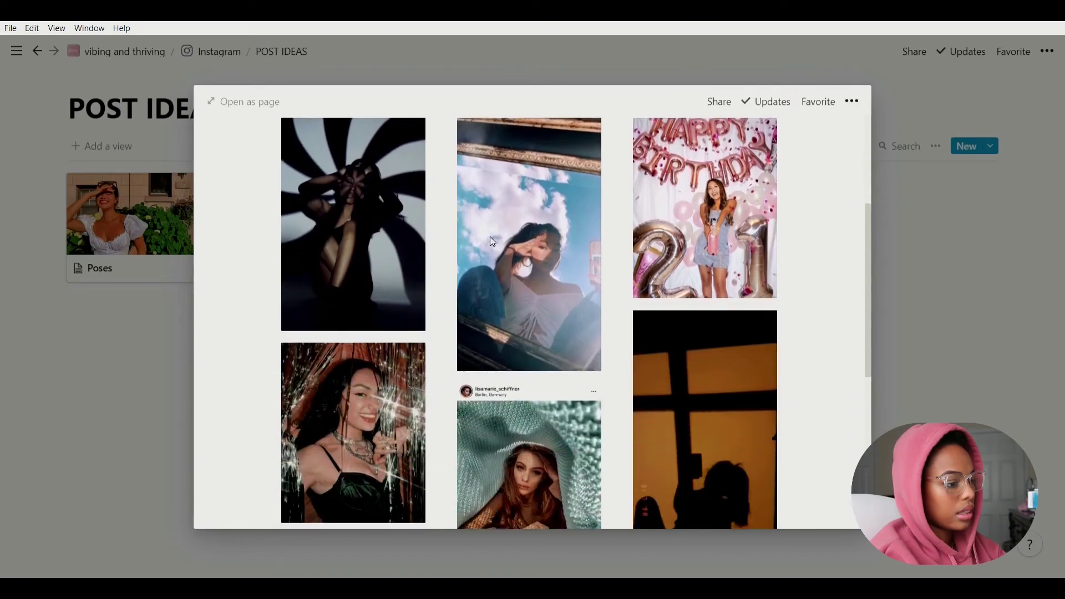
pyautogui.scroll(-3, 492, 241)
pyautogui.scroll(10, 491, 238)
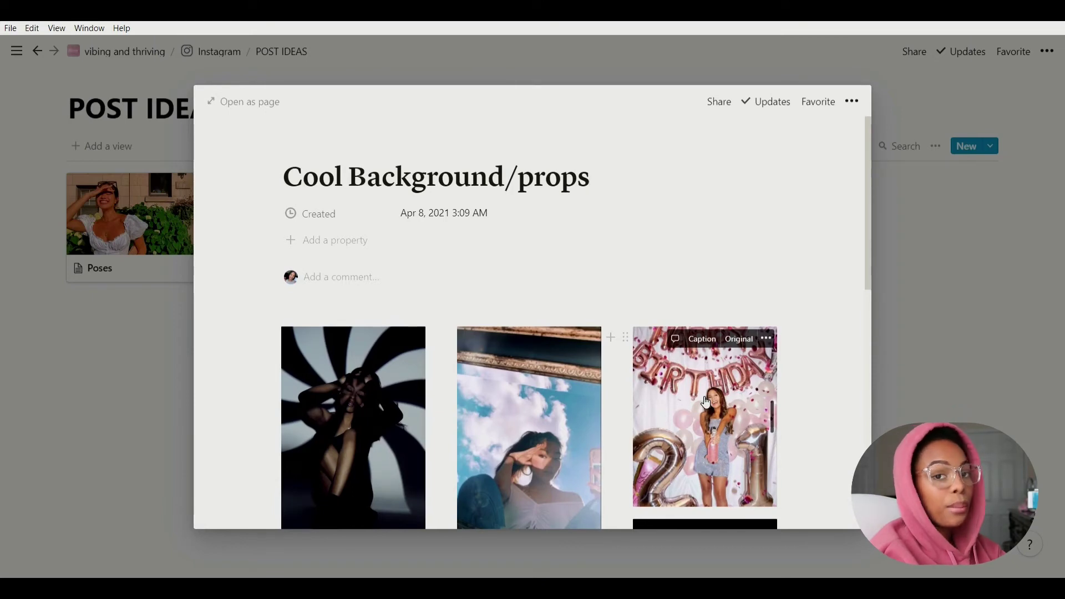
pyautogui.click(147, 358)
# Step: Return to the Instagram page and review the REEL IDEAS table's dates, platforms, content types and progress columns
pyautogui.click(222, 51)
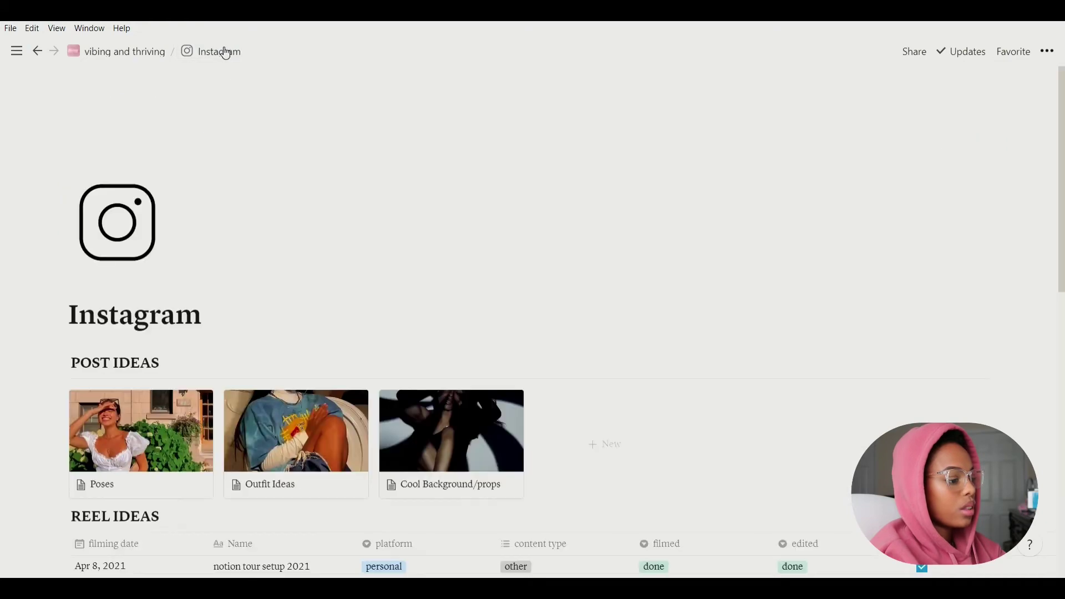
pyautogui.scroll(-7, 409, 222)
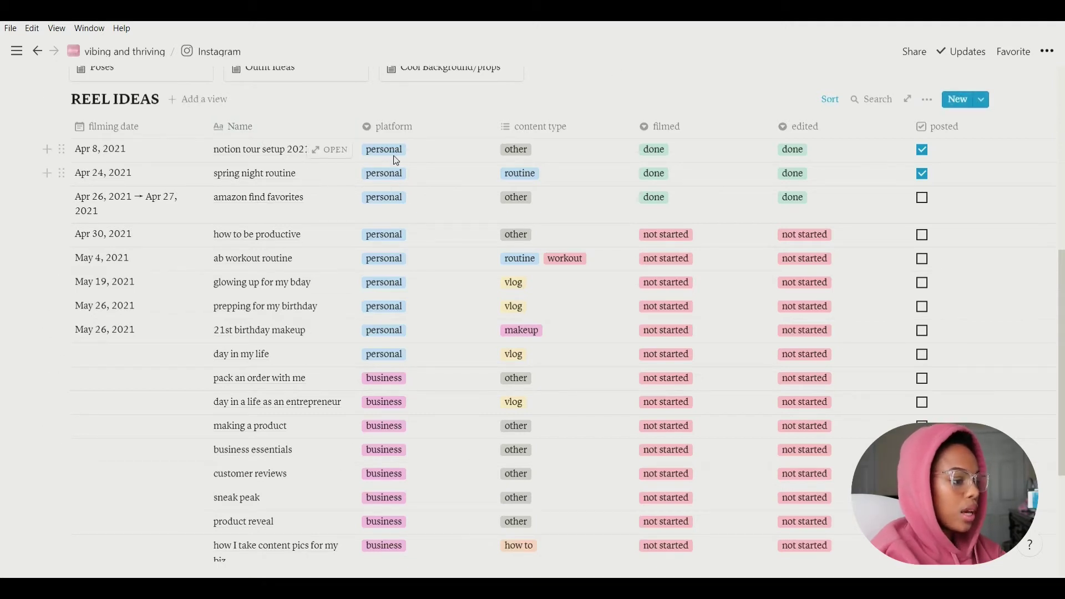
# Step: Look through the REEL IDEAS rows, open the "amazon find favorites" entry to view its properties, and close it
pyautogui.scroll(-5, 402, 163)
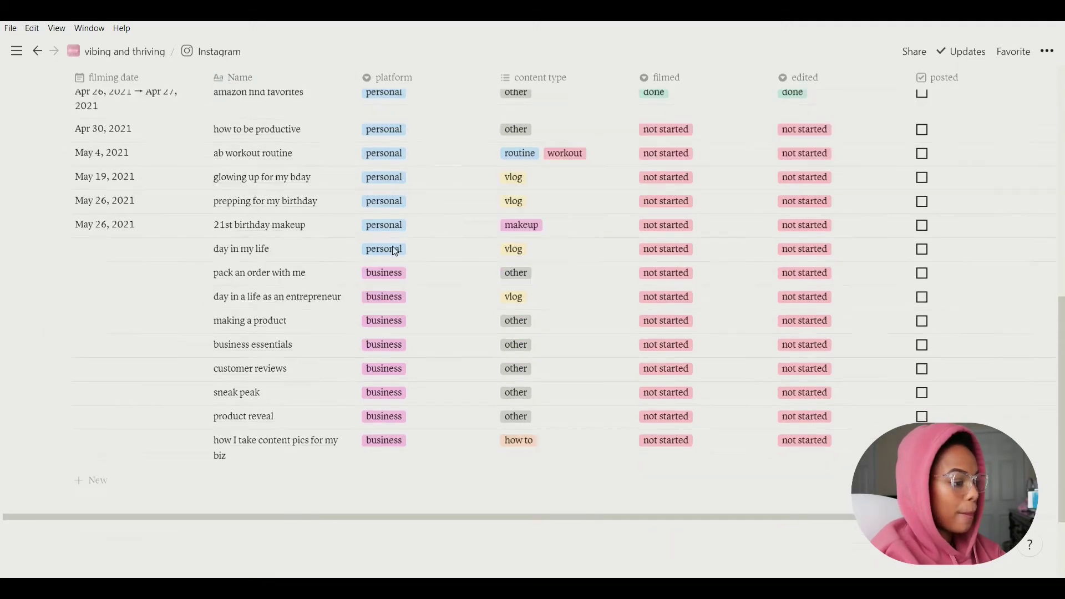
pyautogui.scroll(7, 409, 289)
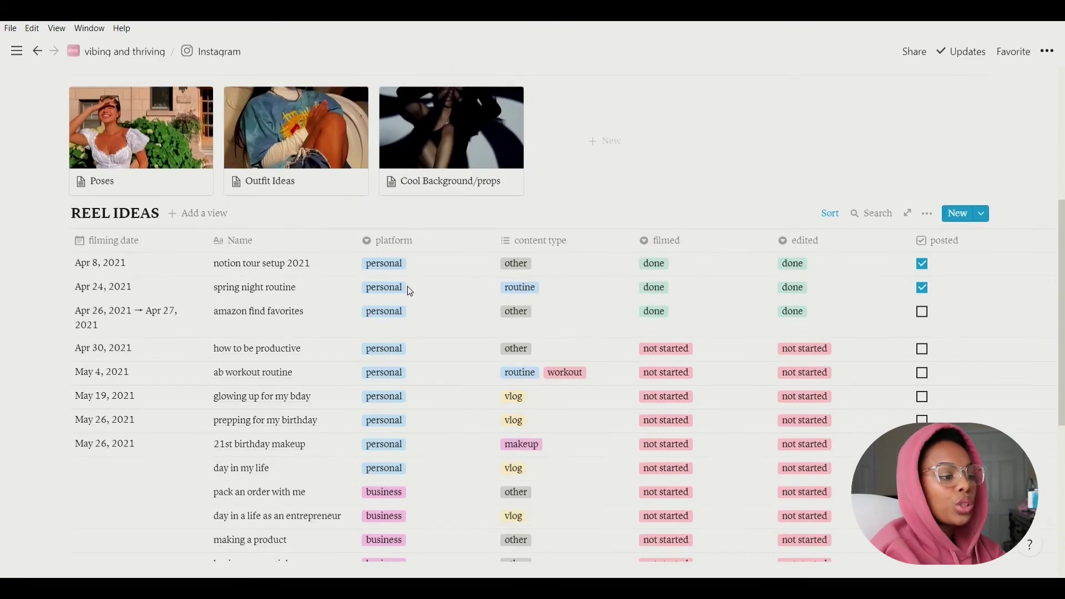
pyautogui.scroll(-2, 410, 291)
pyautogui.scroll(-1, 410, 291)
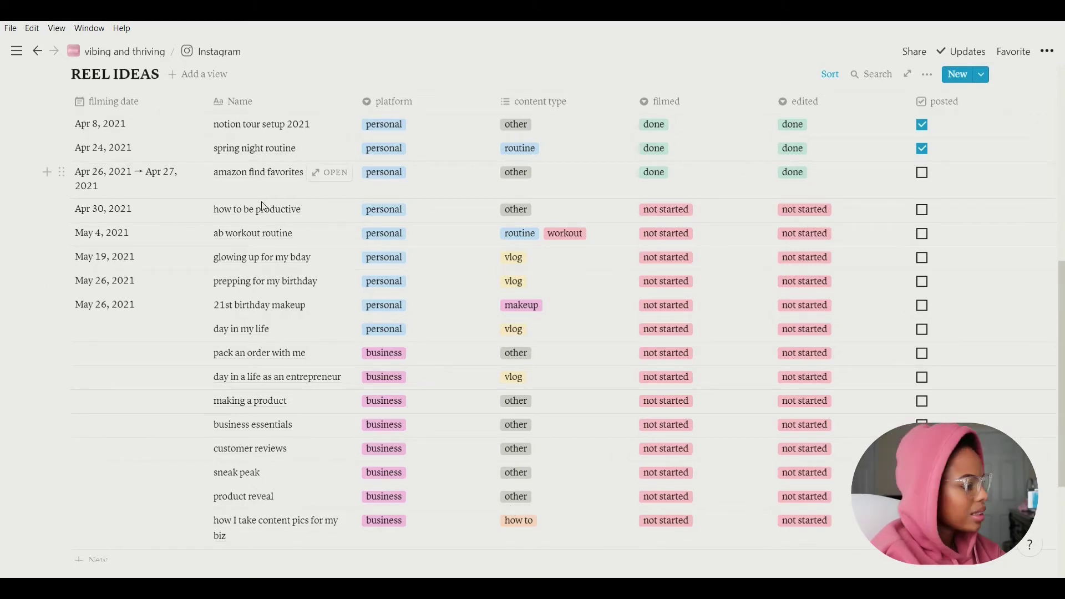
pyautogui.click(331, 176)
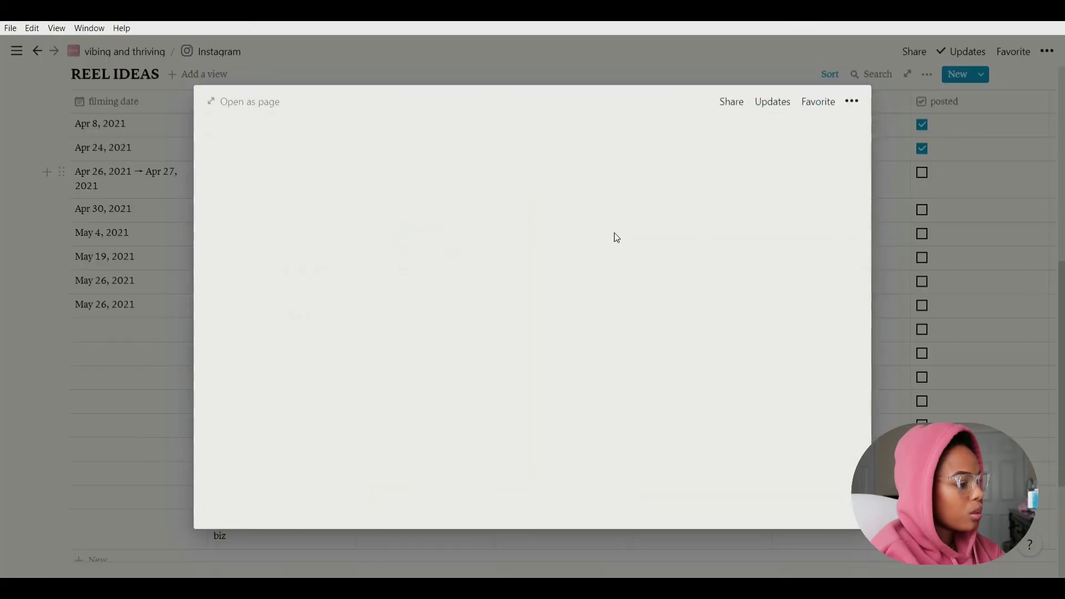
pyautogui.scroll(-2, 265, 360)
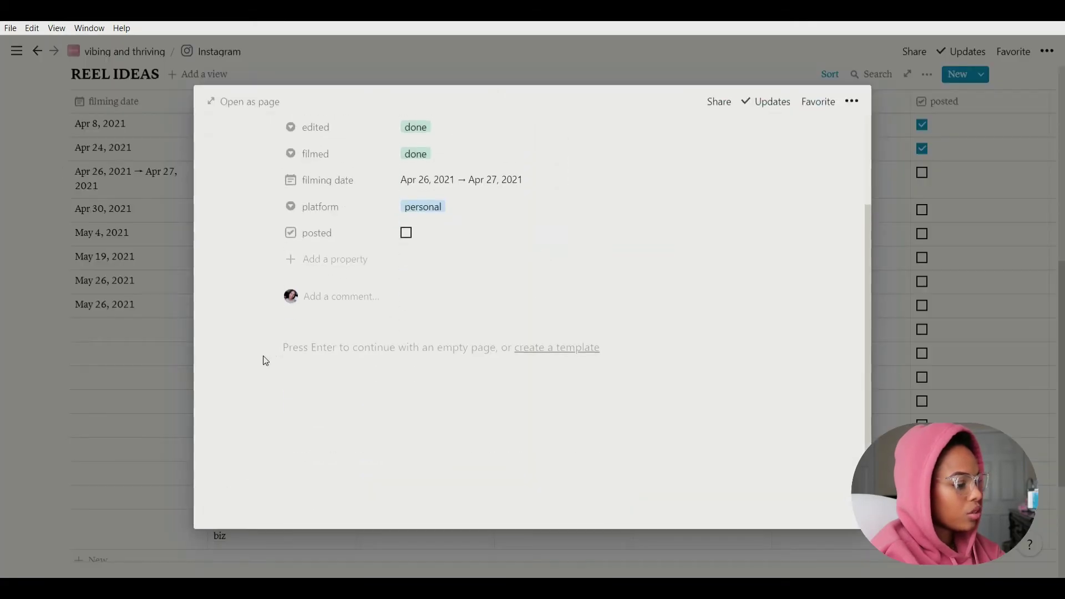
pyautogui.click(131, 381)
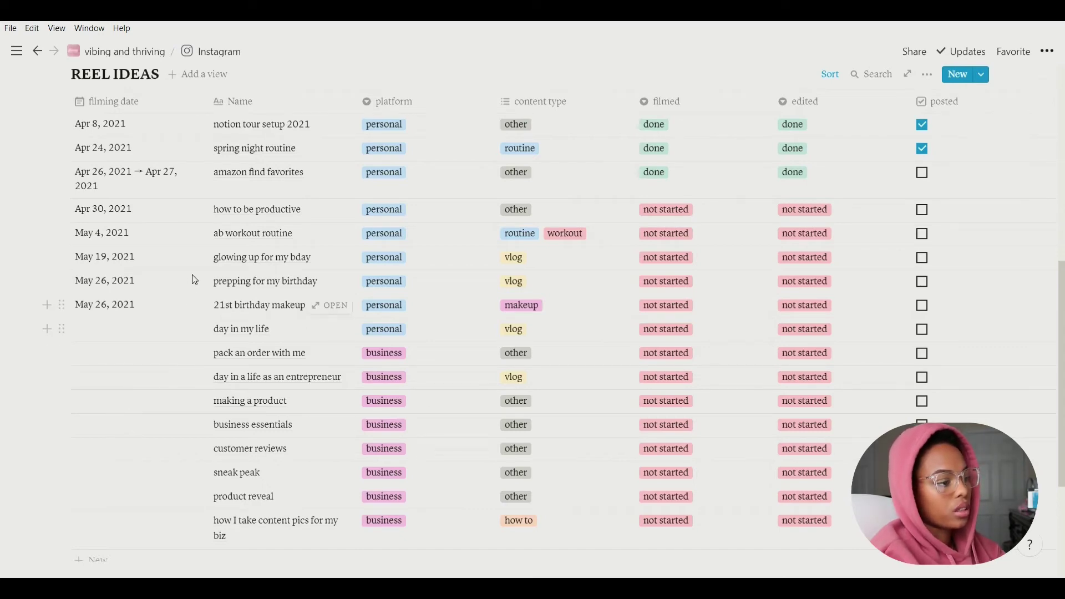
# Step: Return to the vibing and thriving dashboard and open the YouTube page from the content section
pyautogui.scroll(8, 504, 118)
pyautogui.scroll(-12, 503, 119)
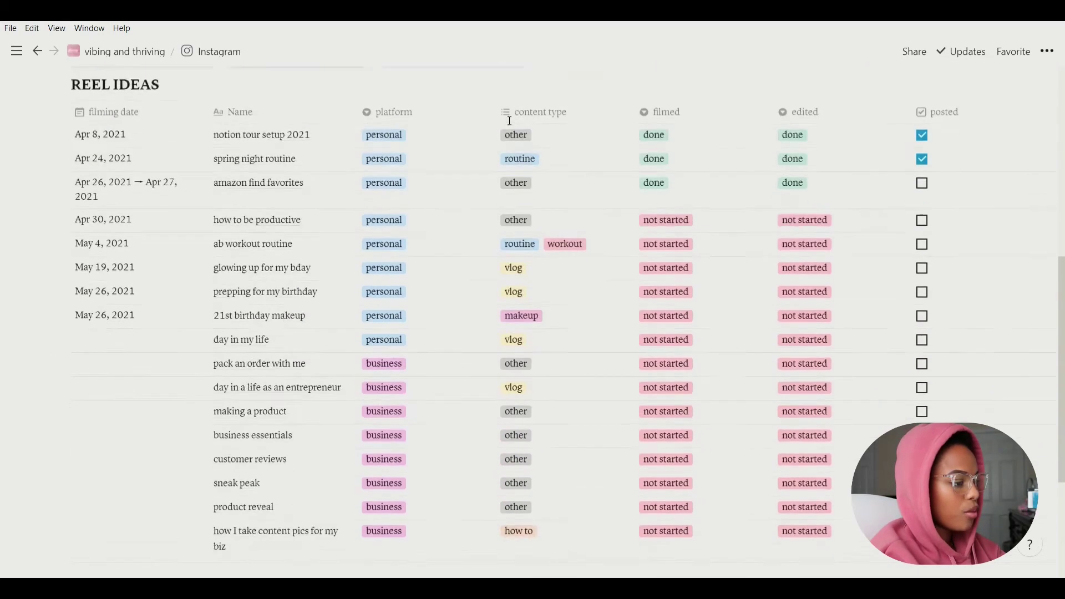
pyautogui.scroll(4, 503, 118)
pyautogui.scroll(5, 505, 119)
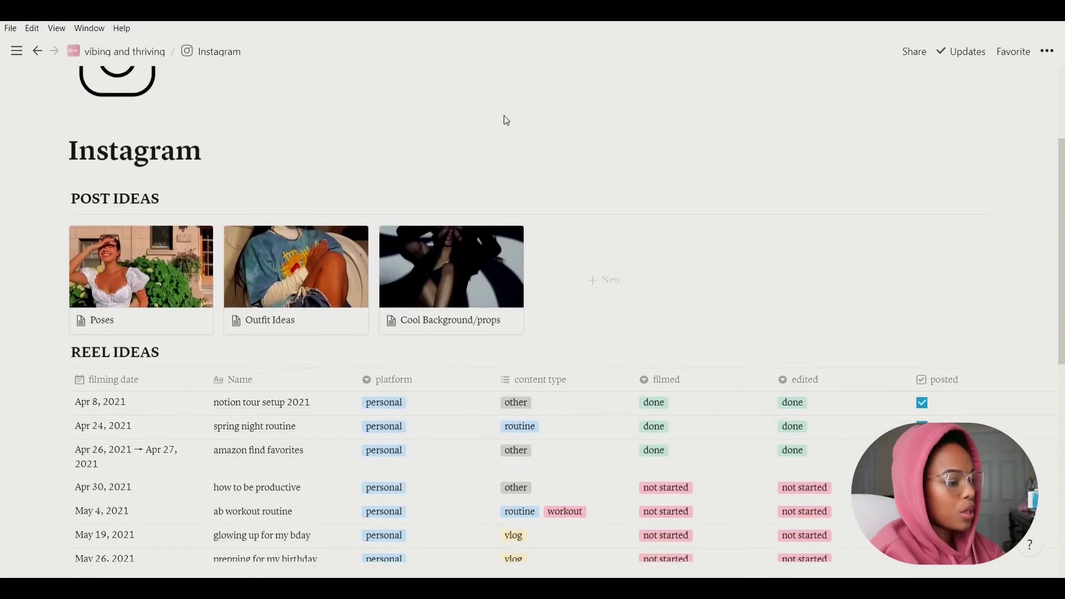
pyautogui.scroll(3, 509, 121)
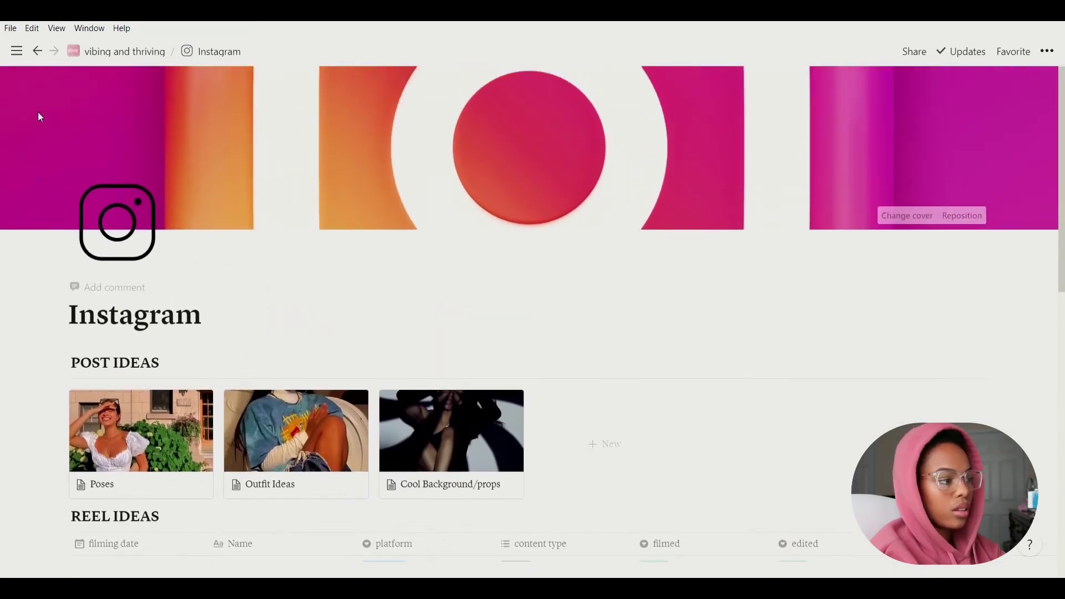
pyautogui.click(141, 60)
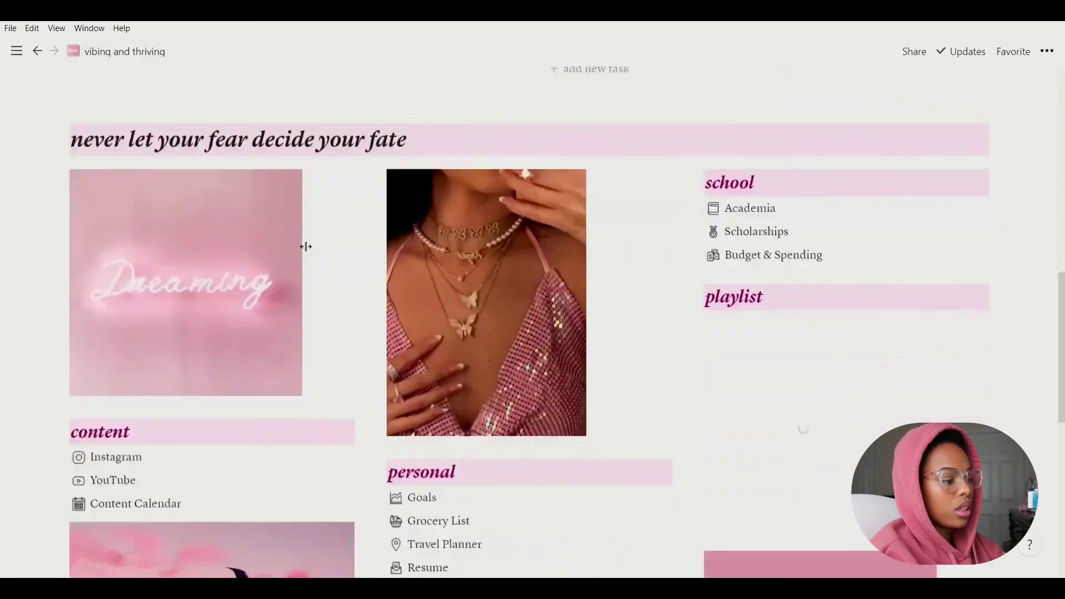
pyautogui.scroll(-5, 305, 244)
pyautogui.click(121, 215)
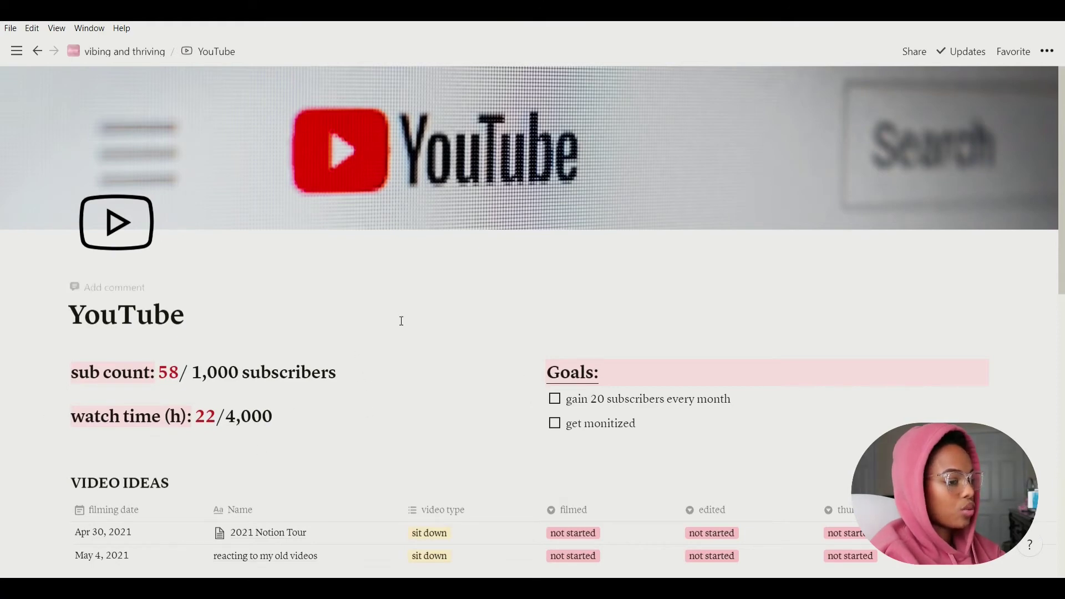
# Step: Review the YouTube page's subscriber count, watch time and goals, and read through the VIDEO IDEAS table
pyautogui.scroll(-3, 402, 320)
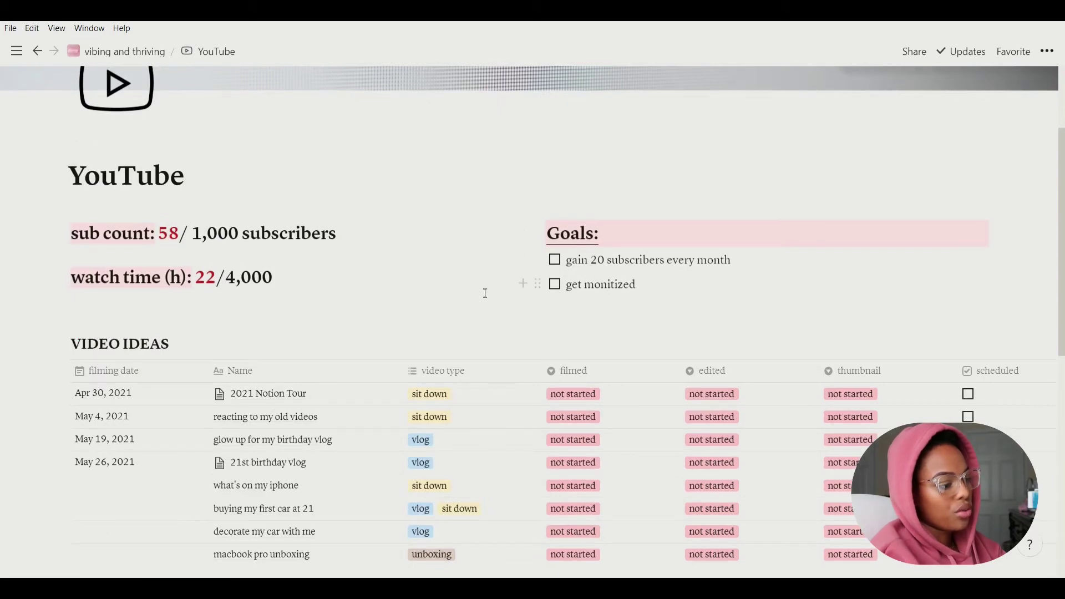
pyautogui.scroll(-3, 418, 268)
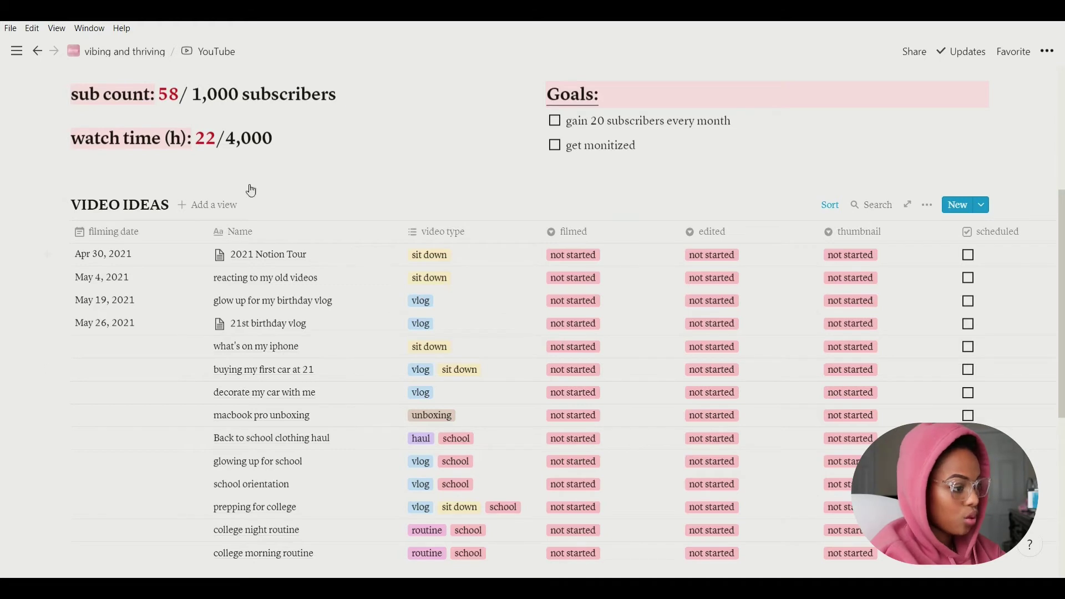
pyautogui.scroll(-3, 392, 158)
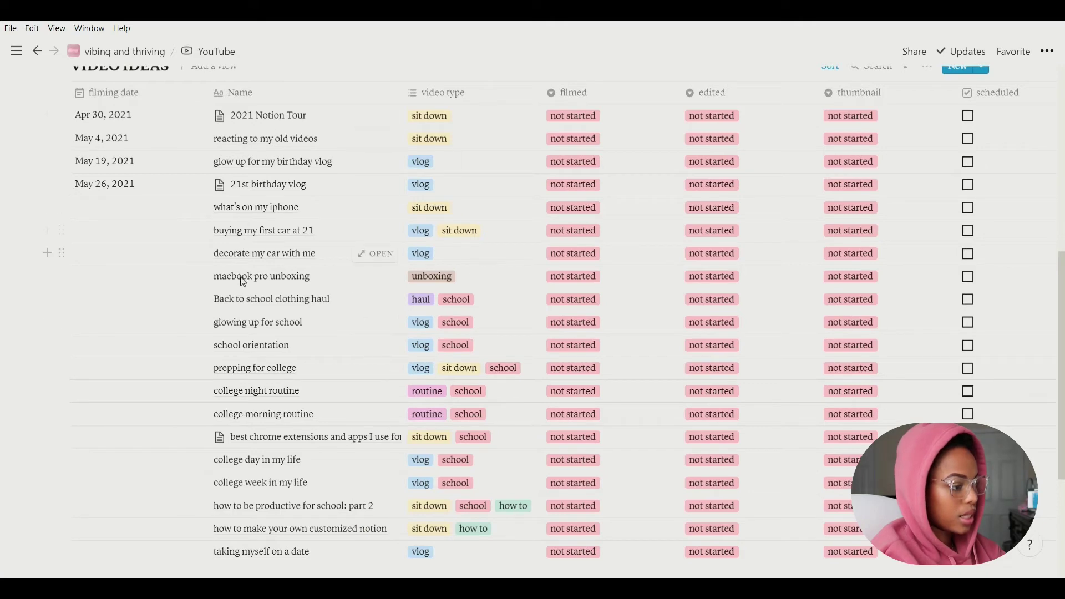
pyautogui.scroll(-3, 258, 405)
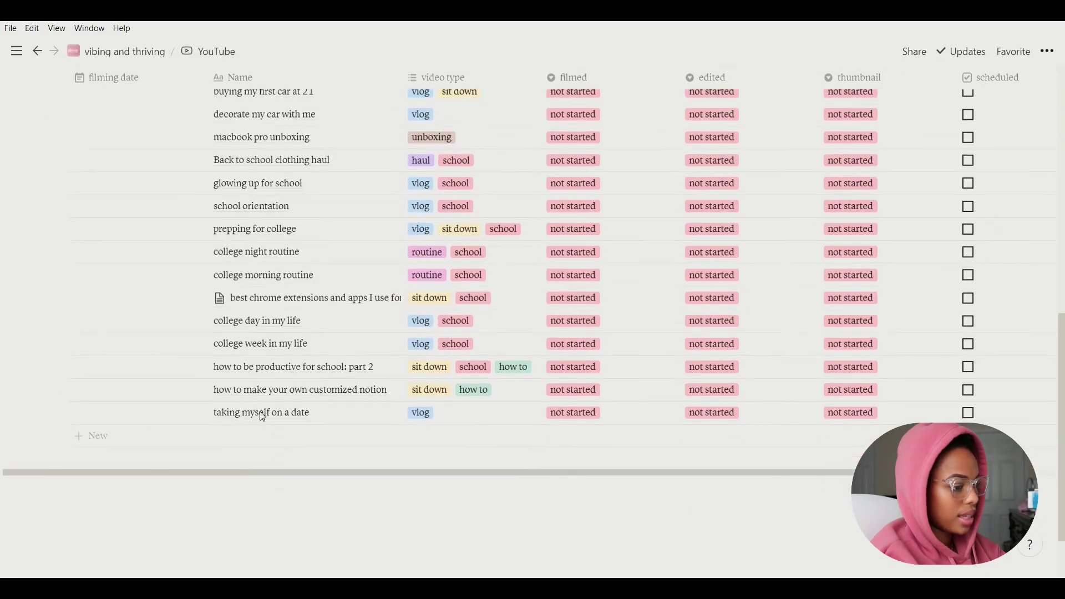
# Step: Set the filmed status of the 2021 Notion Tour video in VIDEO IDEAS to ongoing
pyautogui.scroll(3, 262, 416)
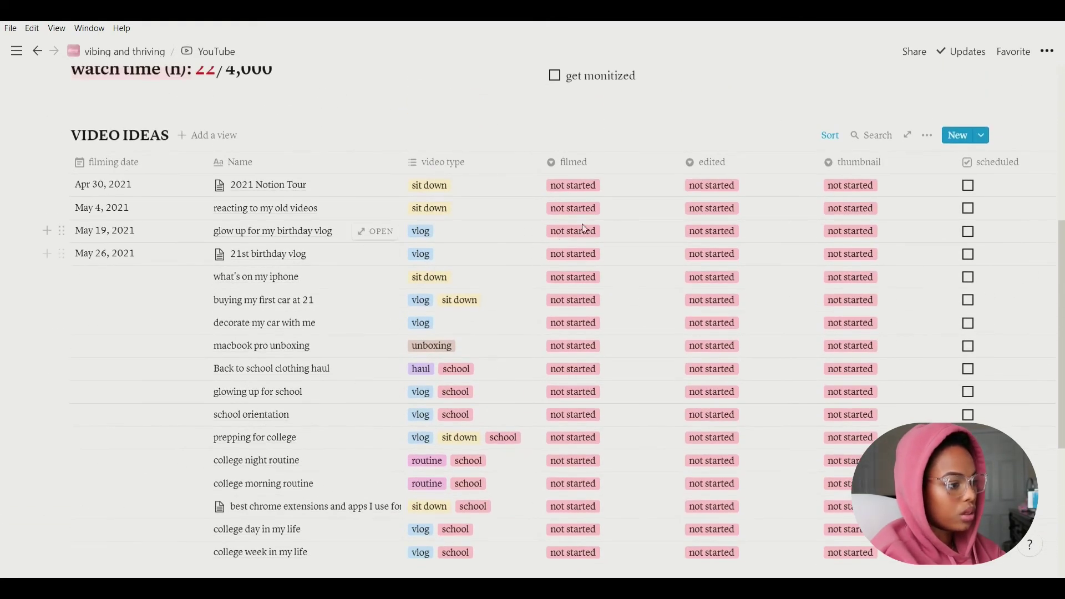
pyautogui.click(571, 183)
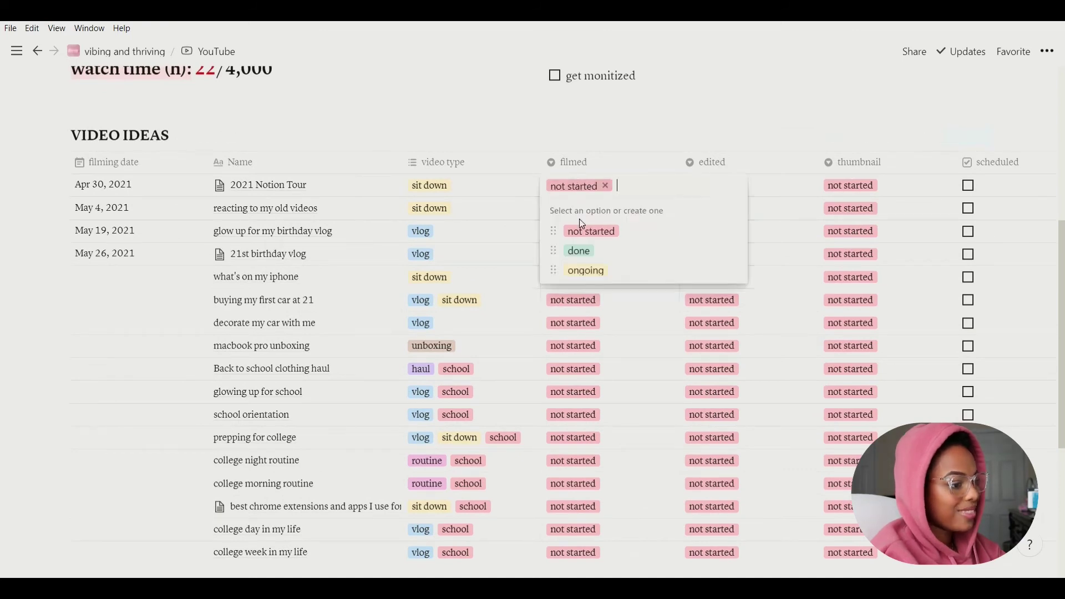
pyautogui.click(591, 273)
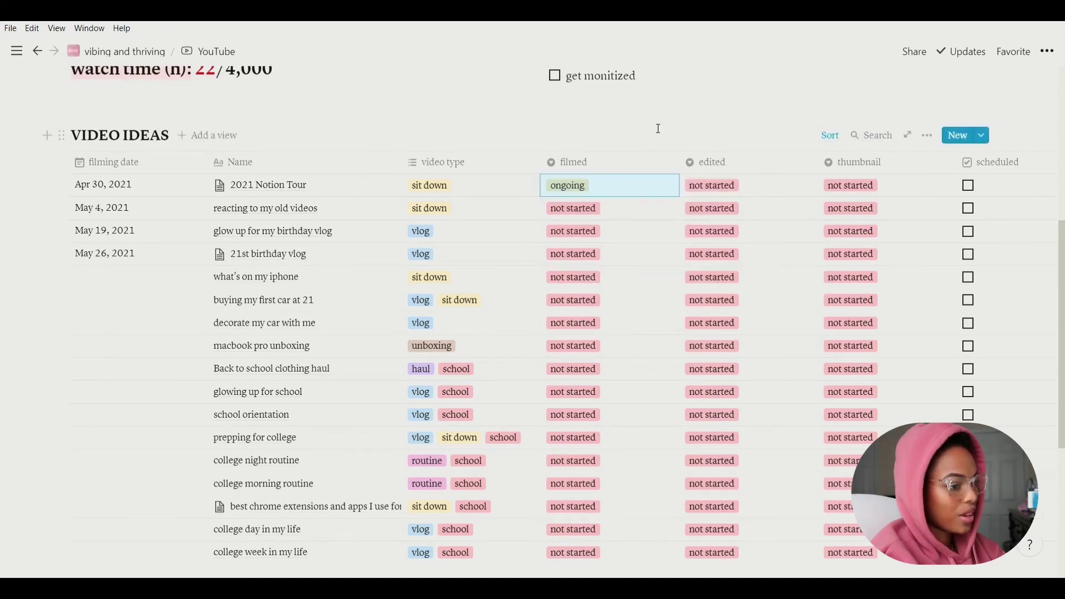
# Step: Return to the dashboard, open the Content Calendar page, and look through the May 2021 content schedule
pyautogui.click(37, 51)
pyautogui.scroll(-8, 167, 292)
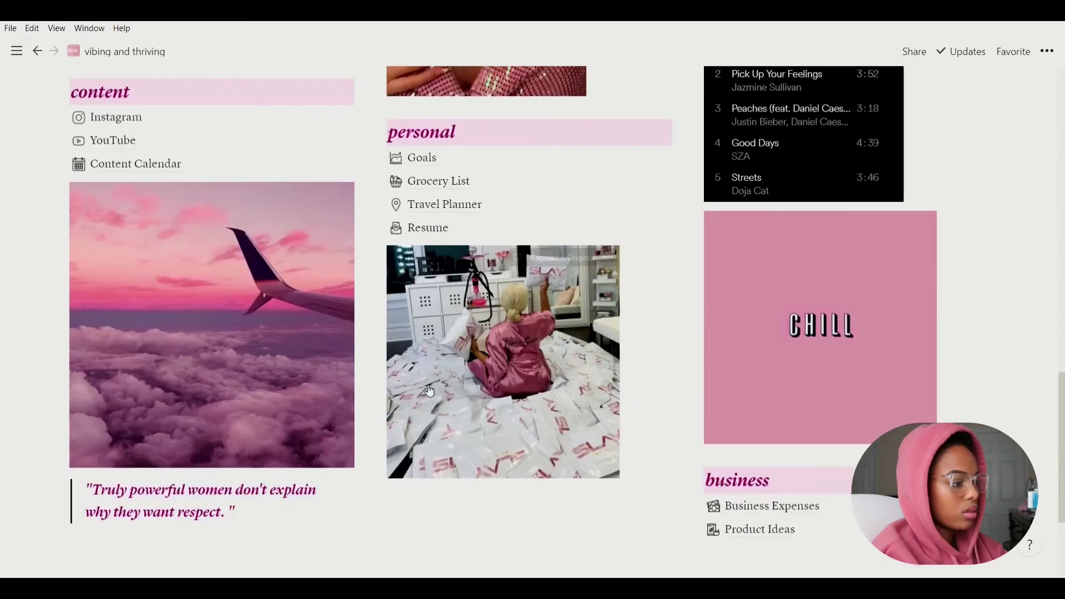
pyautogui.scroll(2, 167, 293)
pyautogui.click(151, 304)
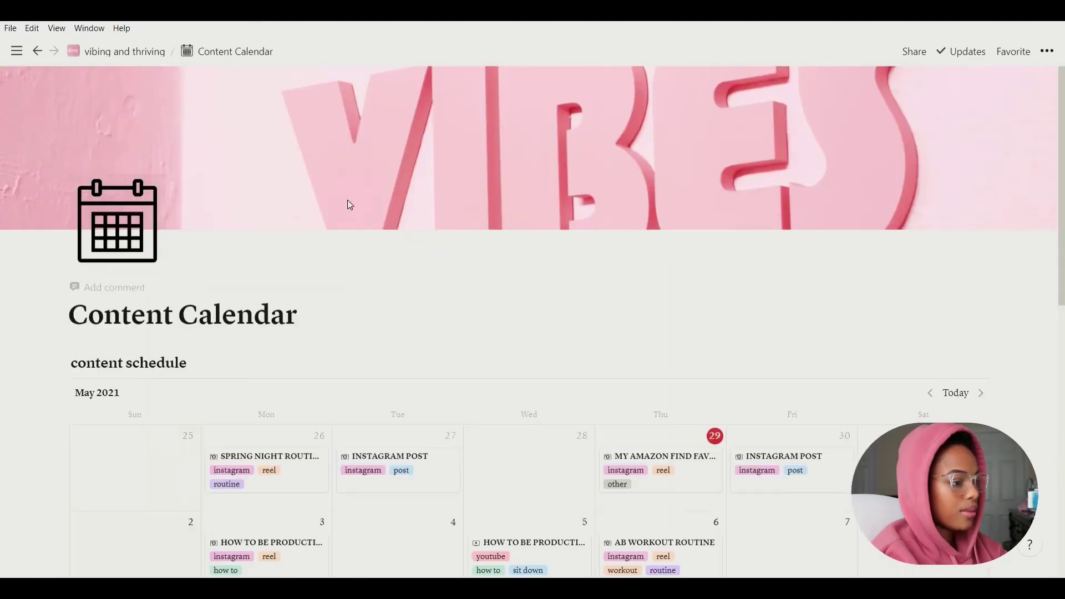
pyautogui.scroll(-5, 506, 297)
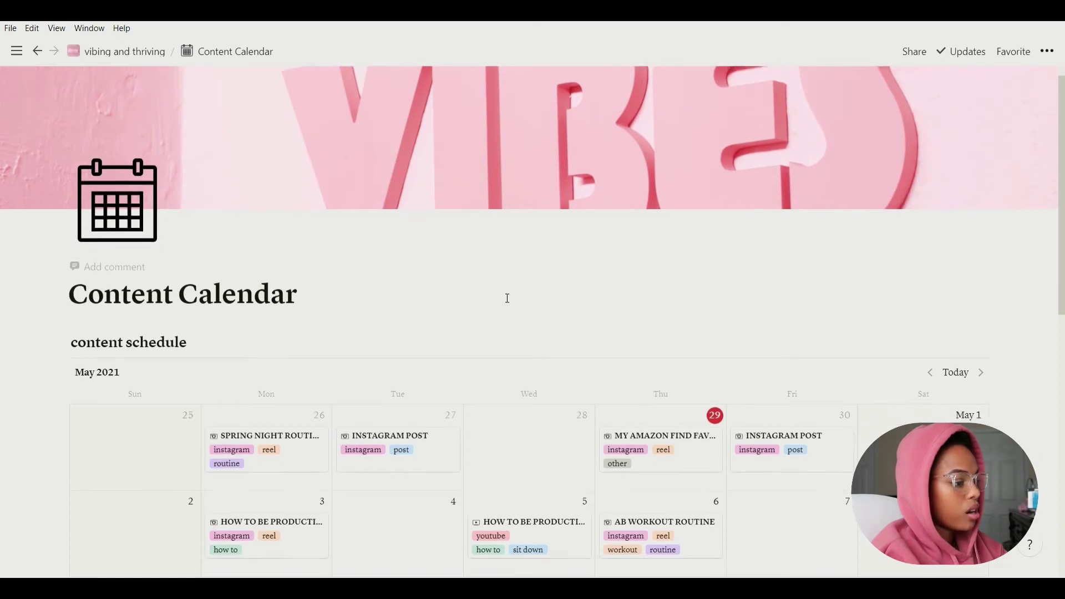
pyautogui.scroll(-3, 561, 231)
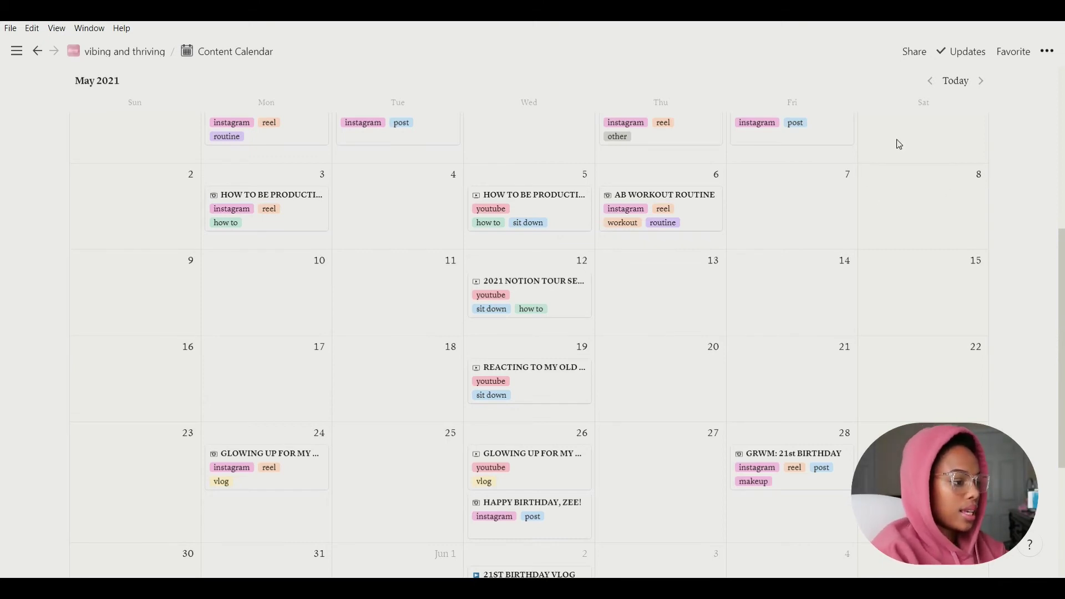
pyautogui.scroll(2, 899, 144)
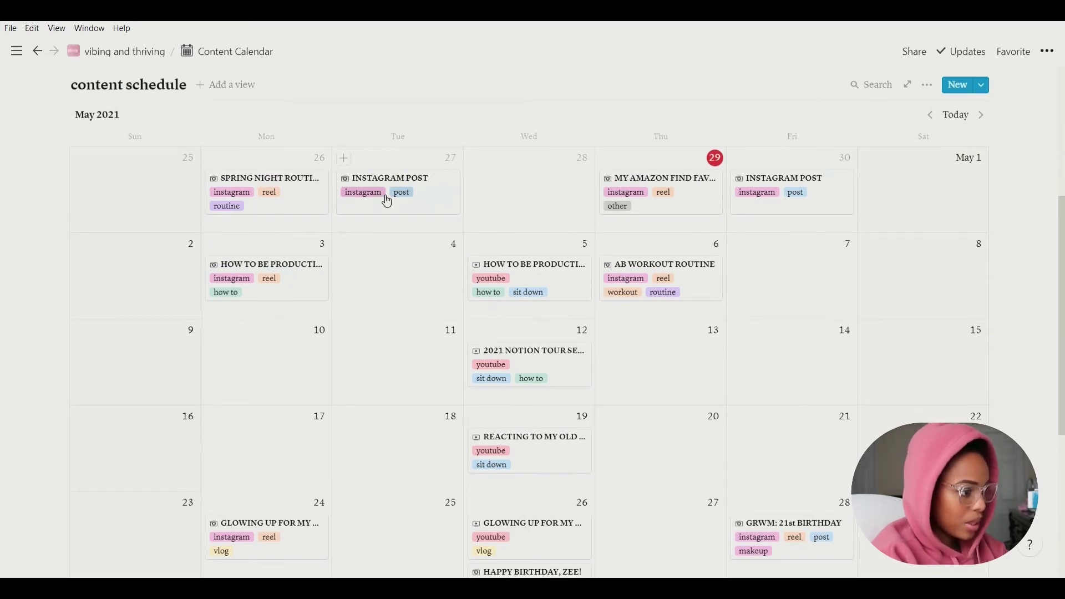
# Step: Open the SPRING NIGHT ROUTINE calendar entry, view its platform and content type options, and close it
pyautogui.click(287, 196)
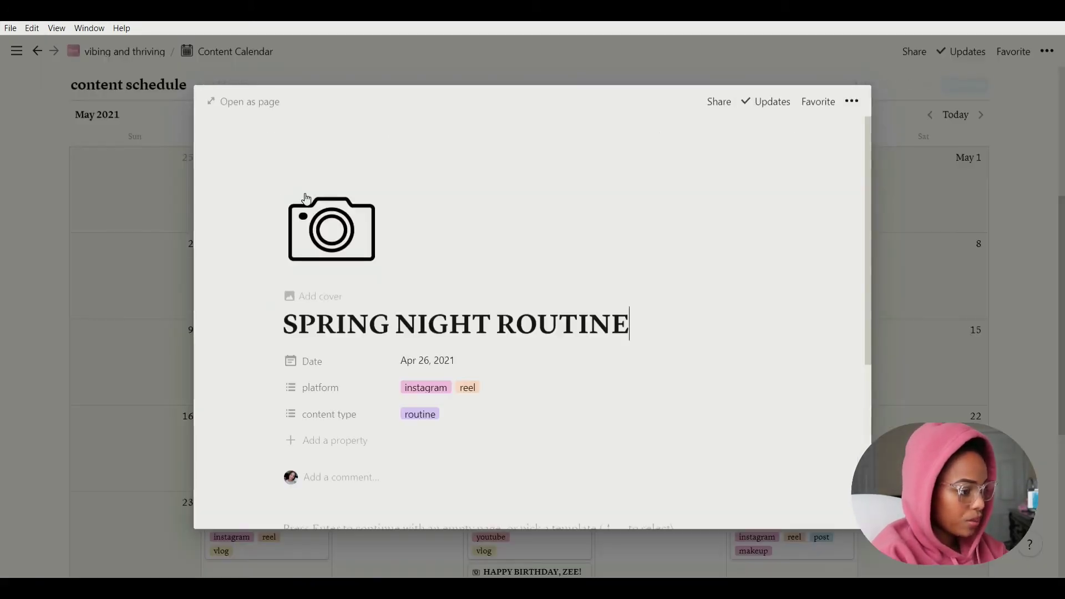
pyautogui.click(456, 392)
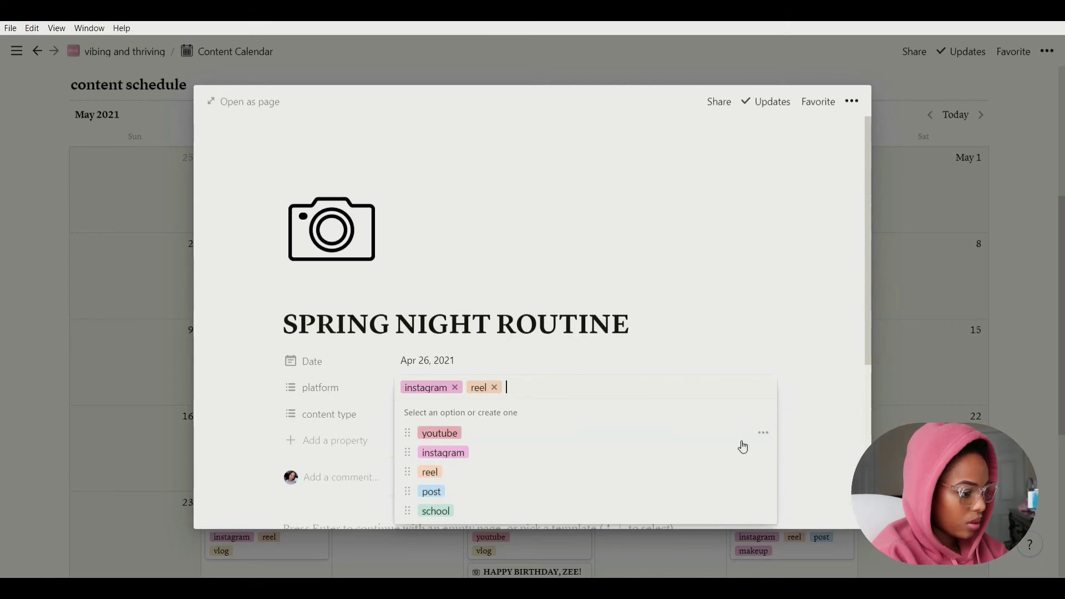
pyautogui.press('Escape')
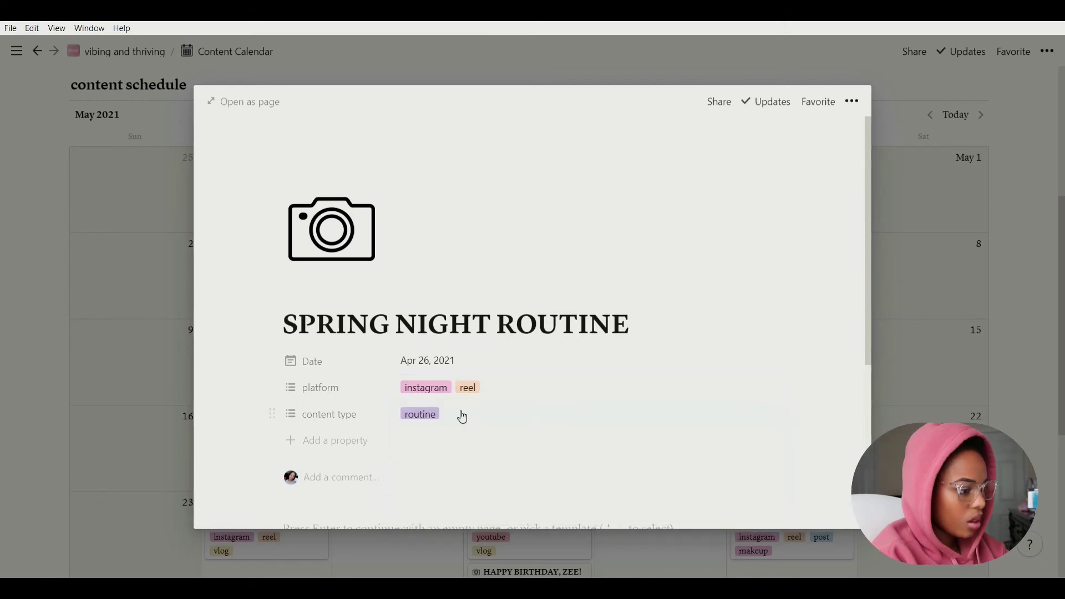
pyautogui.click(462, 417)
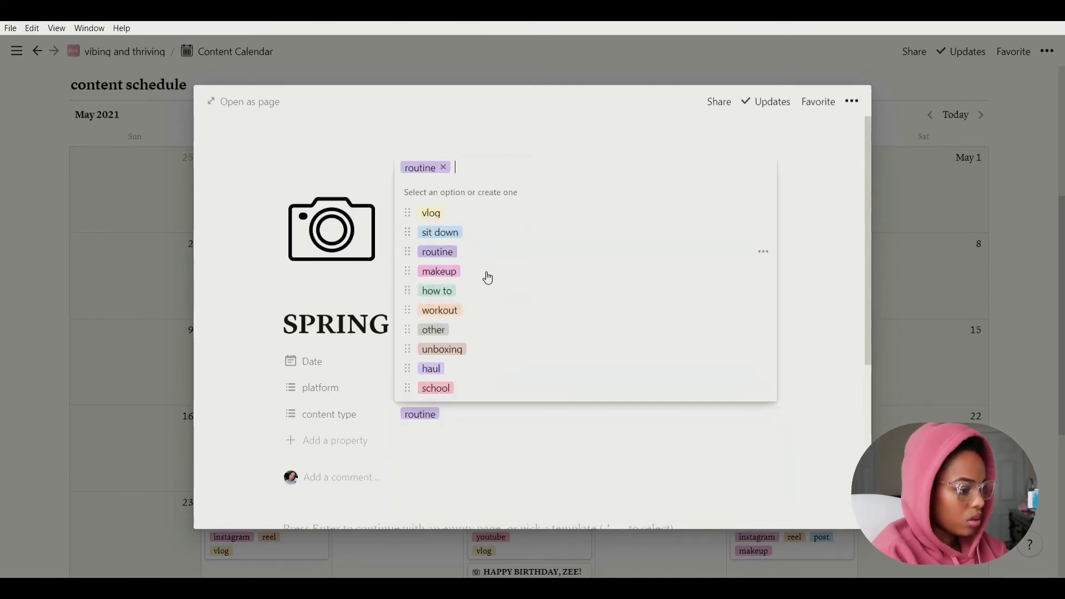
pyautogui.press('Escape')
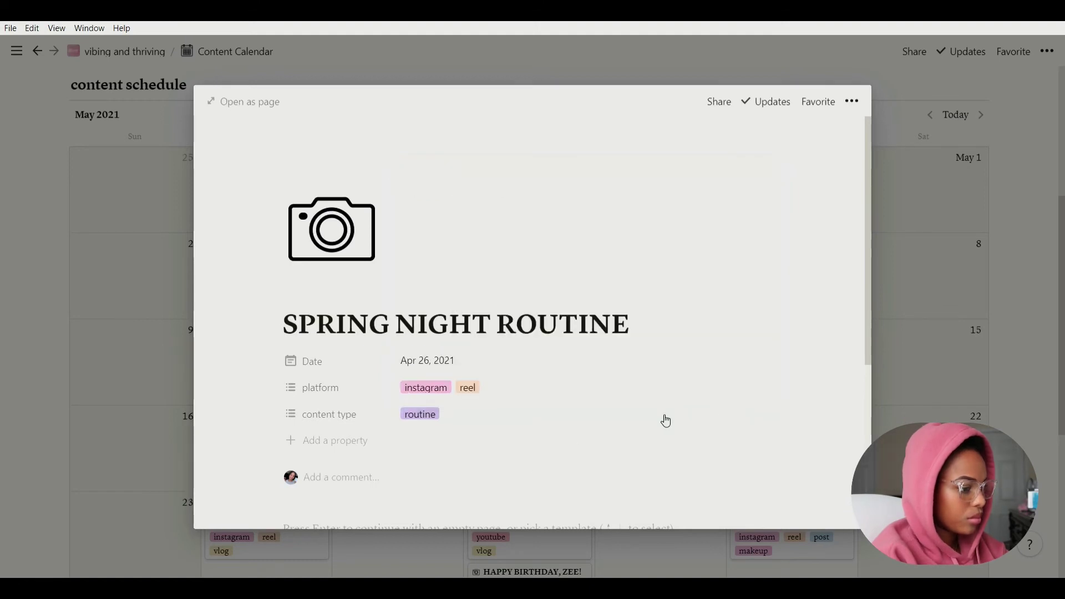
pyautogui.press('Escape')
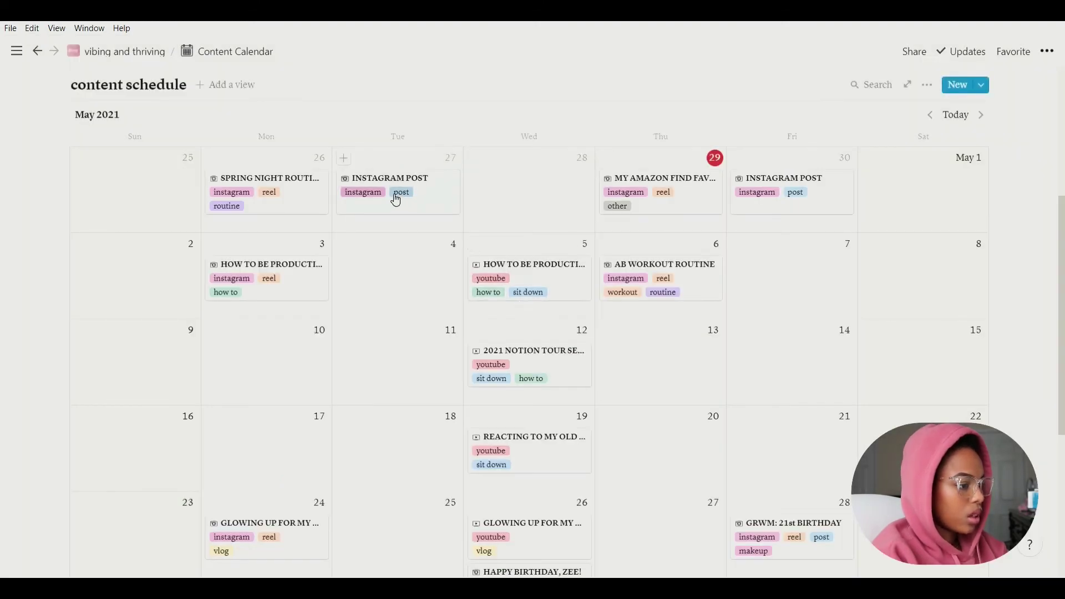
# Step: Go back to the dashboard, open the Goals page from the personal section, and review the yearly and monthly goals
pyautogui.scroll(-4, 825, 345)
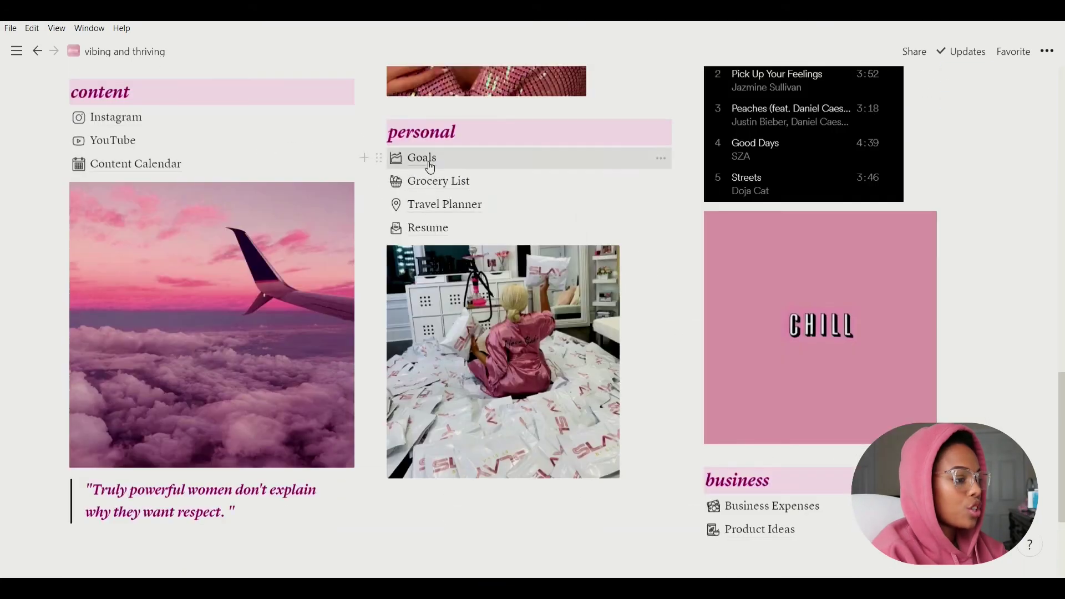
pyautogui.click(428, 162)
pyautogui.scroll(-5, 594, 285)
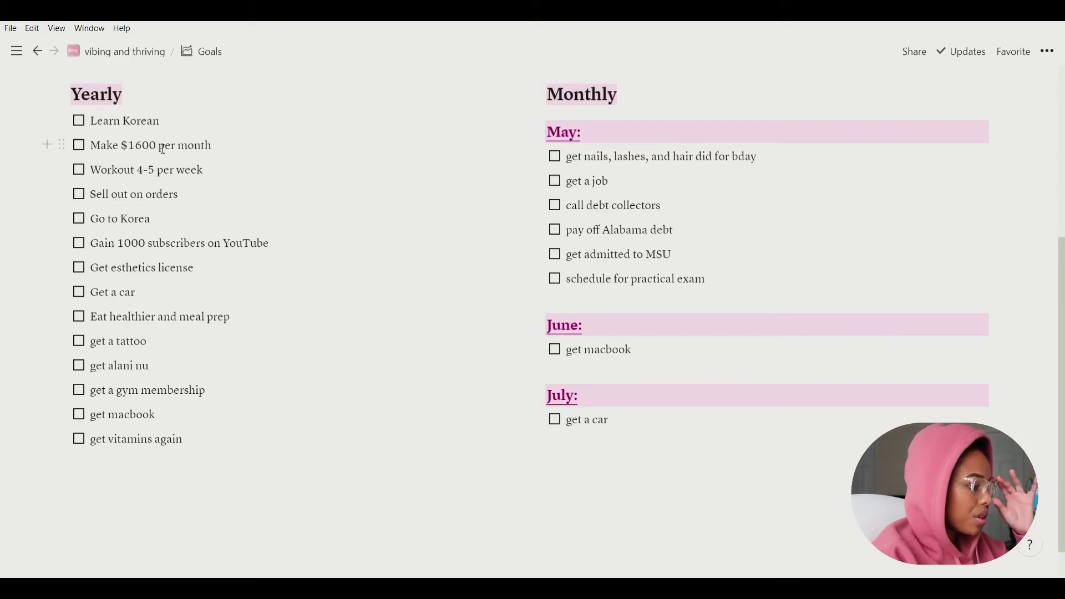
pyautogui.scroll(4, 392, 255)
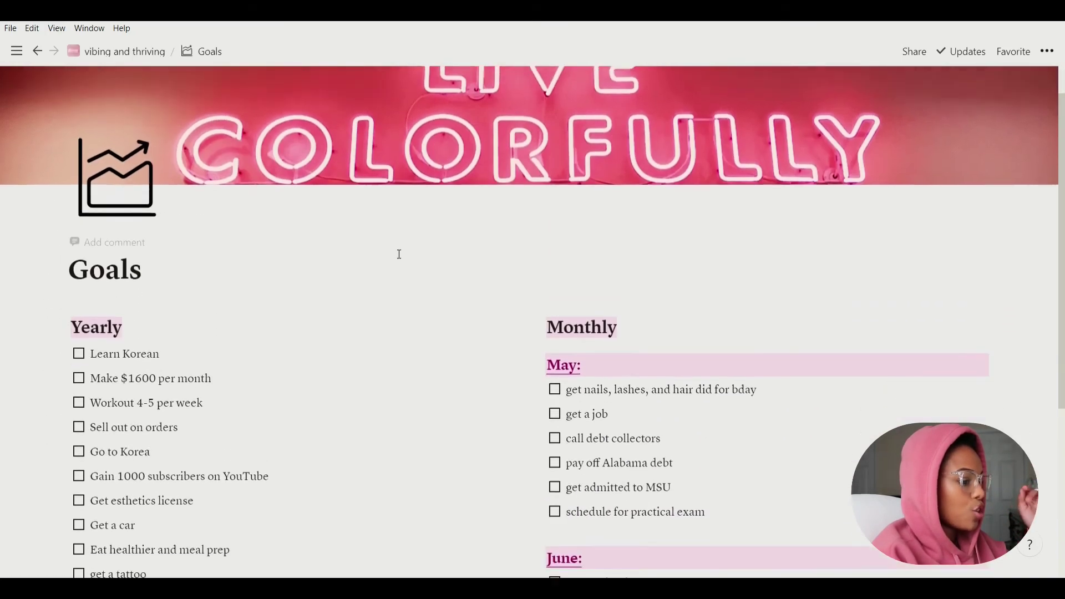
pyautogui.scroll(-4, 397, 252)
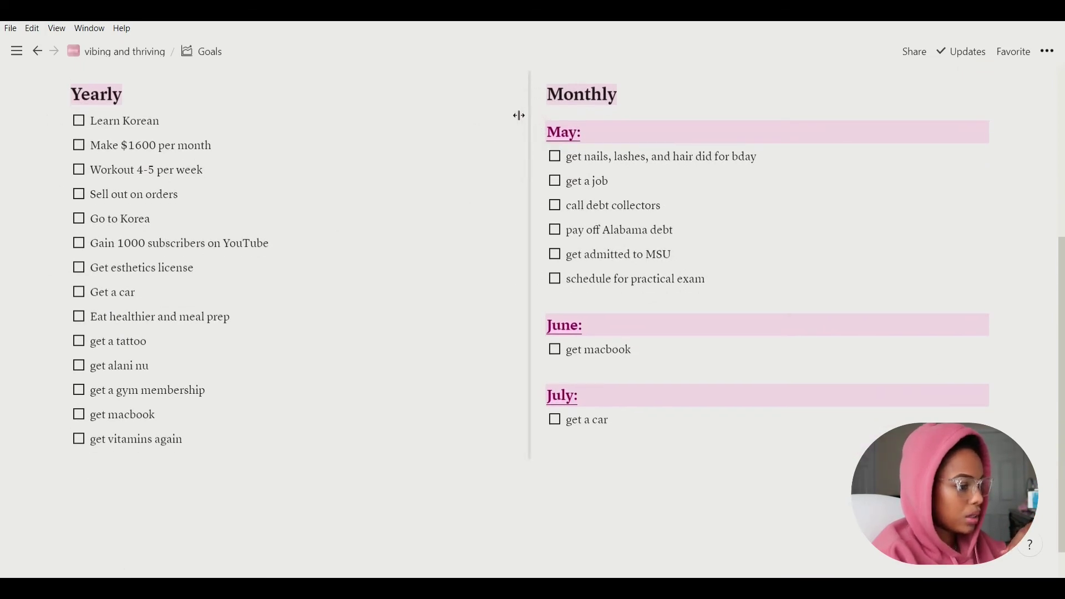
# Step: Return to the dashboard, open the Grocery List page, and look through its Clothes, School Supplies, Food and Hygiene checklists
pyautogui.hotkey('ctrl', '[')
pyautogui.scroll(-2, 516, 302)
pyautogui.click(451, 250)
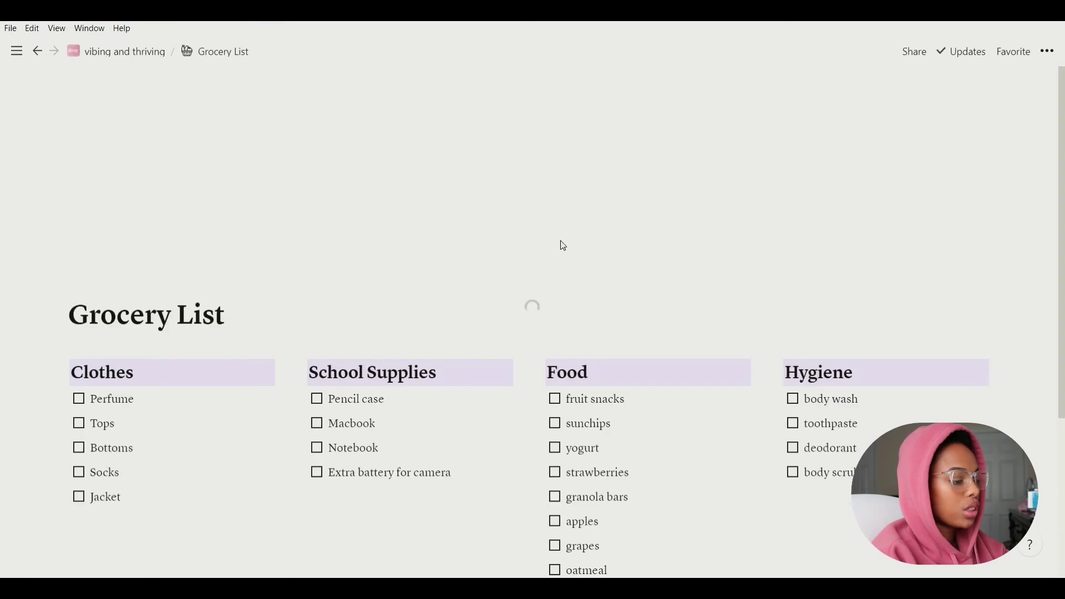
pyautogui.scroll(-4, 488, 270)
pyautogui.scroll(3, 488, 270)
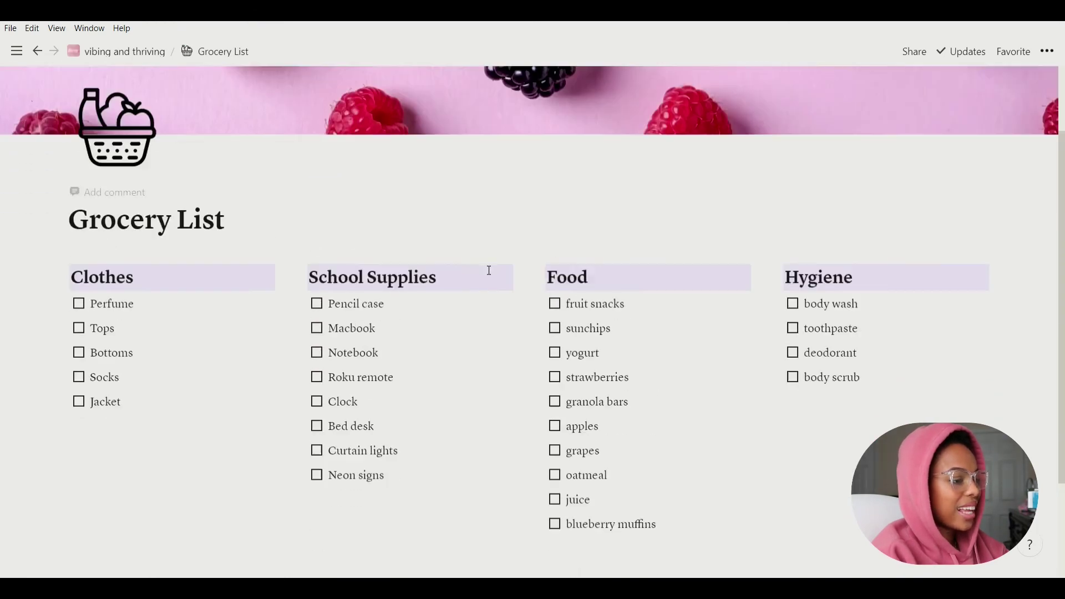
# Step: Return to the dashboard from the Grocery List and open the Travel Planner page in the personal section
pyautogui.scroll(2, 489, 270)
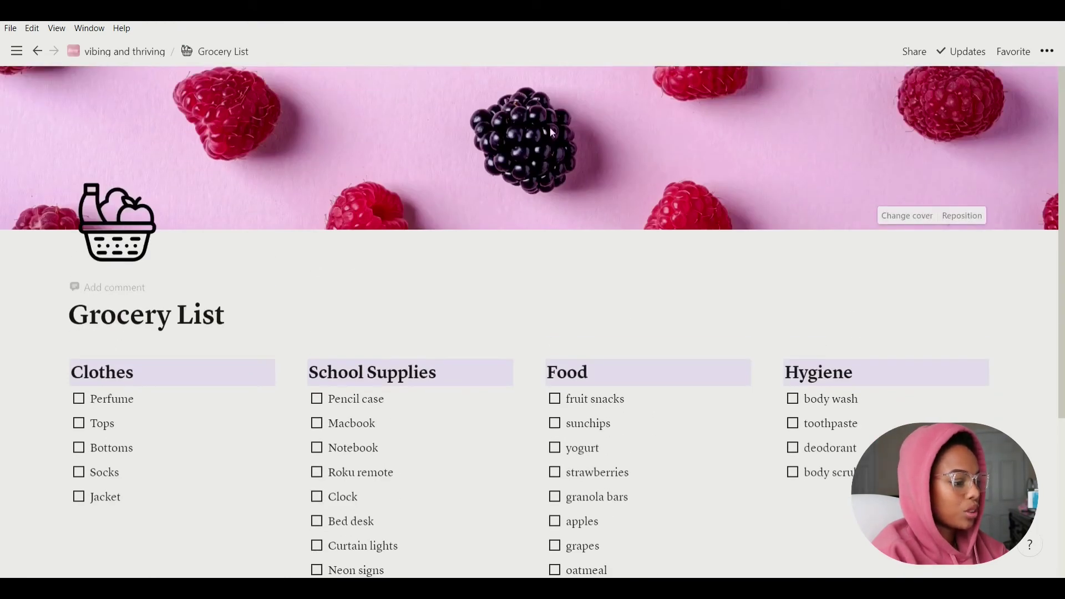
pyautogui.hotkey('ctrl', '[')
pyautogui.click(558, 238)
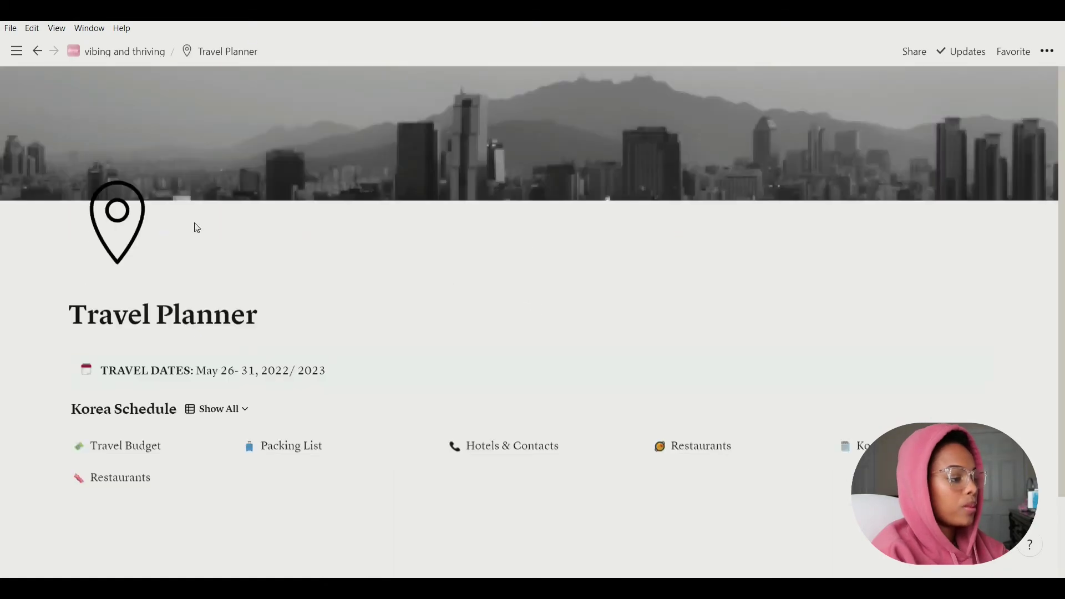
pyautogui.moveTo(166, 230)
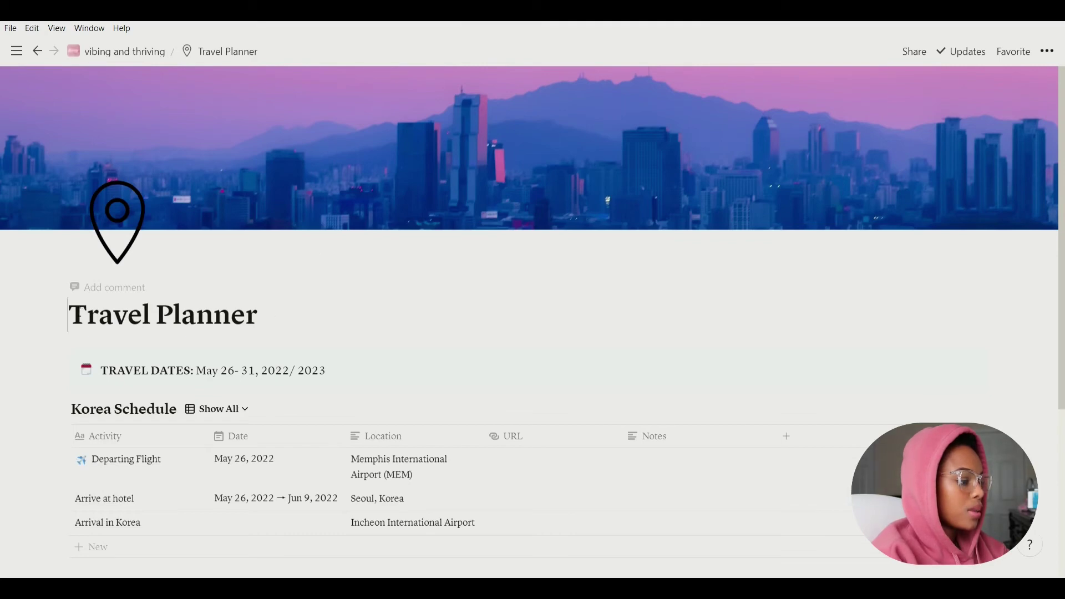
# Step: Rename the Travel Planner page as "Travel Planner- South Korea"
pyautogui.click(313, 326)
pyautogui.write('- S')
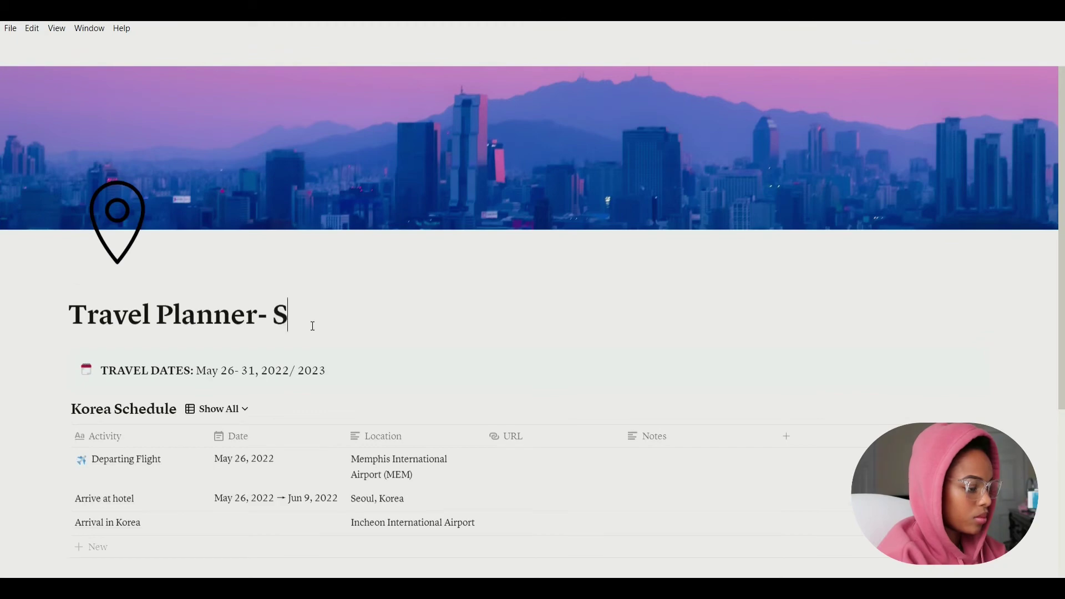
pyautogui.write('outh Korea')
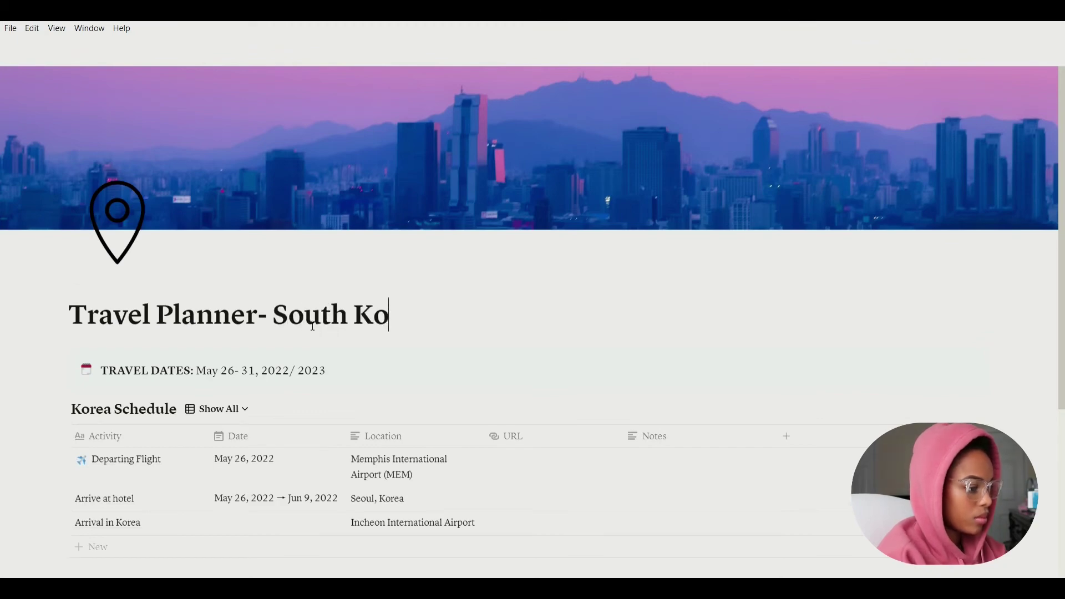
pyautogui.press('BackSpace')
pyautogui.press('BackSpace')
pyautogui.write('rea')
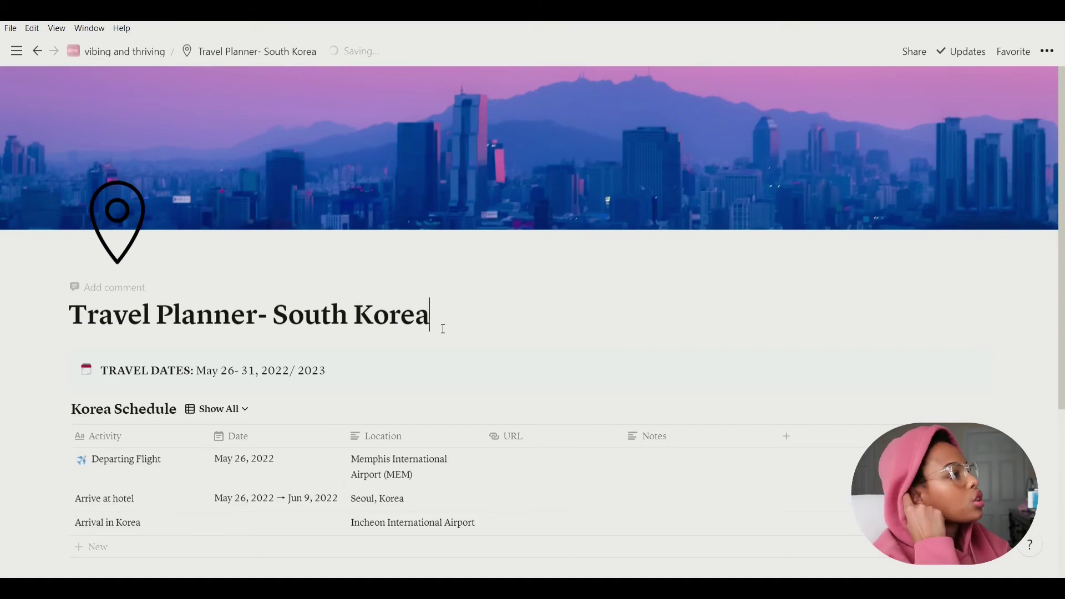
# Step: Look over the Korea Schedule table, open the Travel Budget page, and review its Expenses table
pyautogui.scroll(-3, 444, 329)
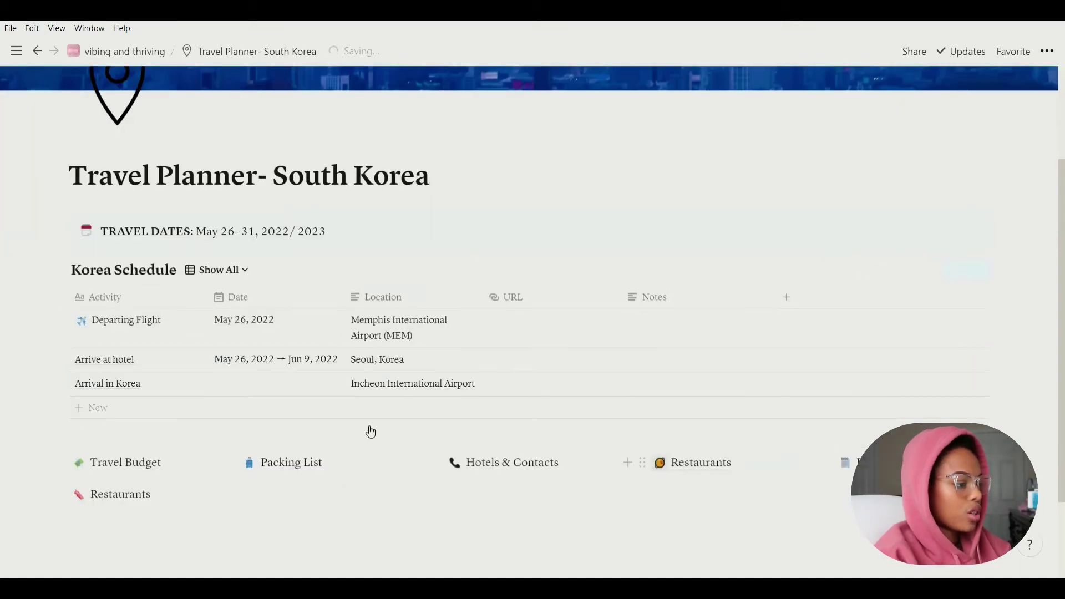
pyautogui.moveTo(530, 178)
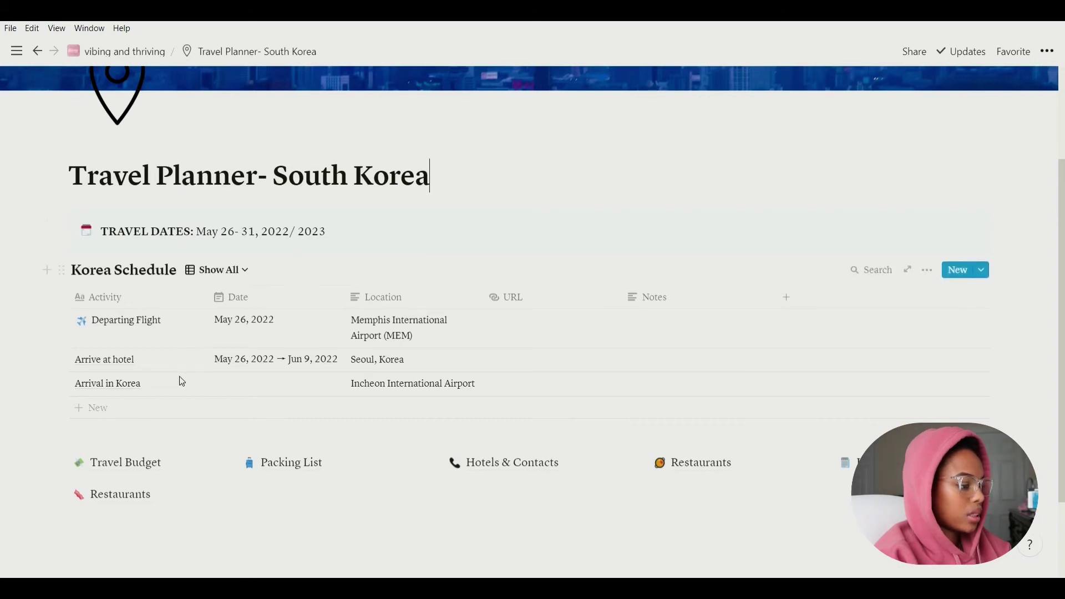
pyautogui.scroll(-3, 182, 382)
pyautogui.click(129, 358)
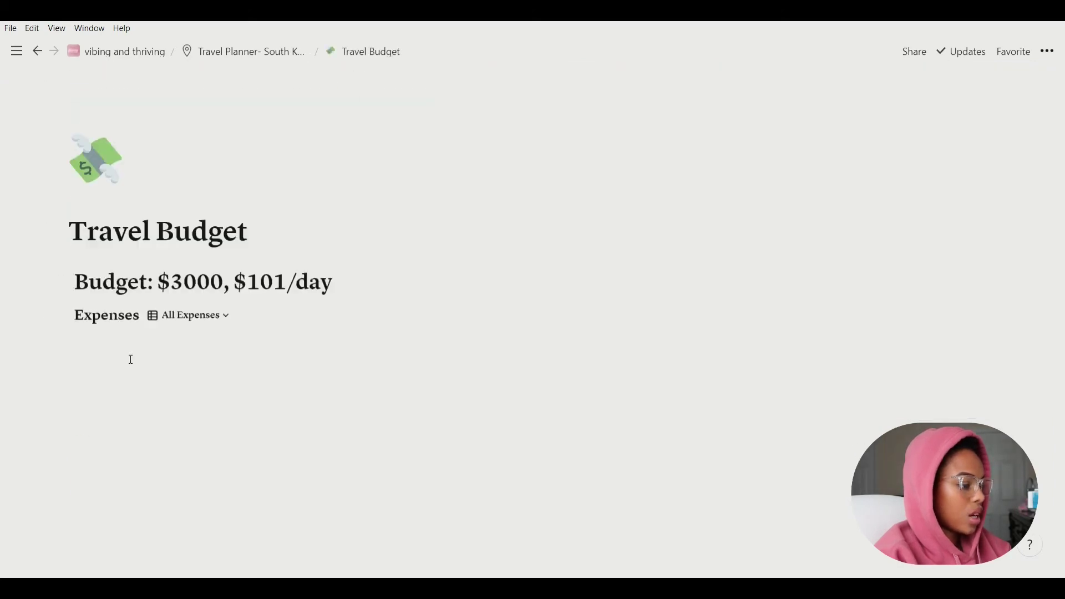
pyautogui.scroll(-1, 404, 438)
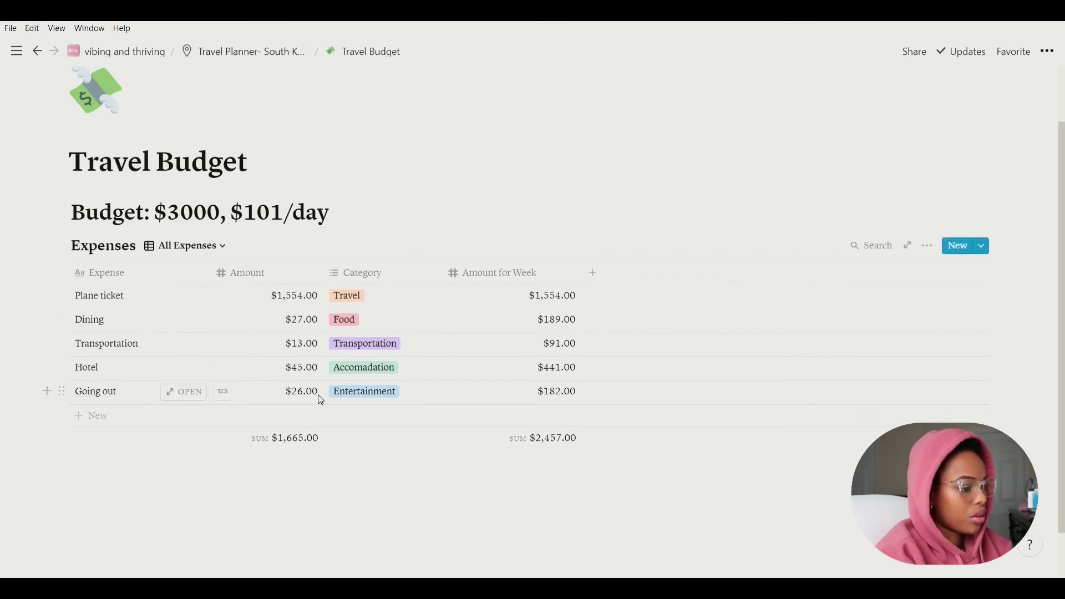
# Step: Return to the South Korea travel planner, open the Packing List page, and look through its checklists
pyautogui.click(208, 56)
pyautogui.scroll(-5, 312, 403)
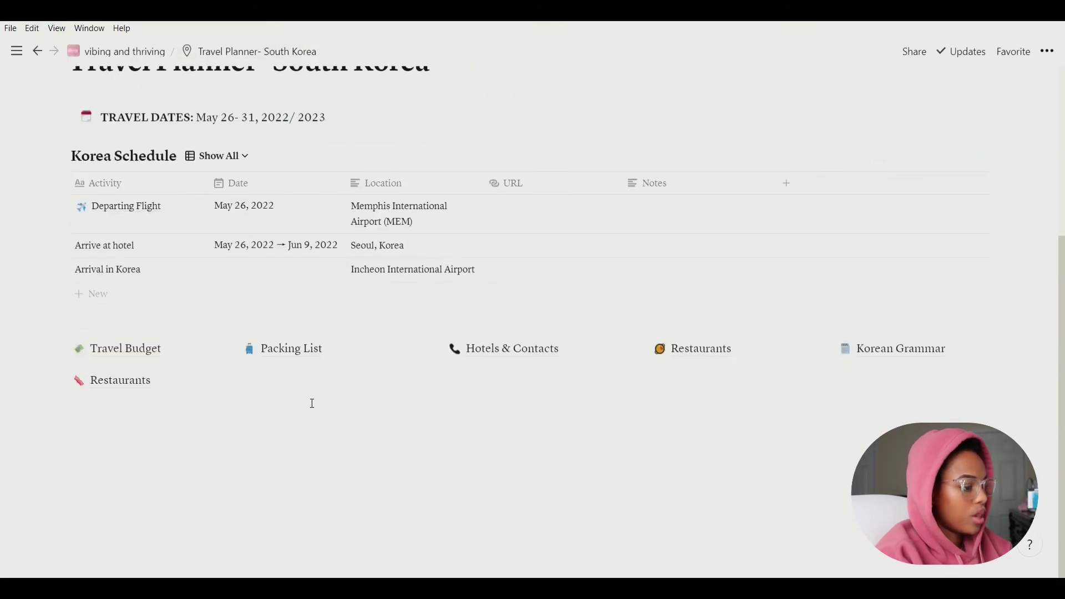
pyautogui.click(299, 356)
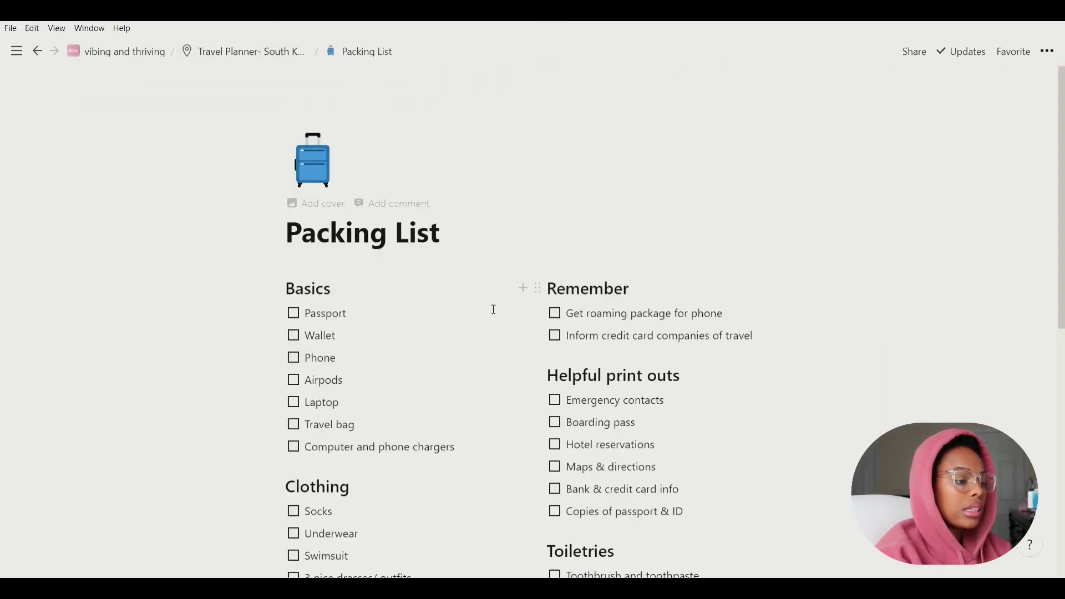
pyautogui.scroll(-5, 492, 309)
pyautogui.scroll(-4, 492, 309)
pyautogui.scroll(10, 459, 275)
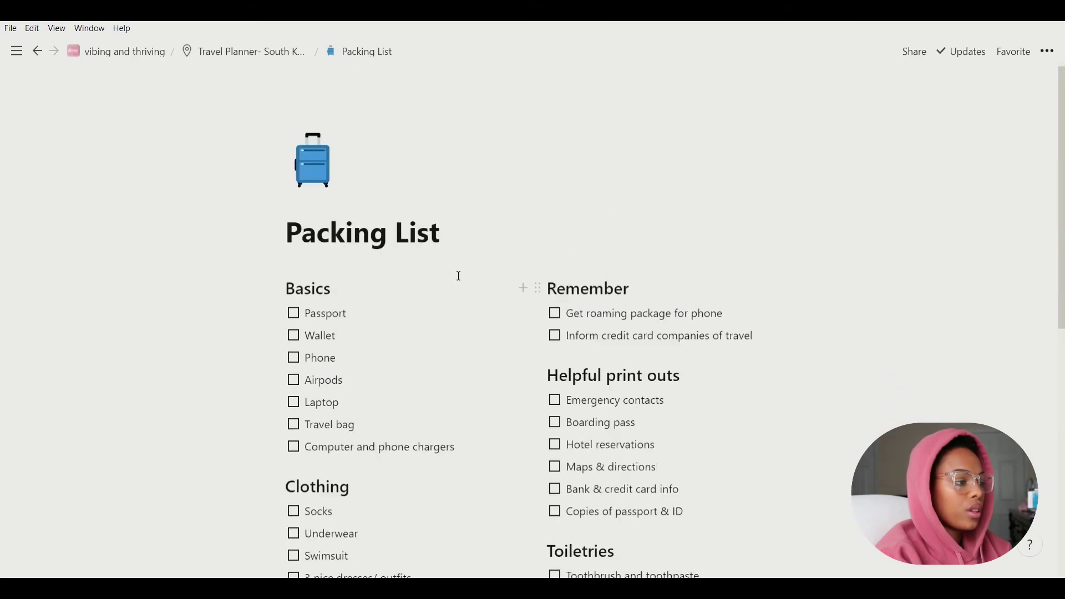
# Step: Go back to the travel planner, open the Hotels & Contacts page, and browse the Hotel Options gallery
pyautogui.click(277, 55)
pyautogui.scroll(-5, 527, 444)
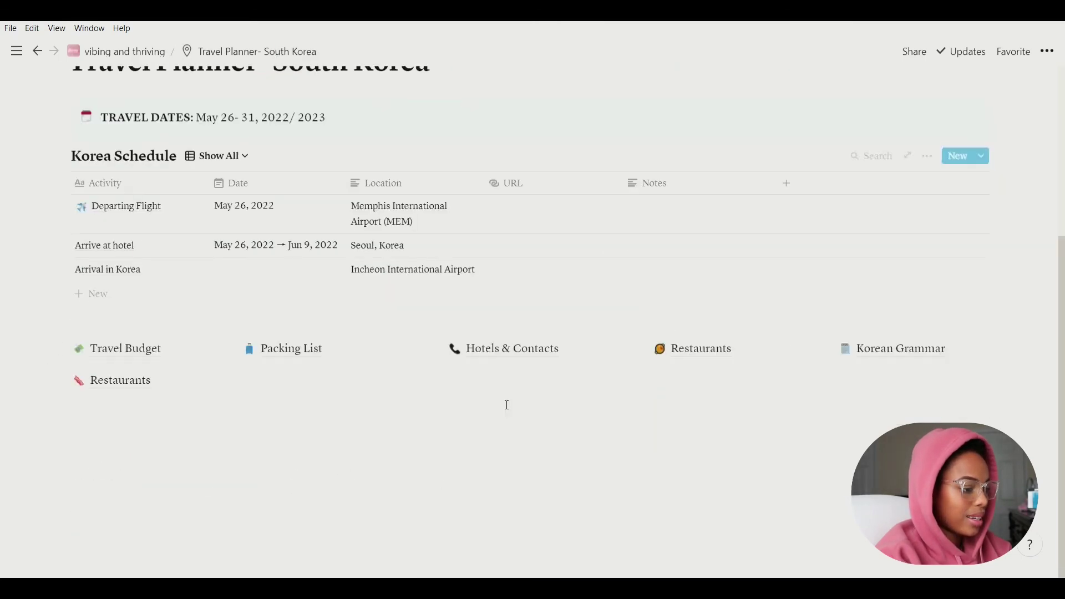
pyautogui.click(524, 356)
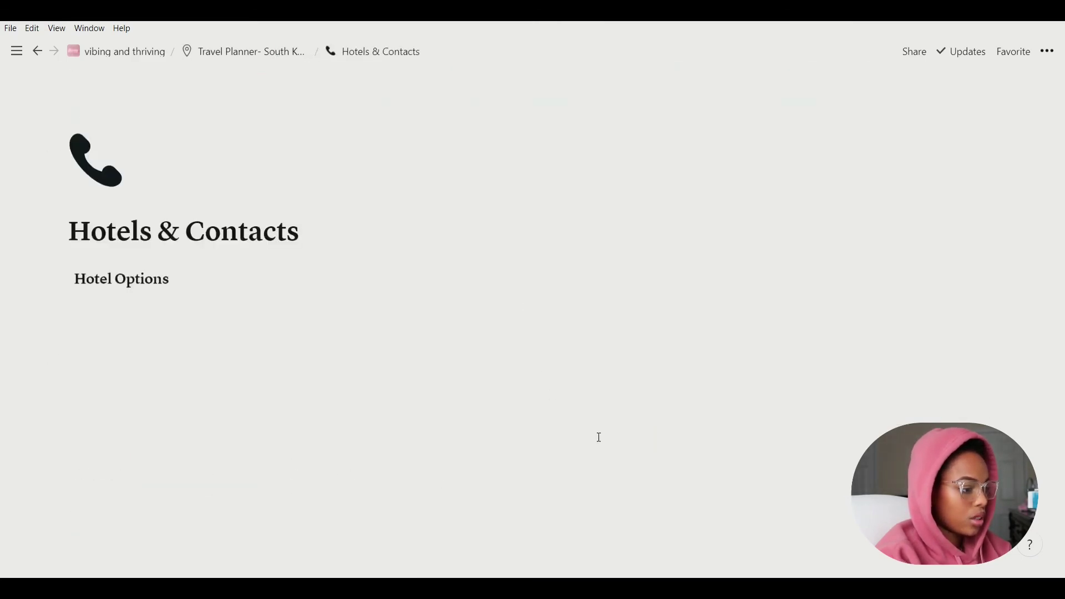
pyautogui.scroll(-5, 435, 302)
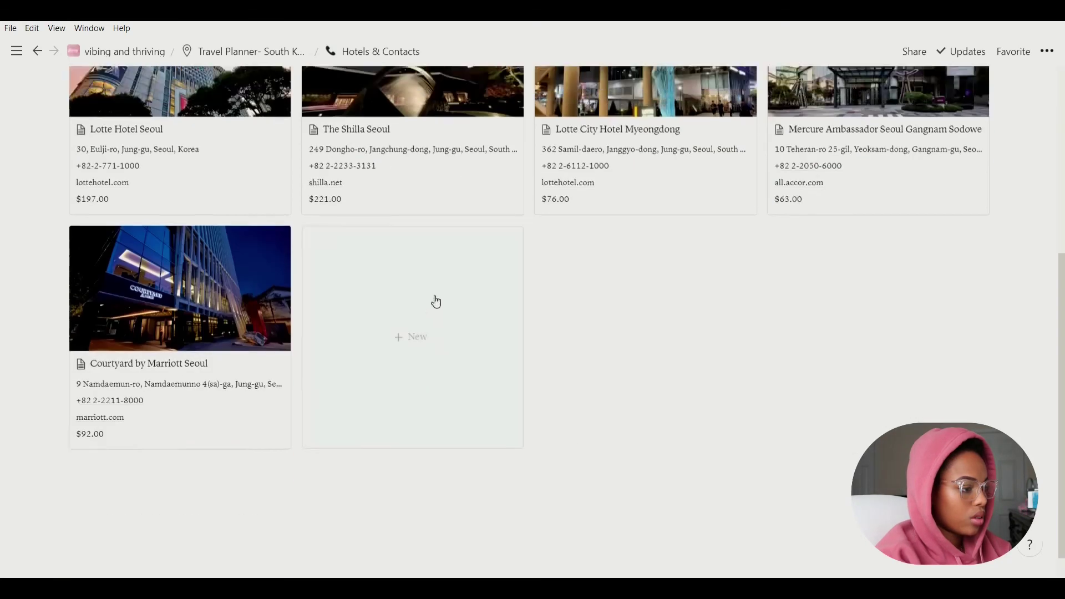
pyautogui.scroll(5, 388, 222)
# Step: Go back to the travel planner, open the Restaurants page with the Eating places board, and read the Dining Out Tips
pyautogui.click(269, 52)
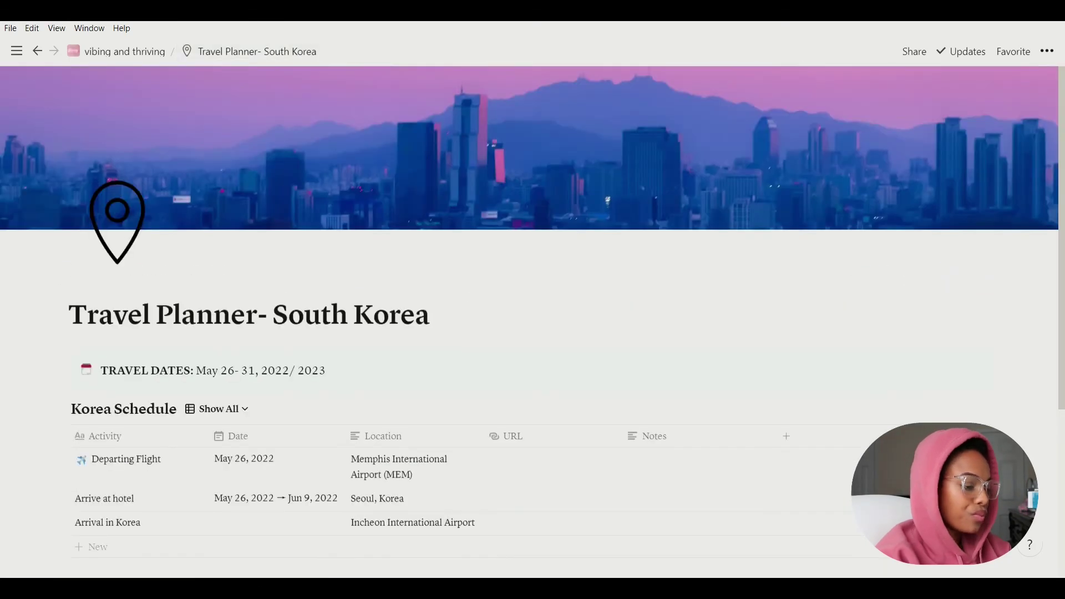
pyautogui.scroll(-5, 532, 322)
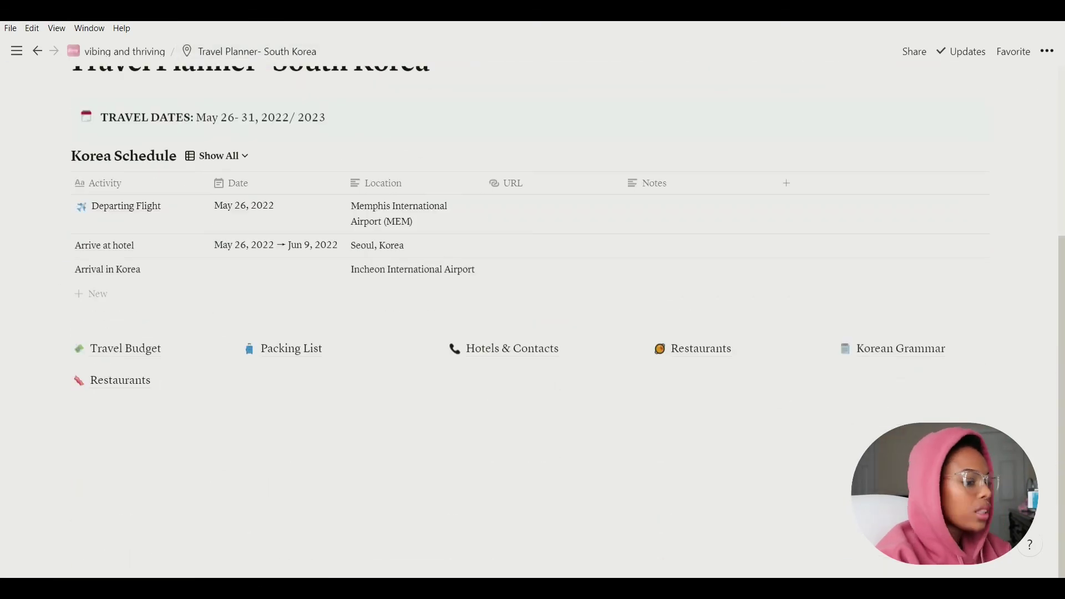
pyautogui.click(700, 360)
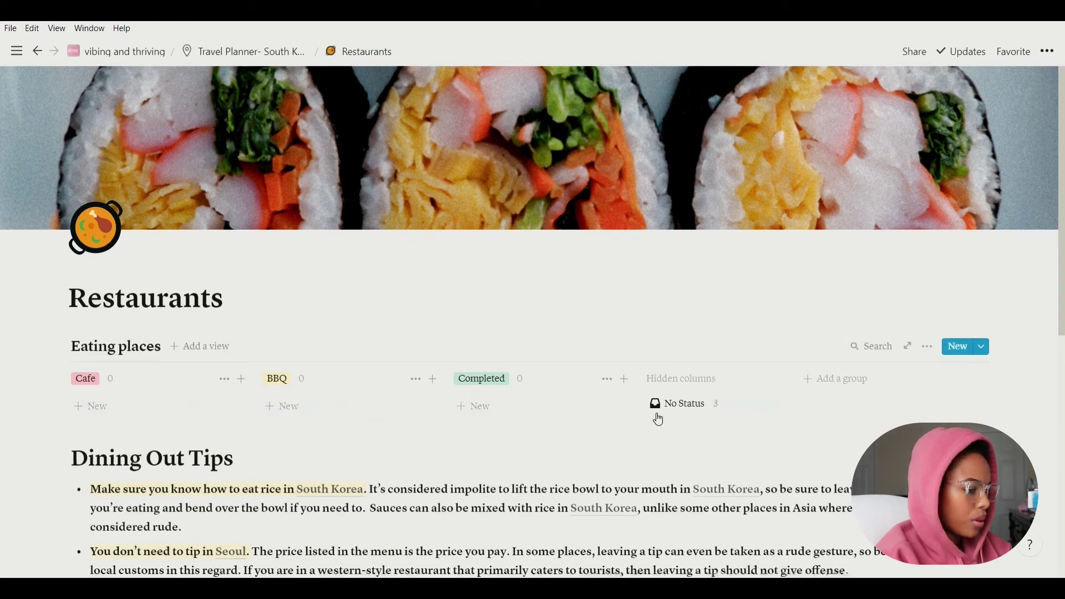
pyautogui.scroll(-5, 562, 401)
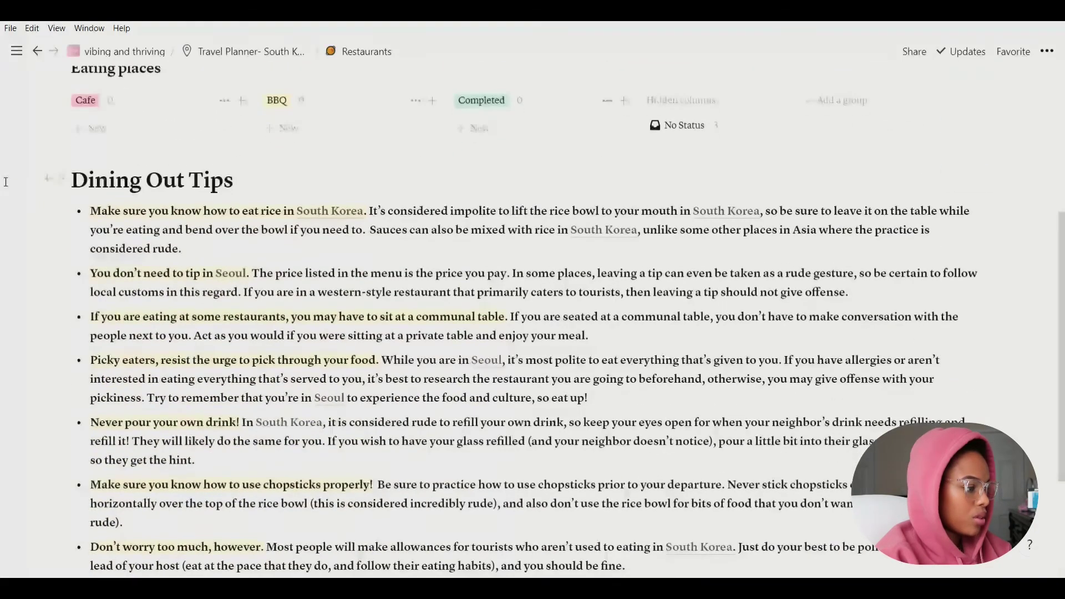
pyautogui.scroll(-3, 268, 390)
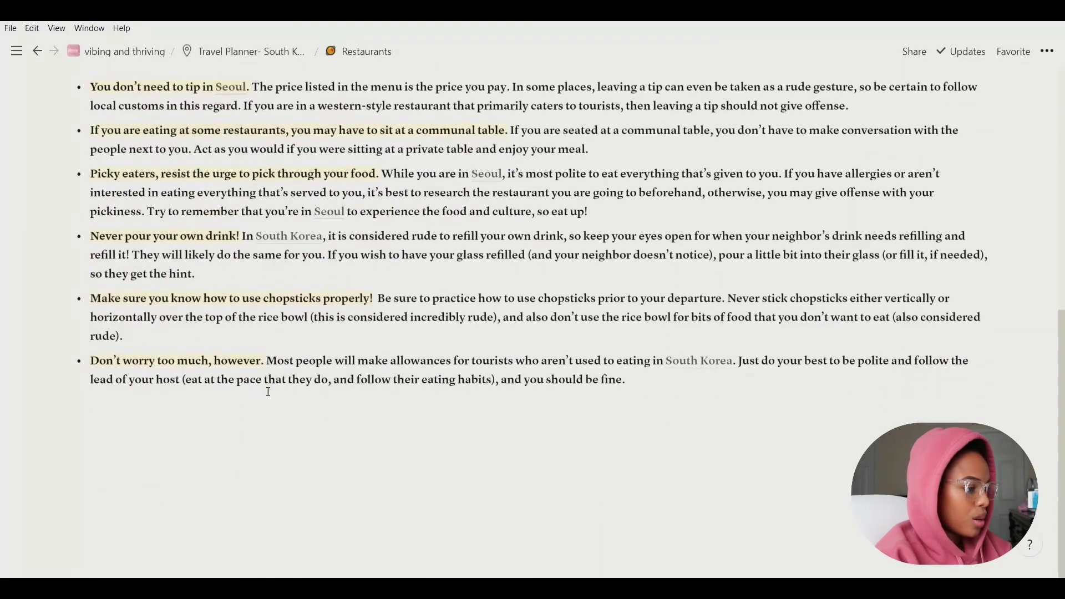
pyautogui.scroll(8, 268, 390)
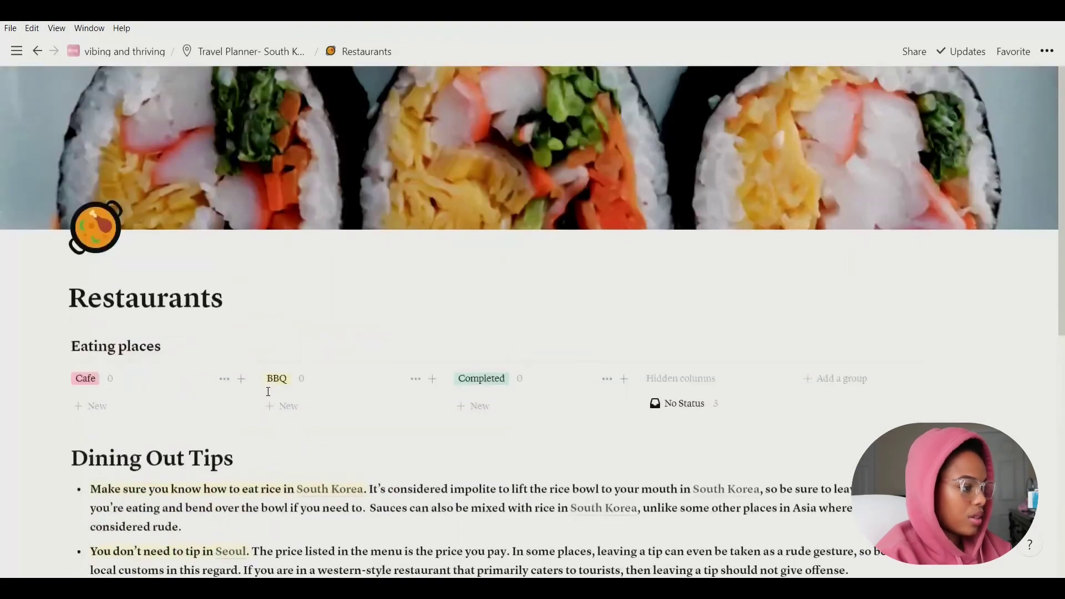
# Step: Return to the travel planner and open the other Restaurants page, with the bacon icon, to view its BBQ, dessert and cafe board
pyautogui.click(267, 58)
pyautogui.scroll(-4, 495, 419)
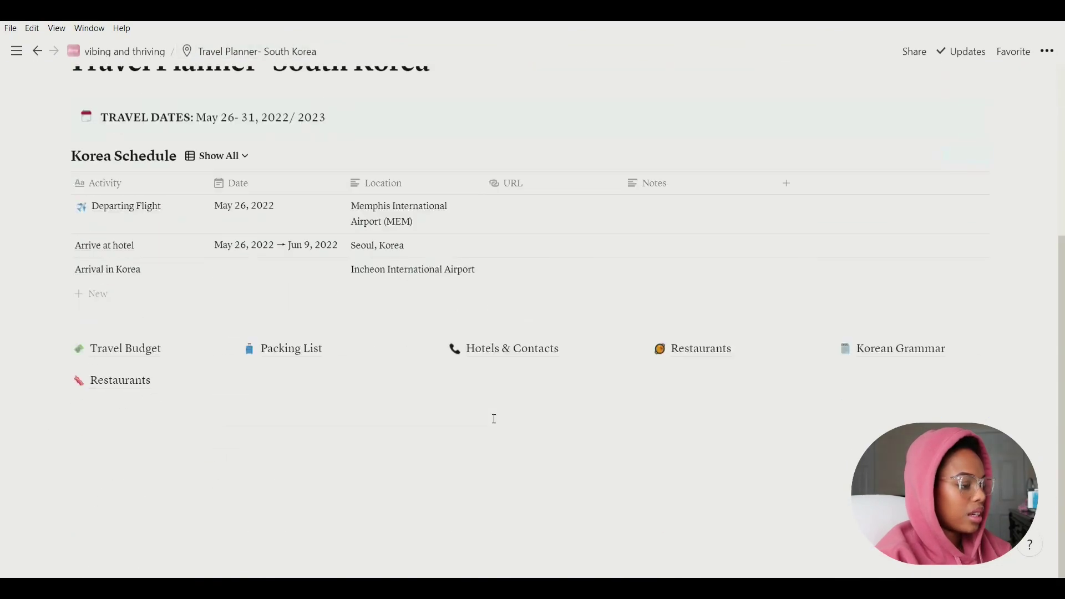
pyautogui.scroll(1, 494, 419)
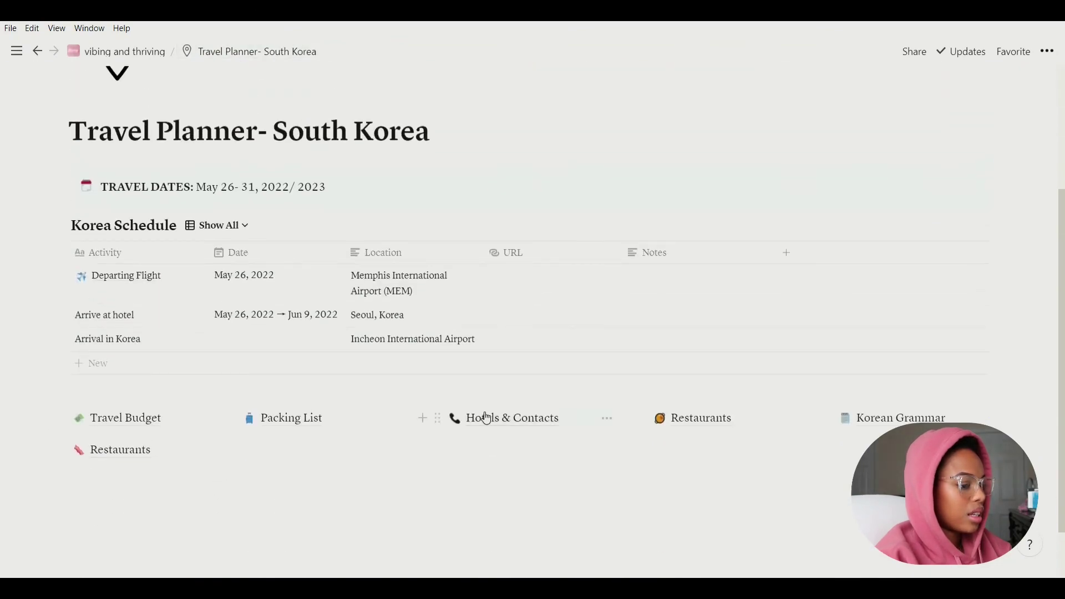
pyautogui.click(120, 449)
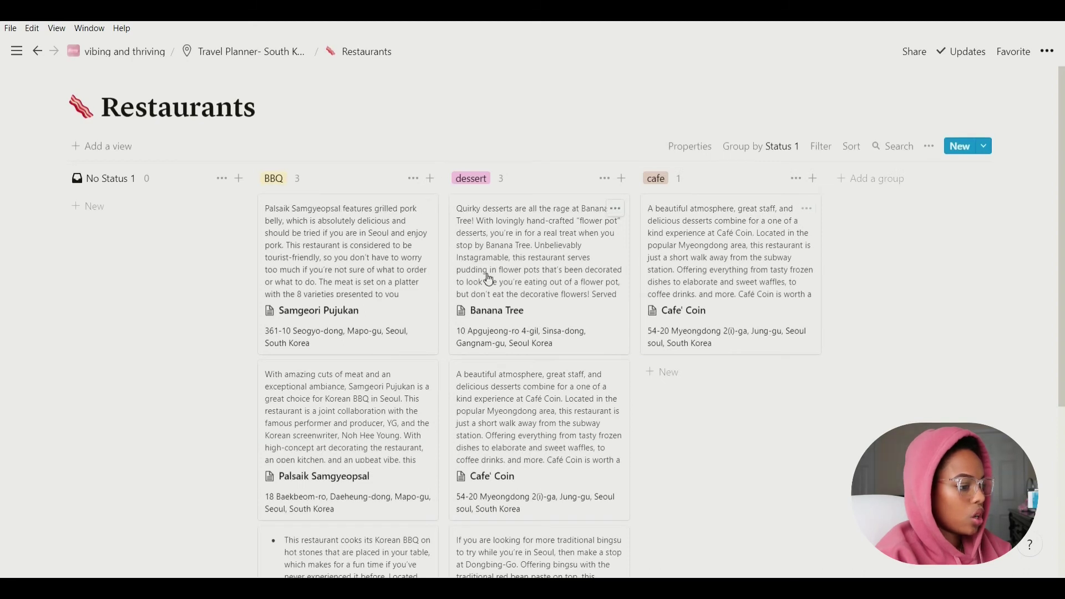
# Step: Open Korean Grammar from the travel planner, view the Korean Conjugates note as a full page, and return to the planner
pyautogui.click(280, 61)
pyautogui.click(897, 360)
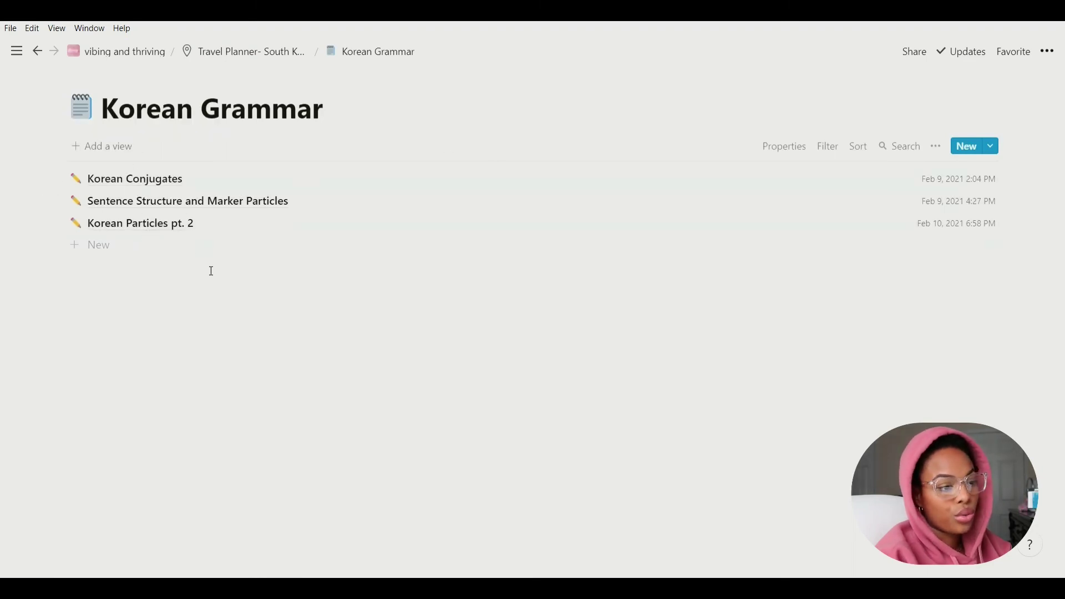
pyautogui.click(144, 184)
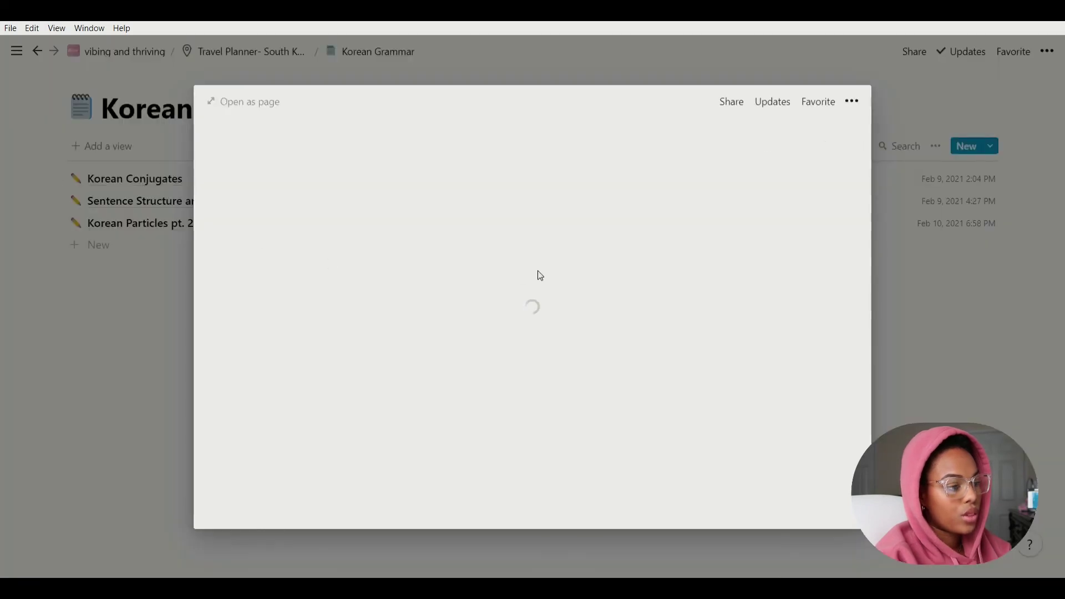
pyautogui.click(669, 278)
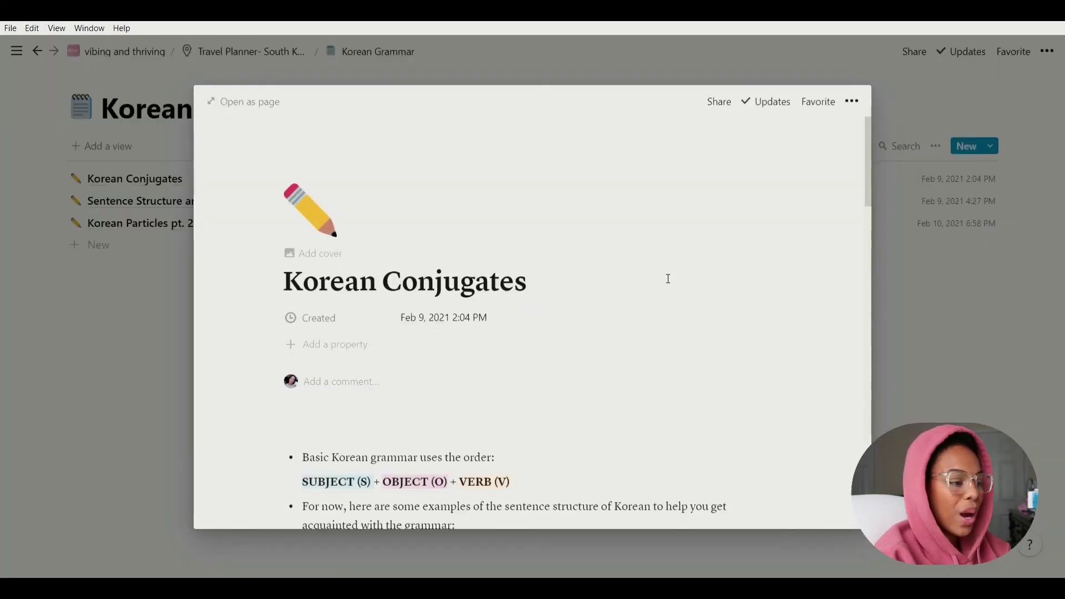
pyautogui.click(244, 102)
pyautogui.click(280, 53)
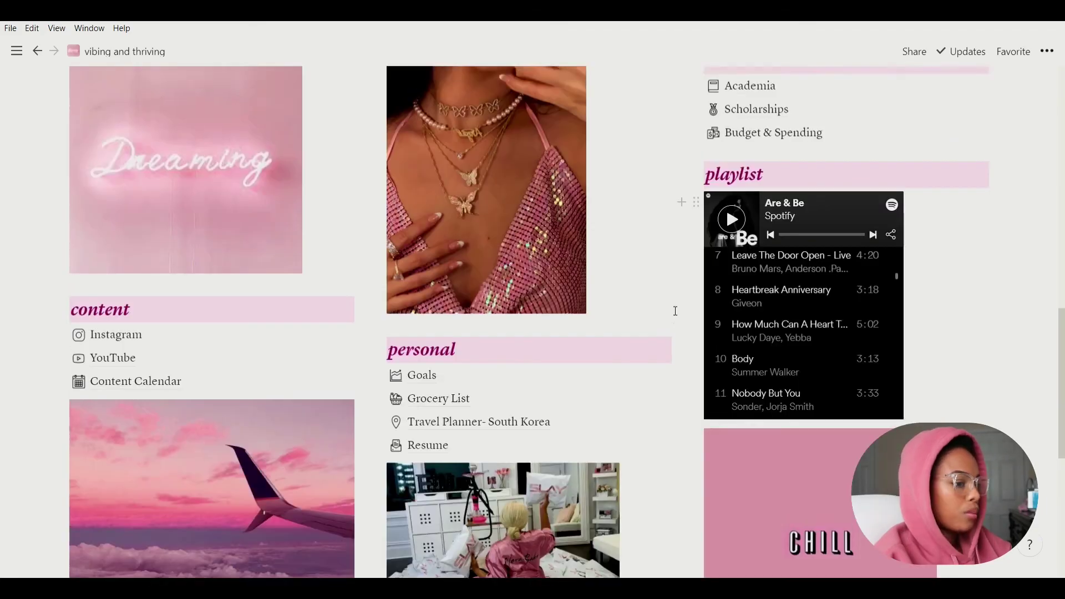
# Step: On the dashboard, view the Spotify playlist embed's action options, play its first song's preview, and dismiss the full-playlist prompt
pyautogui.scroll(7, 1057, 344)
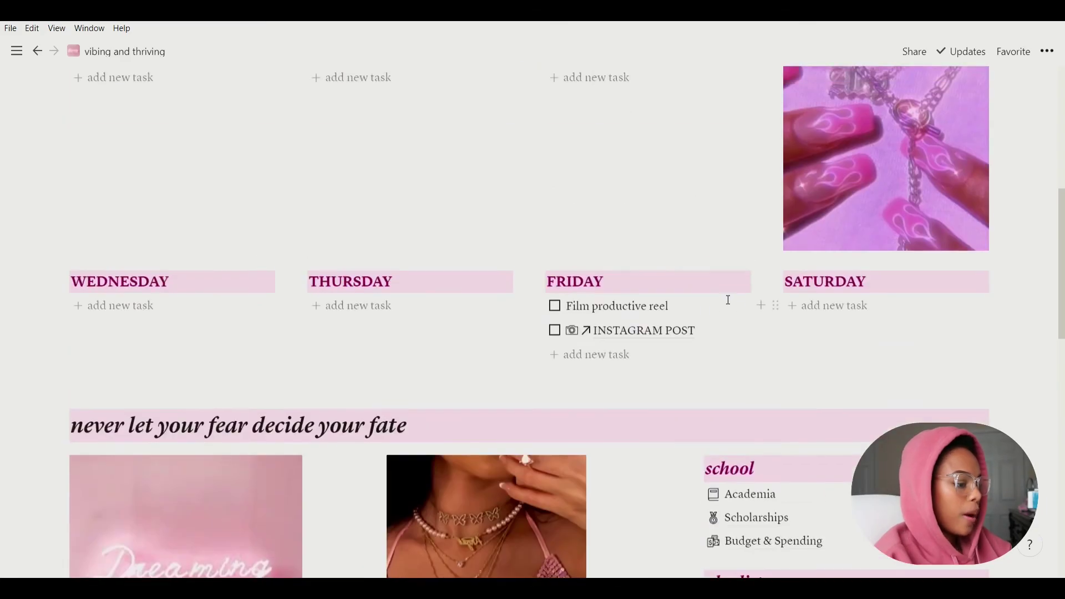
pyautogui.scroll(-5, 1056, 344)
pyautogui.scroll(4, 823, 454)
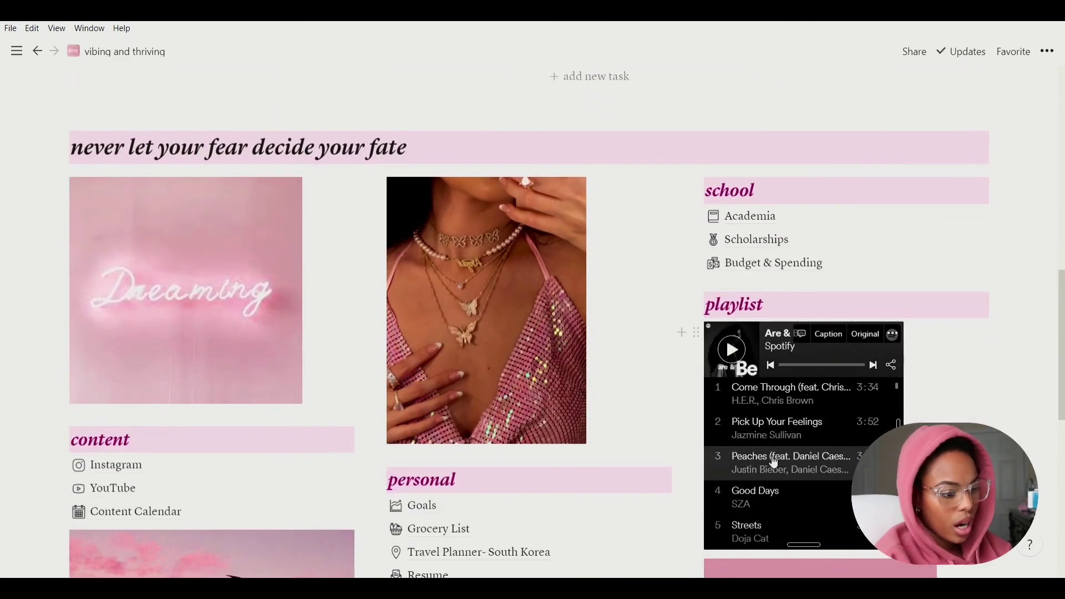
pyautogui.click(893, 335)
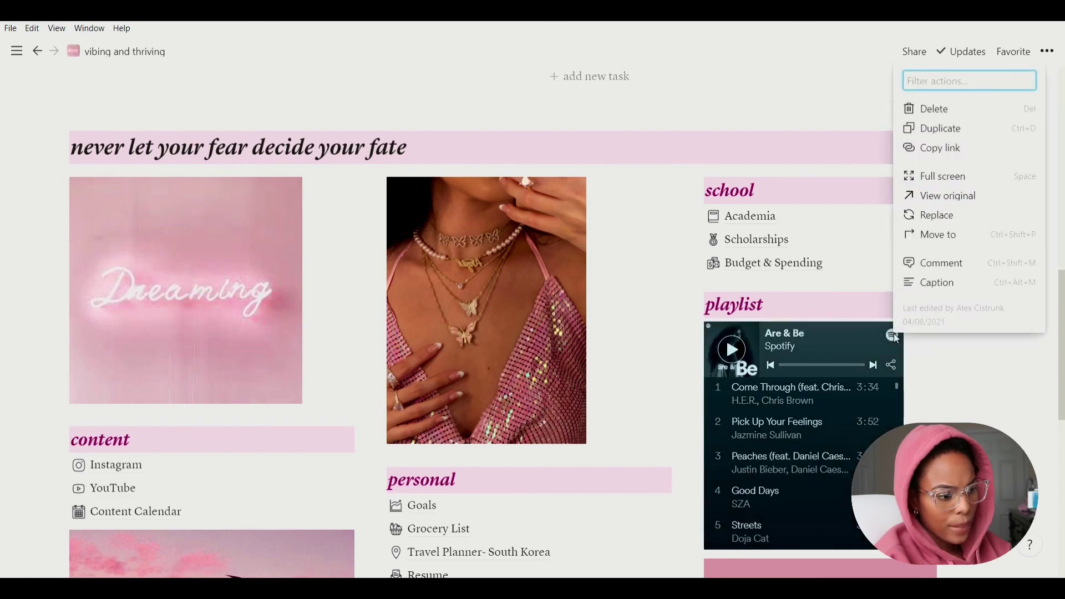
pyautogui.press('Escape')
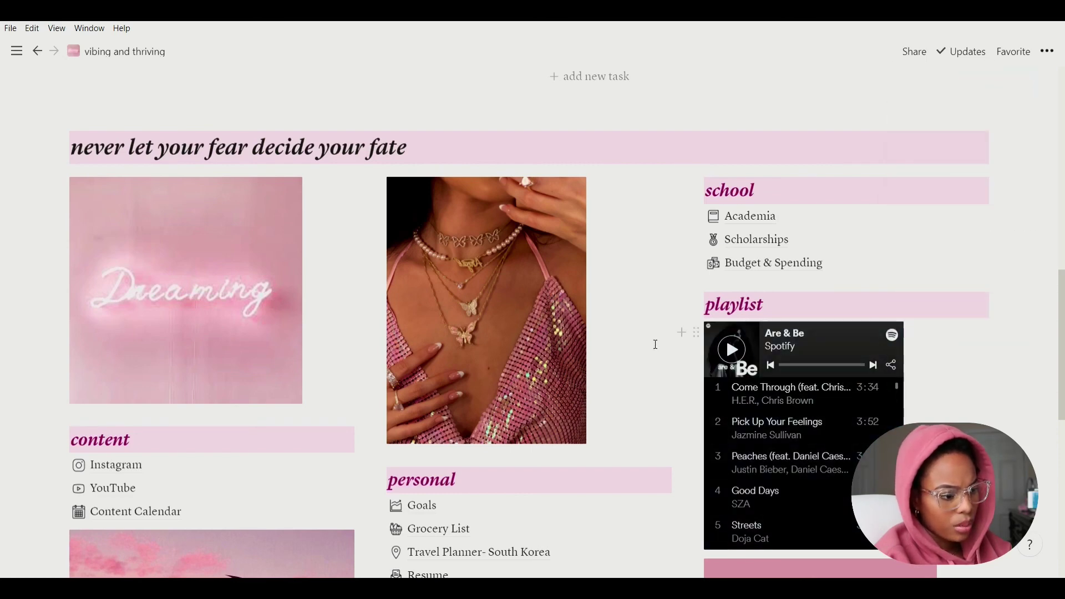
pyautogui.click(732, 351)
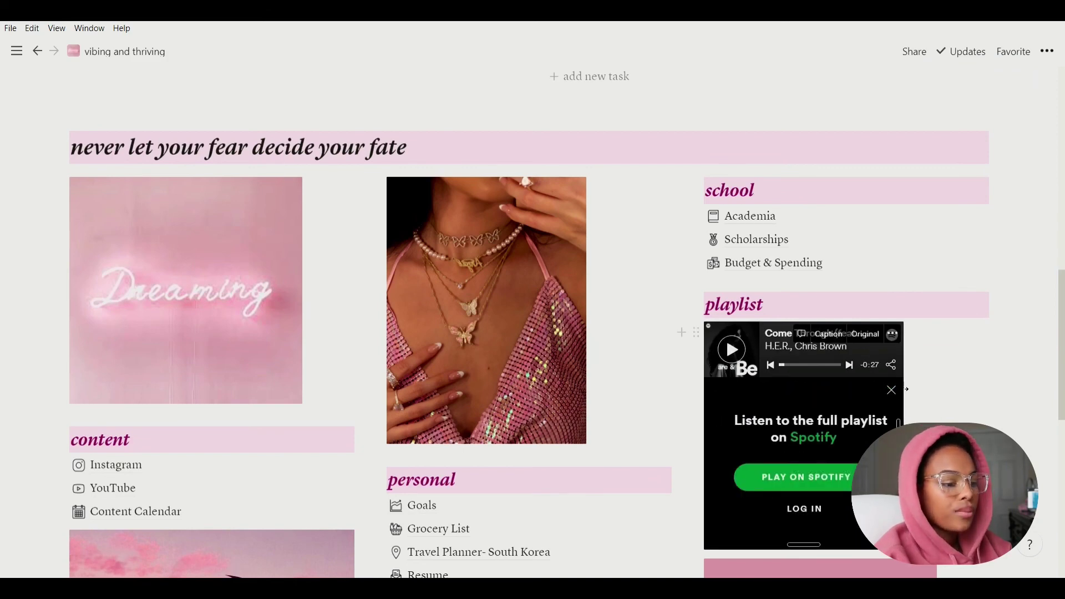
pyautogui.click(891, 391)
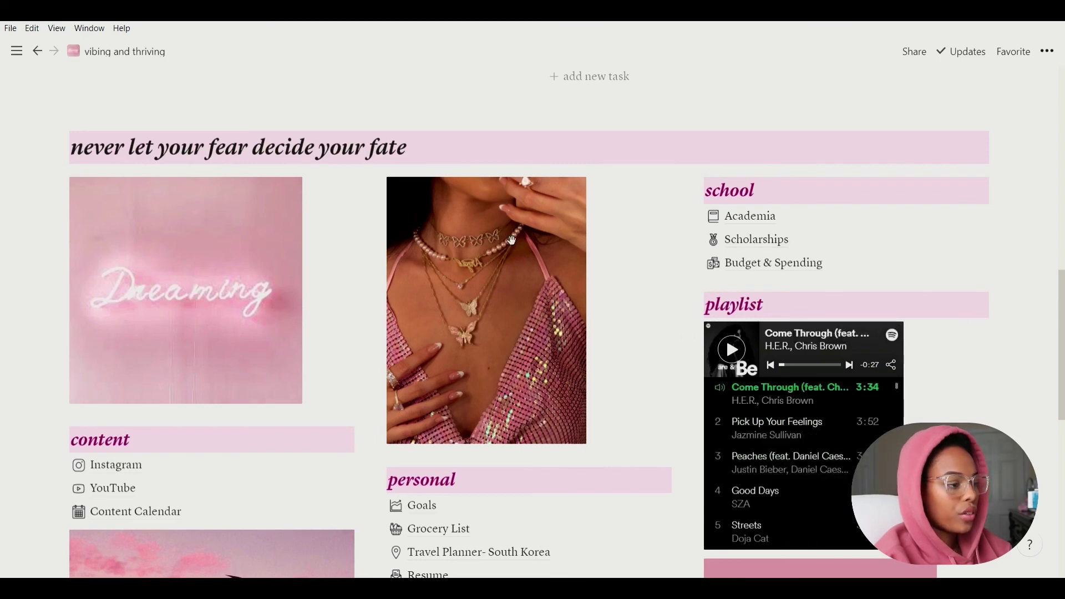
# Step: Open the Business Expenses page from the dashboard's business section and read its Branding/ Packaging and Shipping/ Office Supplies lists
pyautogui.scroll(-8, 1044, 431)
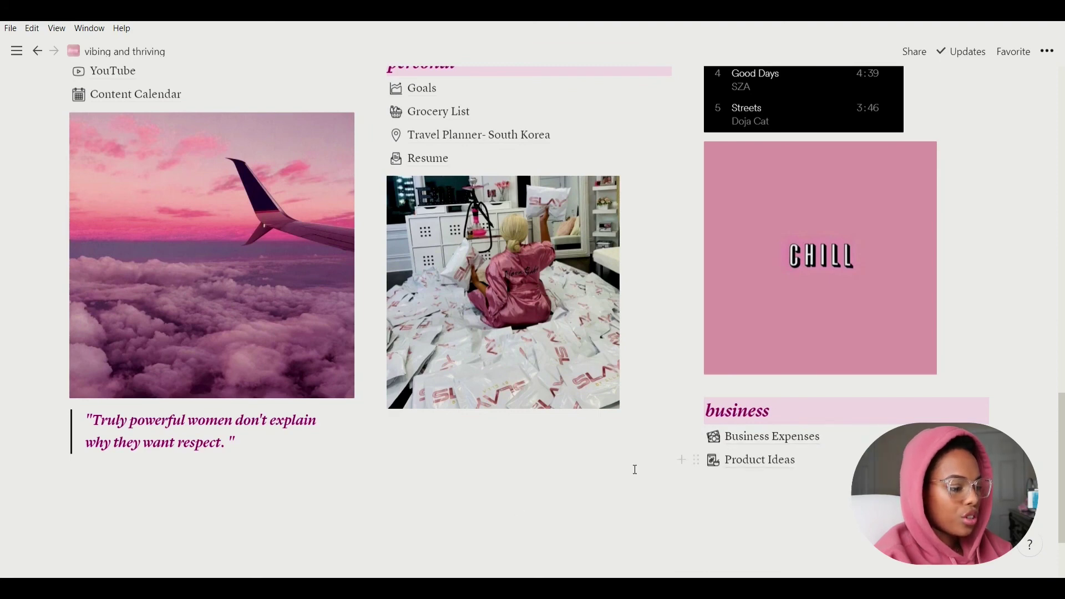
pyautogui.scroll(-1, 635, 470)
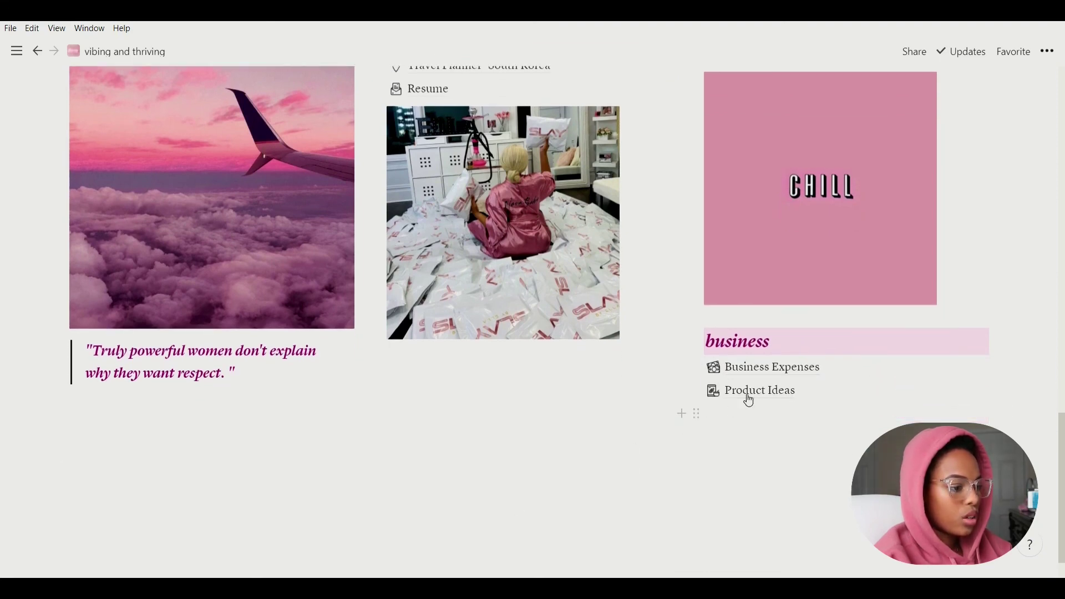
pyautogui.click(752, 368)
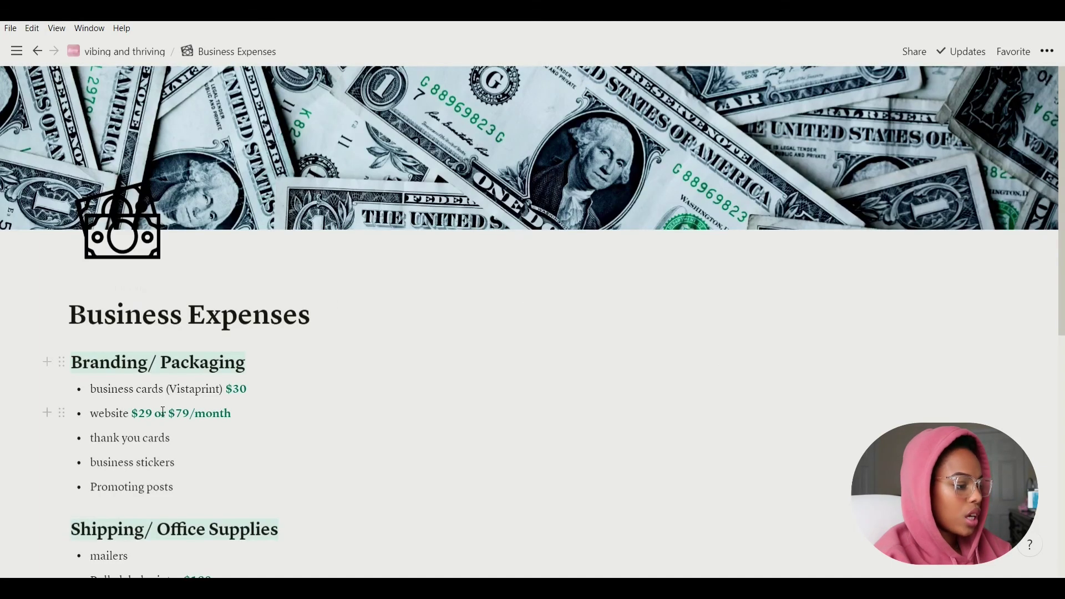
pyautogui.scroll(-7, 519, 357)
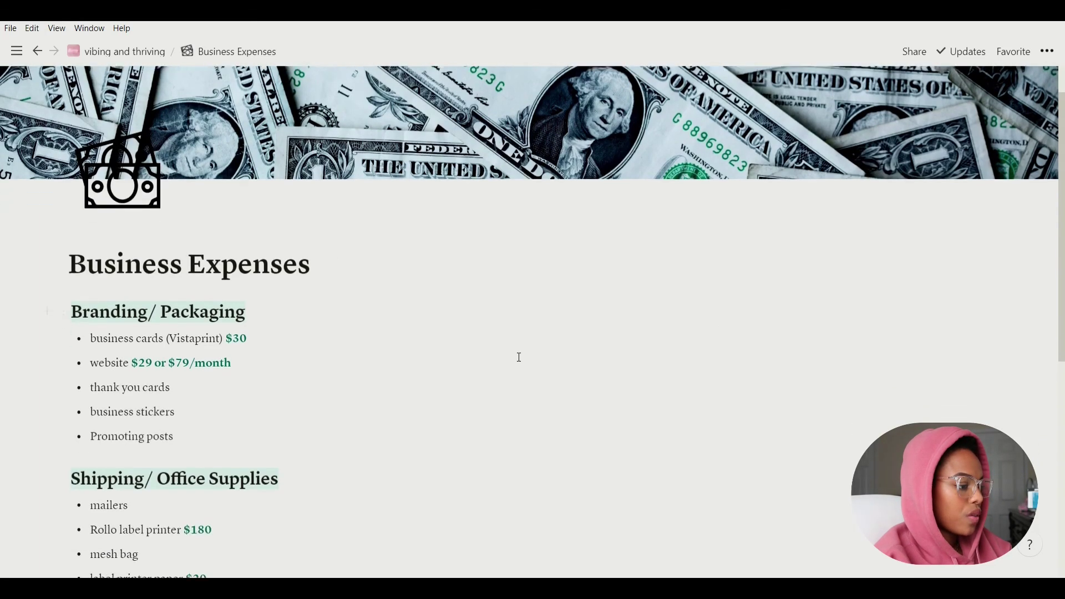
pyautogui.scroll(7, 514, 354)
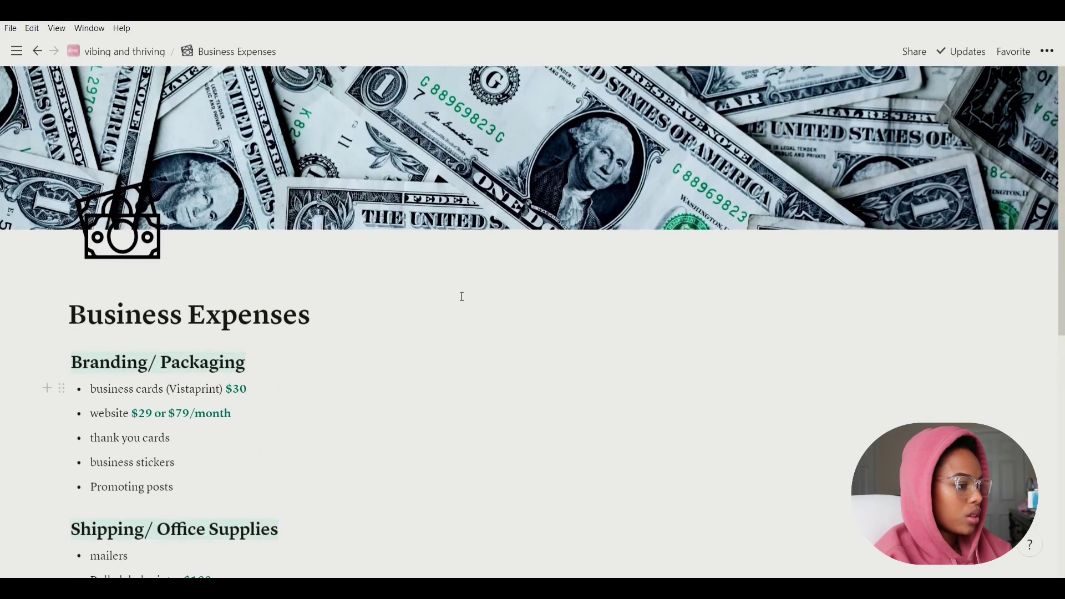
# Step: Return to the vibing and thriving dashboard and look over its layout from the weekly agenda to the business section
pyautogui.click(115, 55)
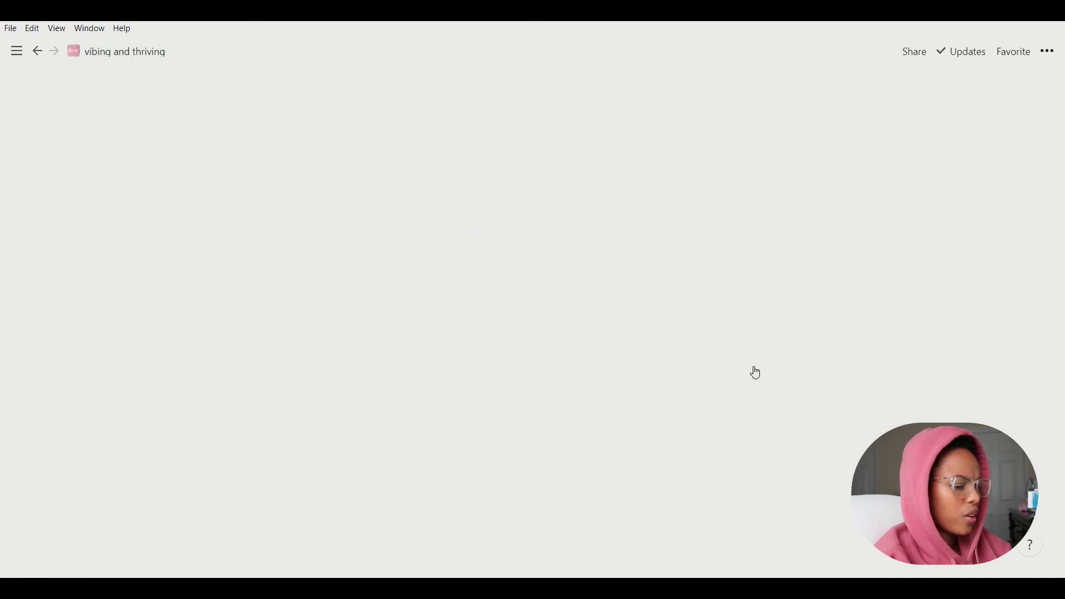
pyautogui.scroll(-18, 817, 408)
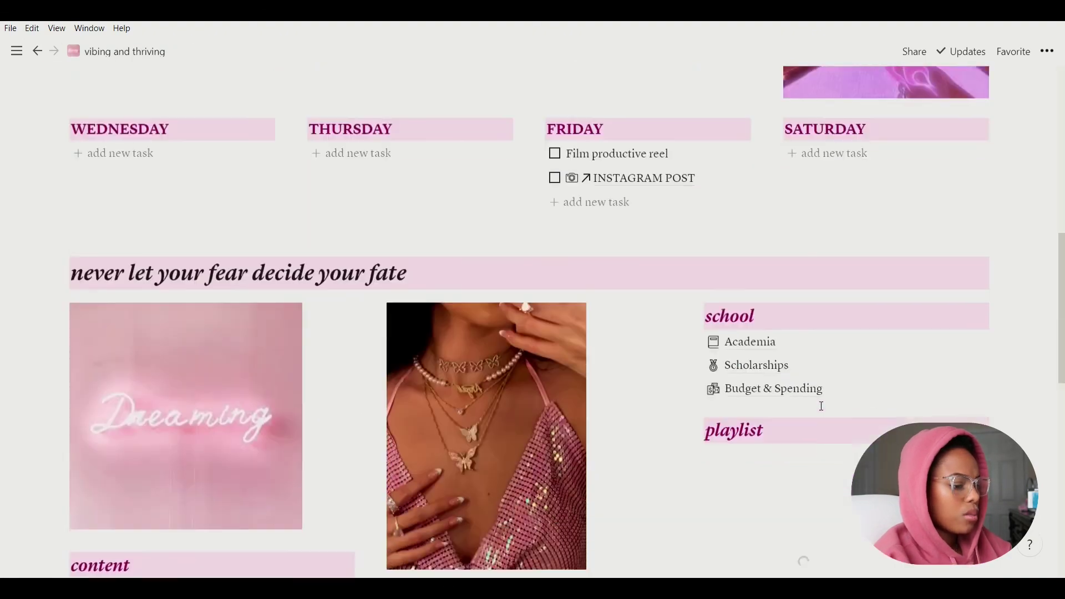
pyautogui.scroll(-1, 821, 407)
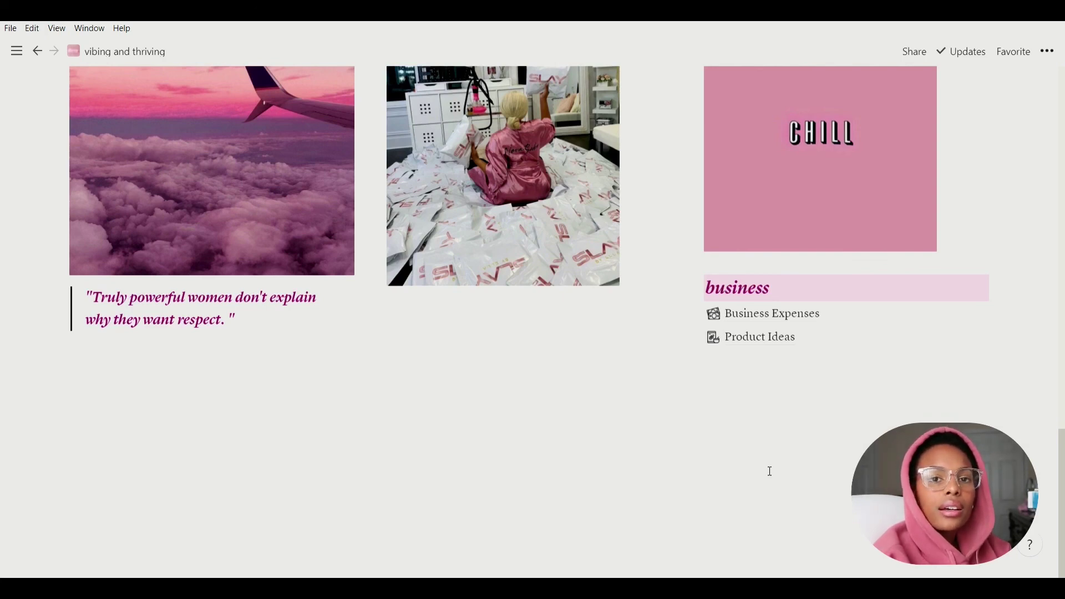
pyautogui.scroll(15, 770, 471)
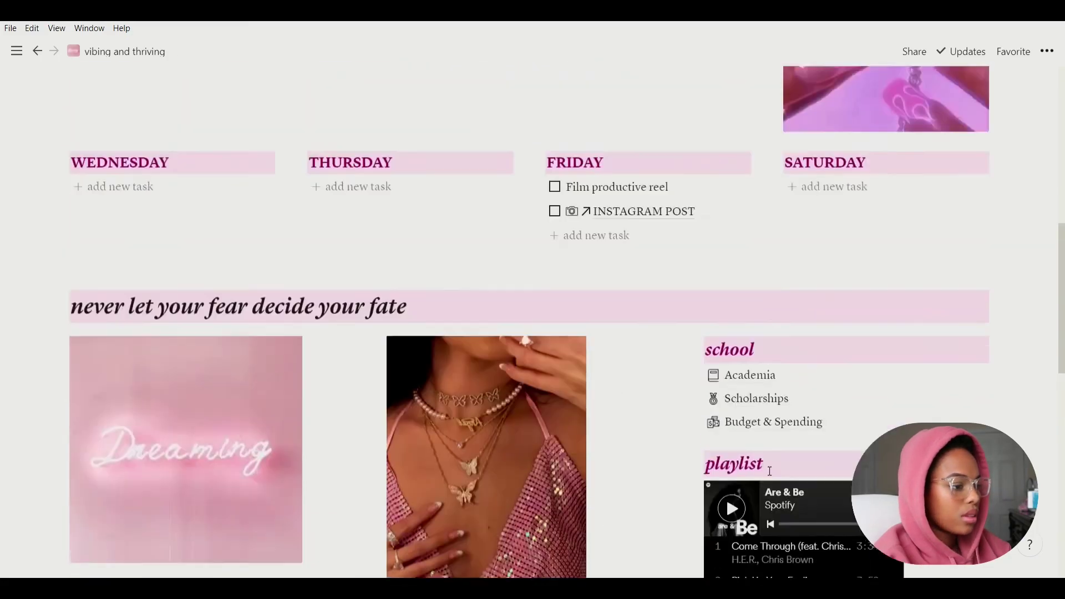
pyautogui.scroll(5, 770, 471)
pyautogui.scroll(-20, 770, 471)
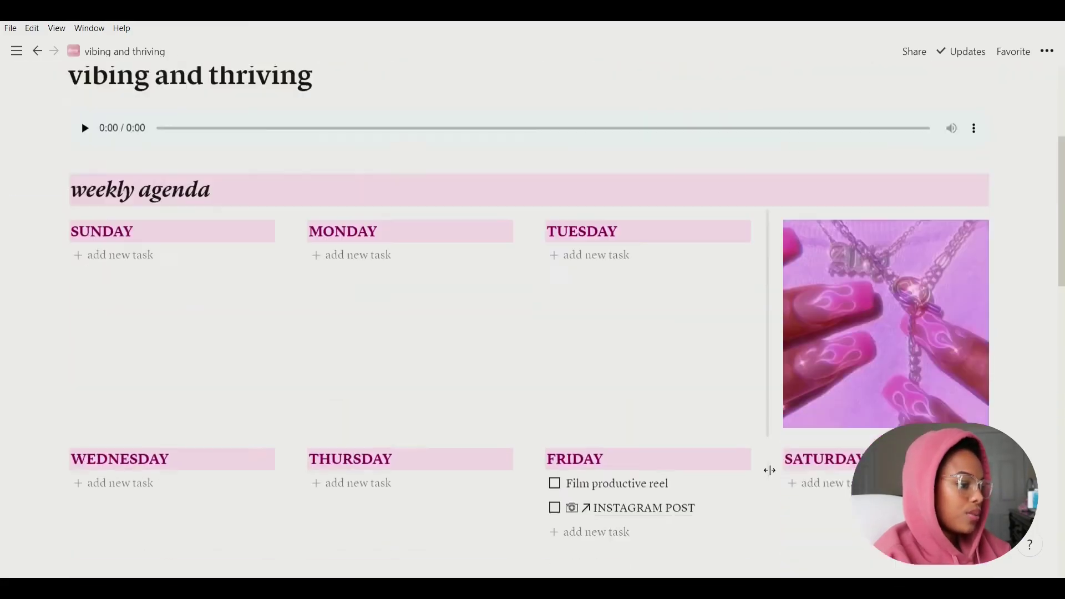